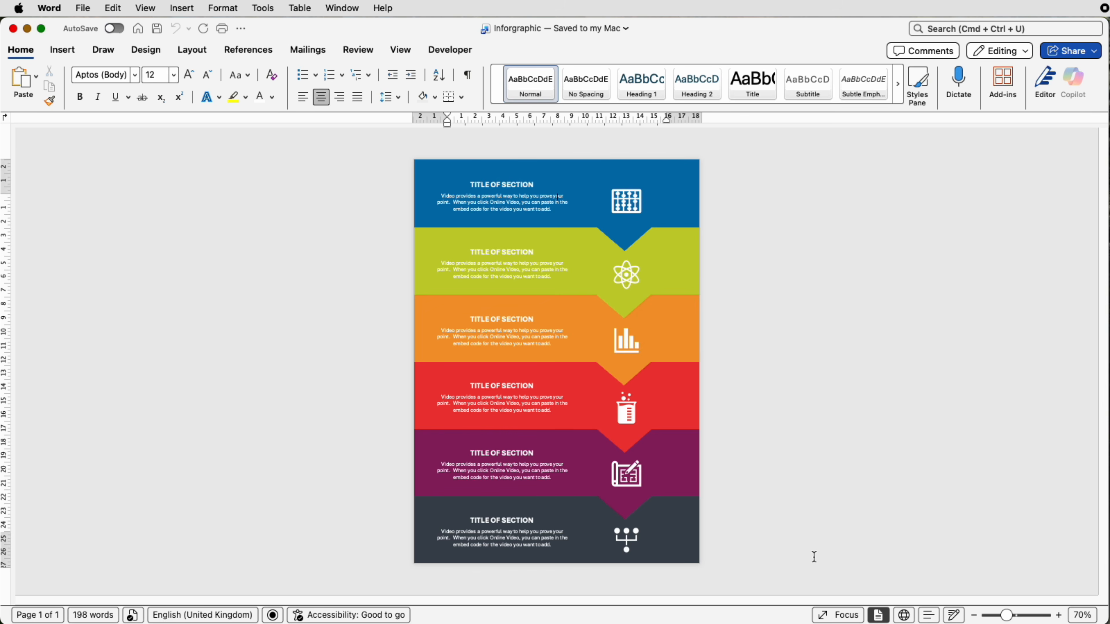
Step: Create a blank document and draw a rectangle about 4.47 cm high and 21.23 cm wide across the top of the page
key(super+n)
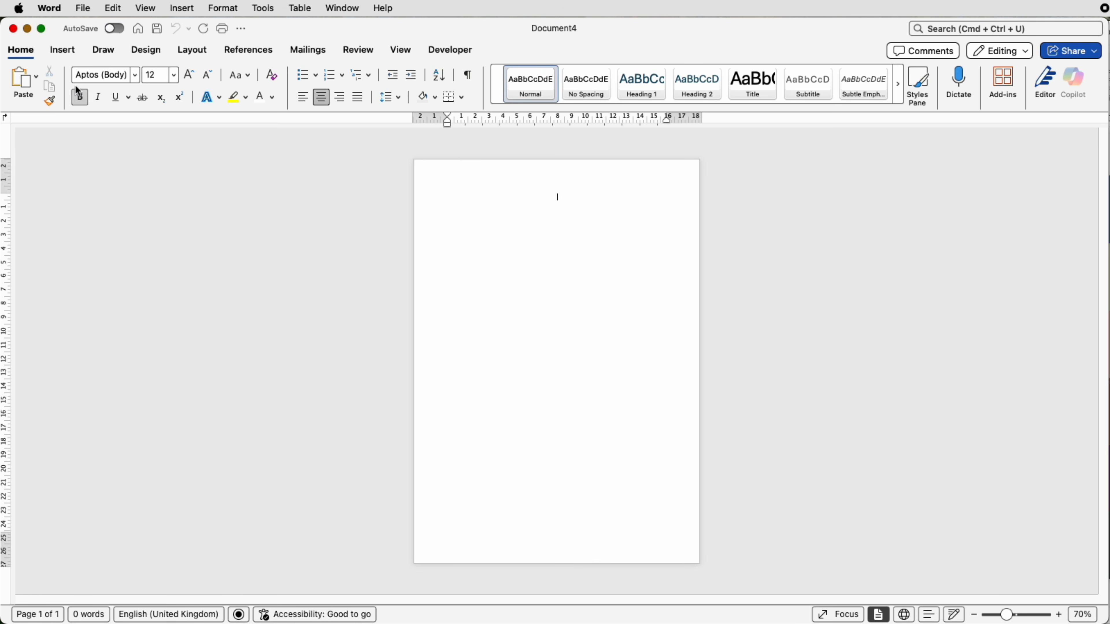
click(61, 50)
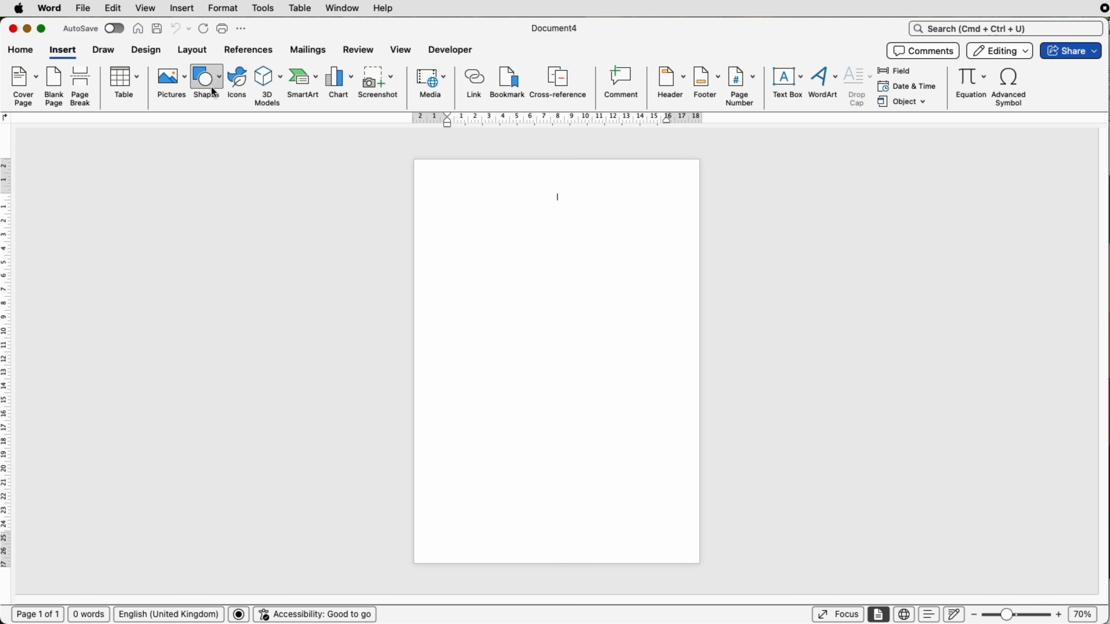
click(220, 83)
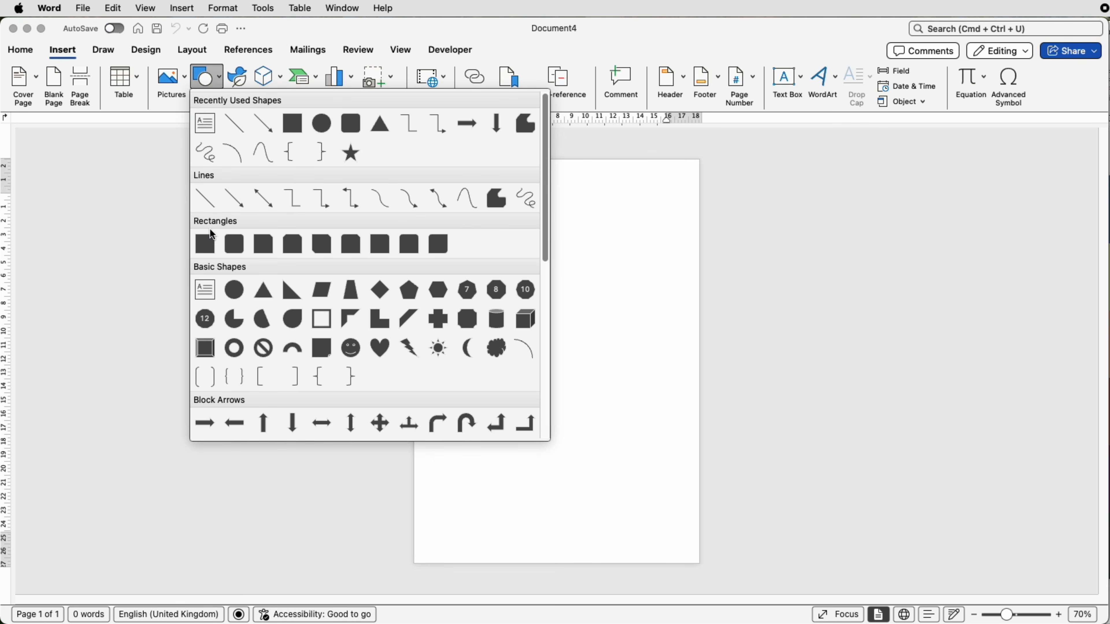
click(205, 243)
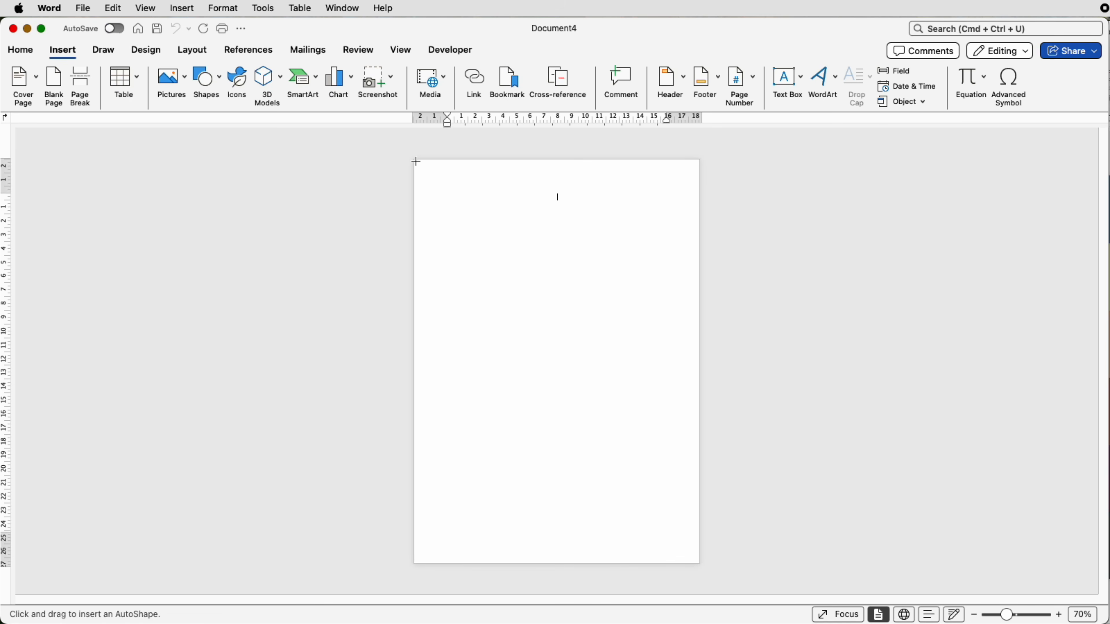
drag(416, 161, 699, 222)
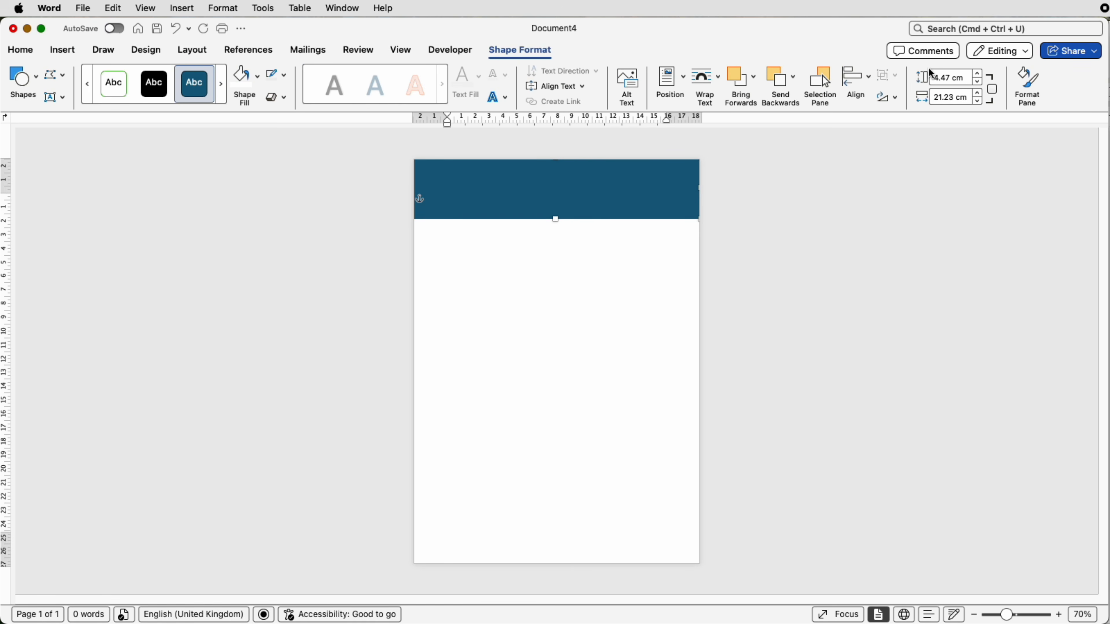
Step: Set the rectangle's height to 5.13 cm and deselect it
drag(965, 78, 923, 76)
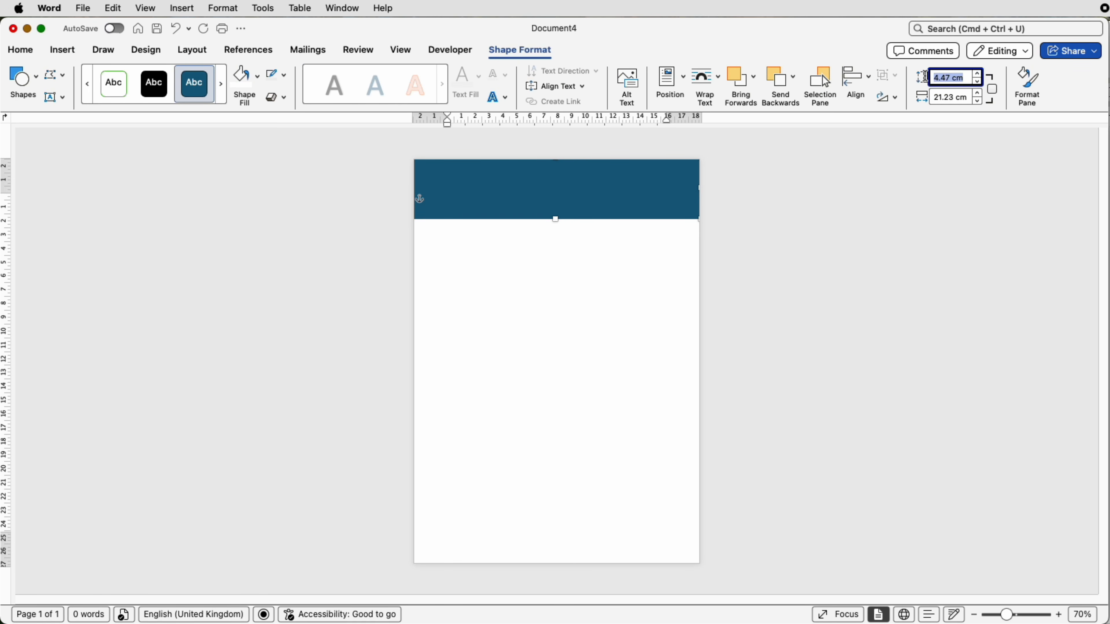
text(5.13)
key(Return)
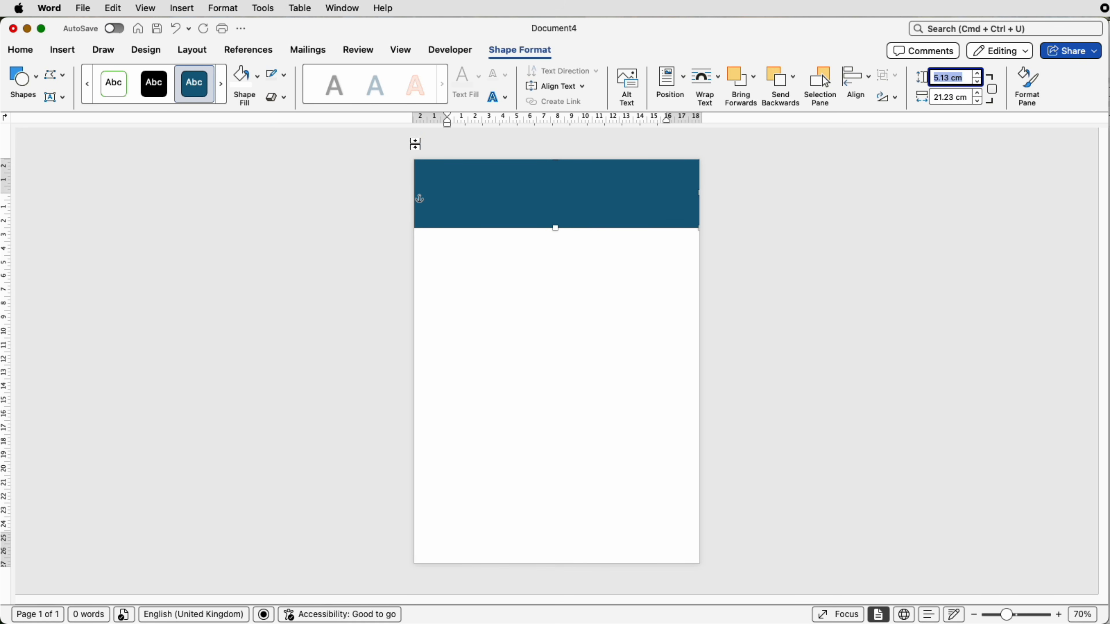
click(497, 240)
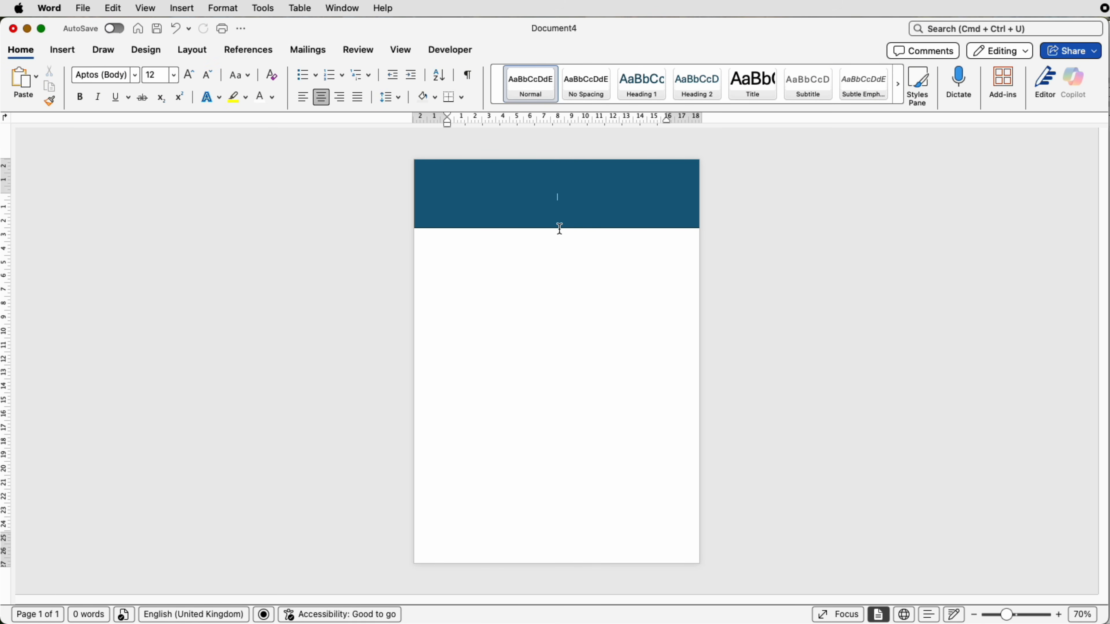
Step: Remove the outline from the rectangle at the top of the page
click(496, 205)
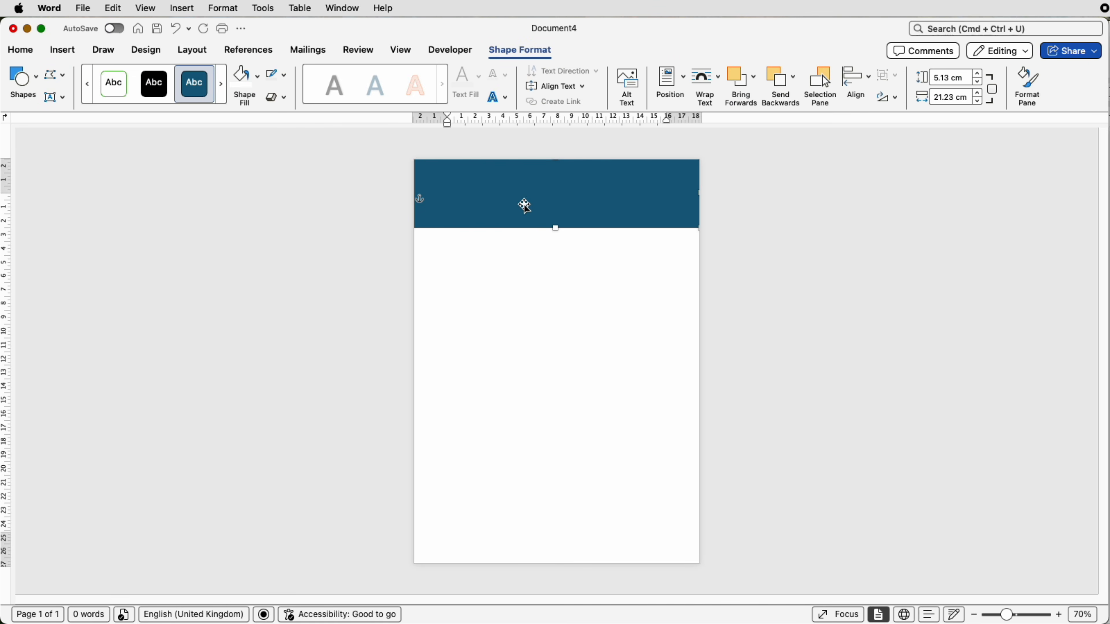
click(257, 76)
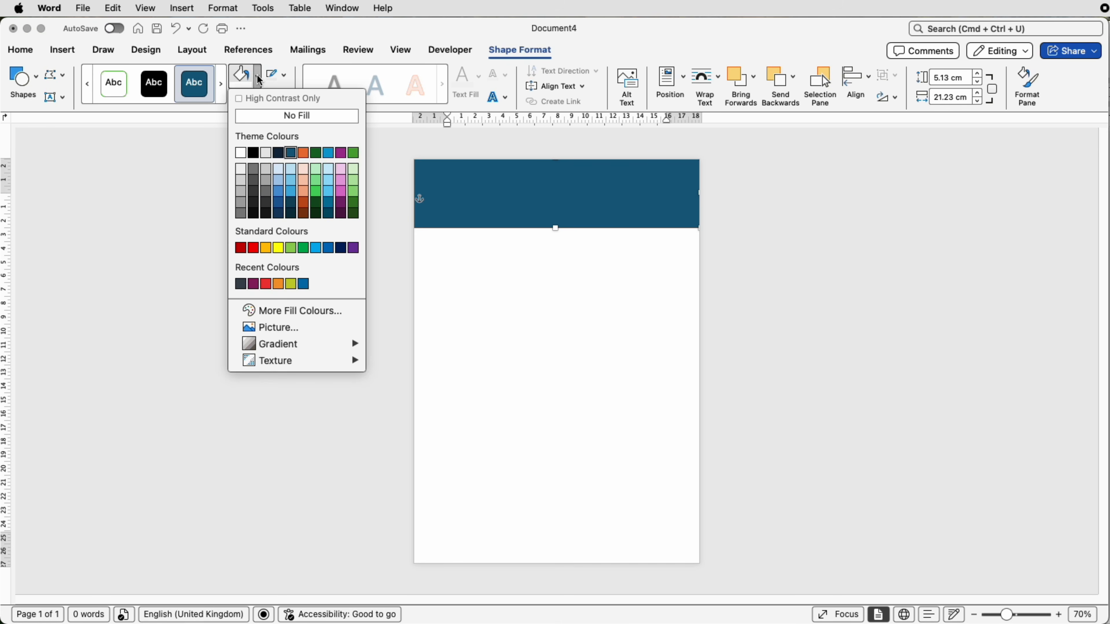
click(258, 77)
click(284, 75)
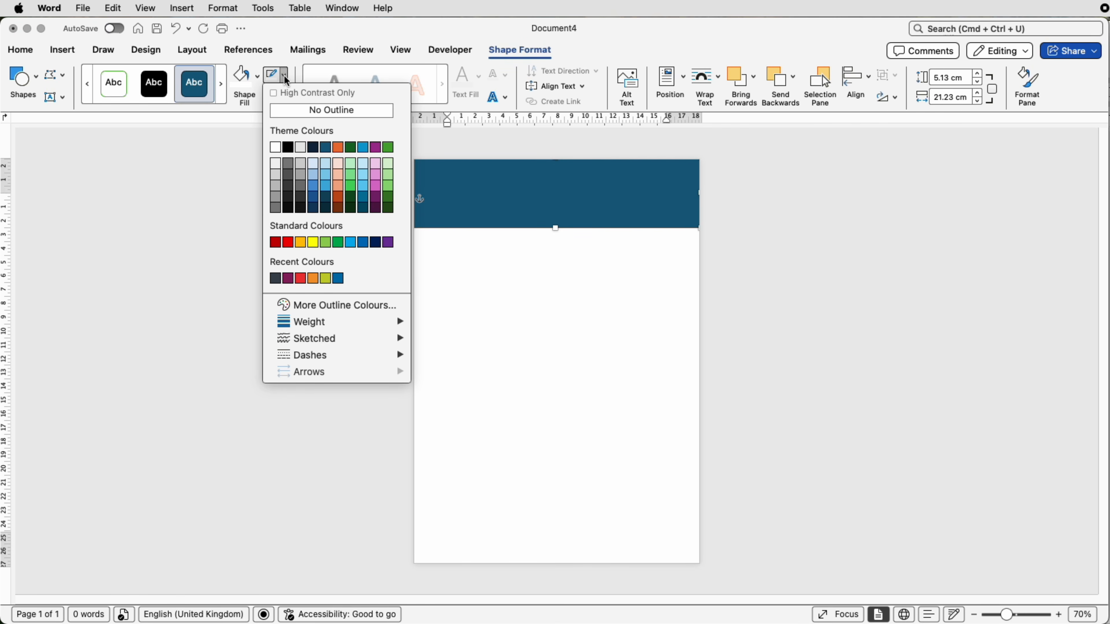
click(288, 112)
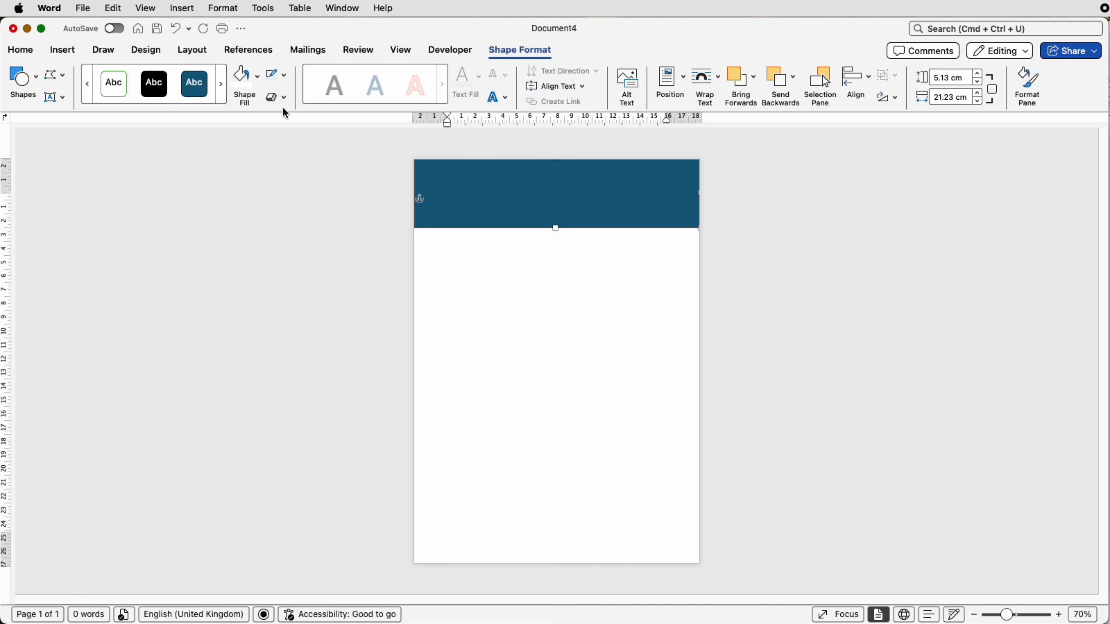
click(257, 81)
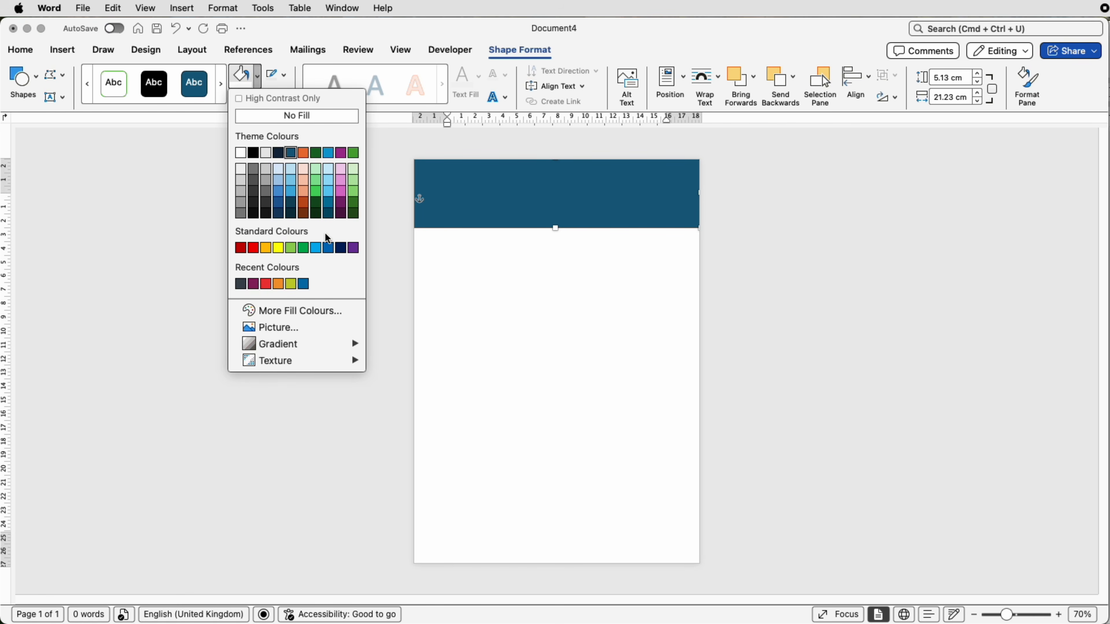
click(299, 313)
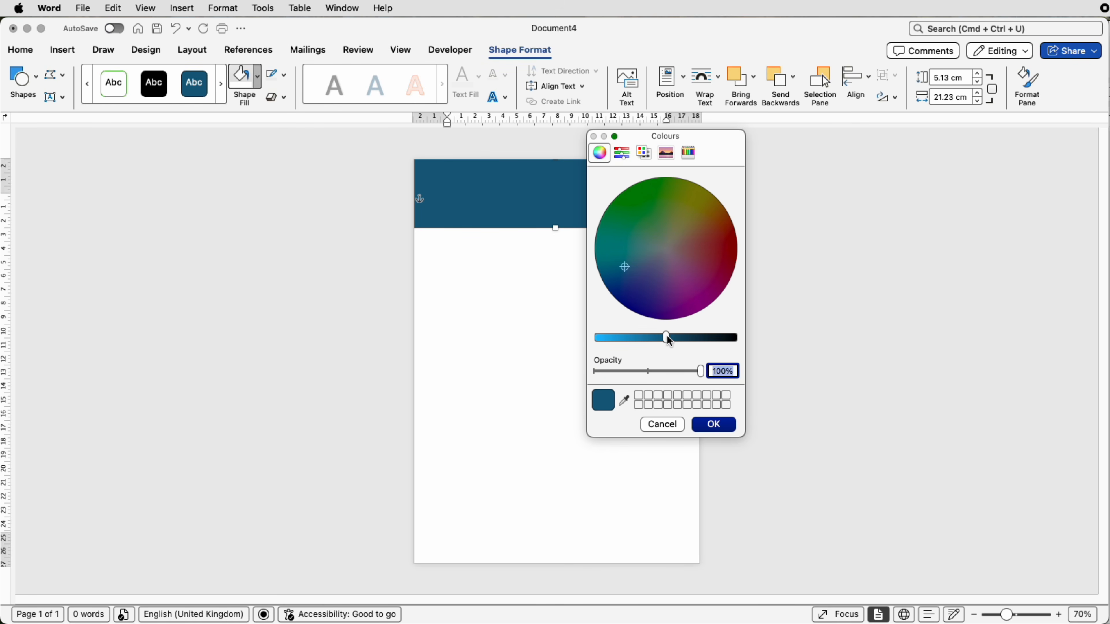
drag(670, 341, 616, 344)
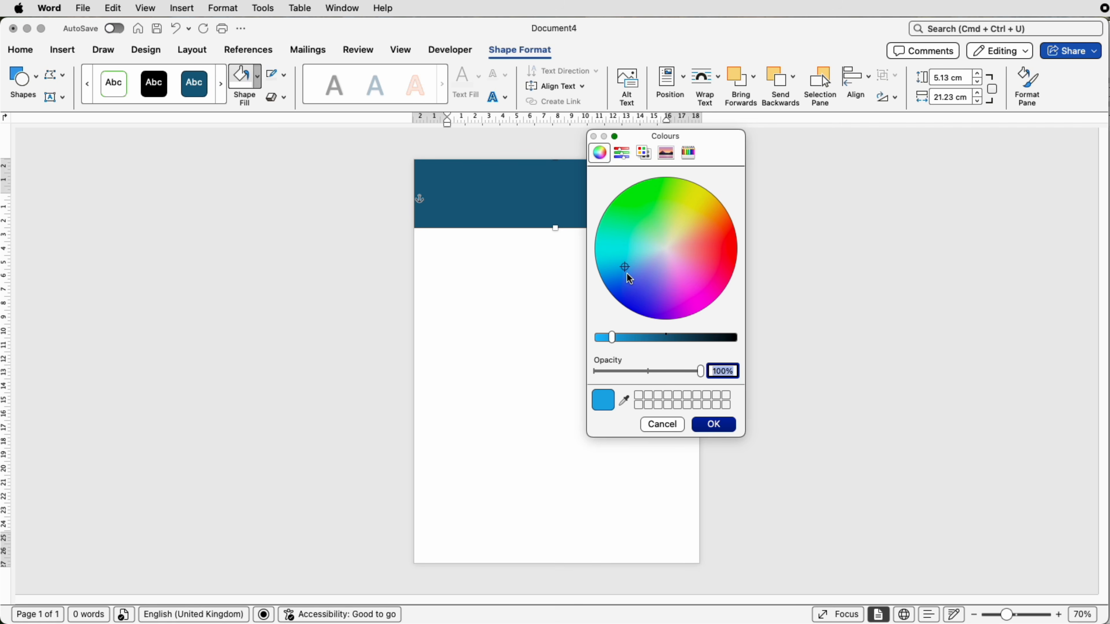
mouse_move(625, 269)
mouse_down()
mouse_move(695, 279)
mouse_move(706, 248)
mouse_move(671, 226)
mouse_move(641, 236)
mouse_move(643, 251)
mouse_move(621, 252)
mouse_up()
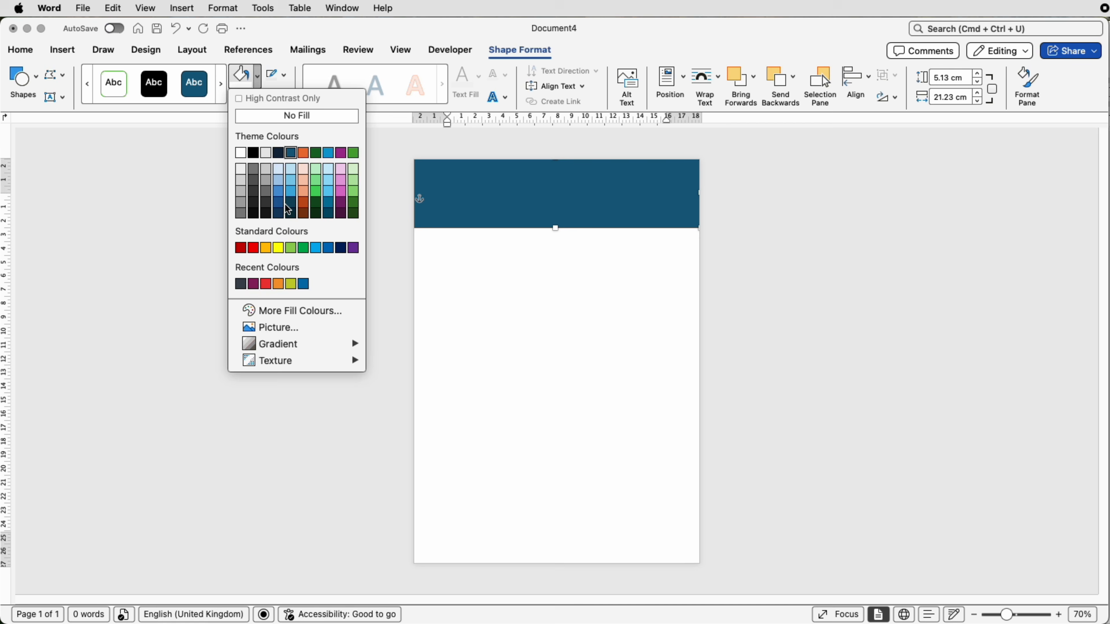
click(676, 424)
Step: Fill the rectangle with the medium blue from the recent colours
click(304, 285)
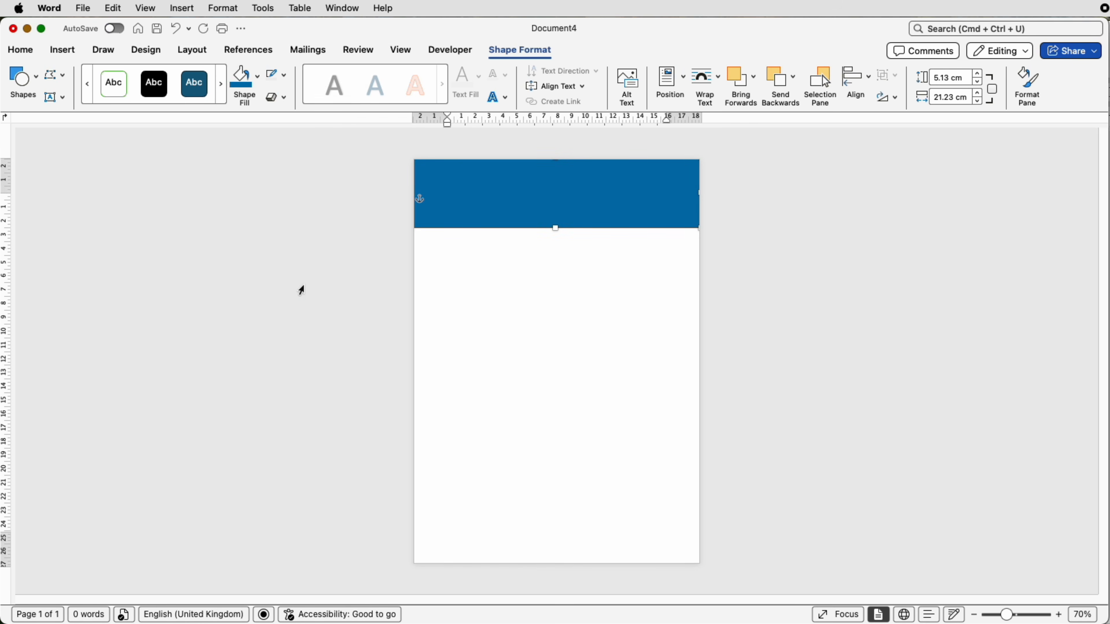
Step: Draw an isosceles triangle, flip it to point down and attach it beneath the blue band's right part, about 1.96 cm high and 4.25 cm wide
click(70, 55)
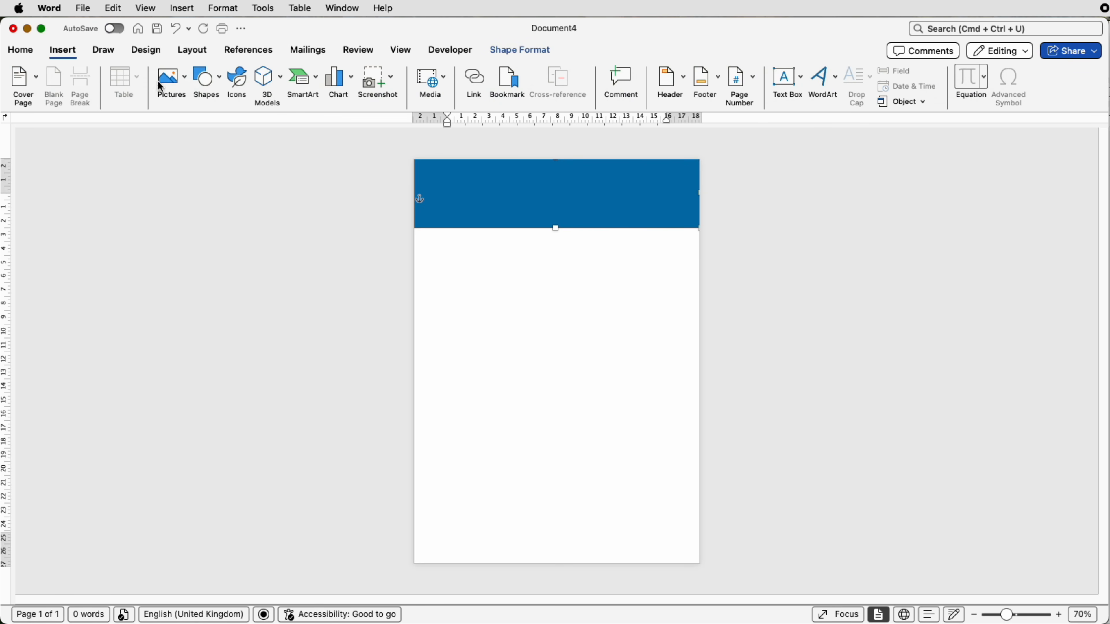
click(221, 91)
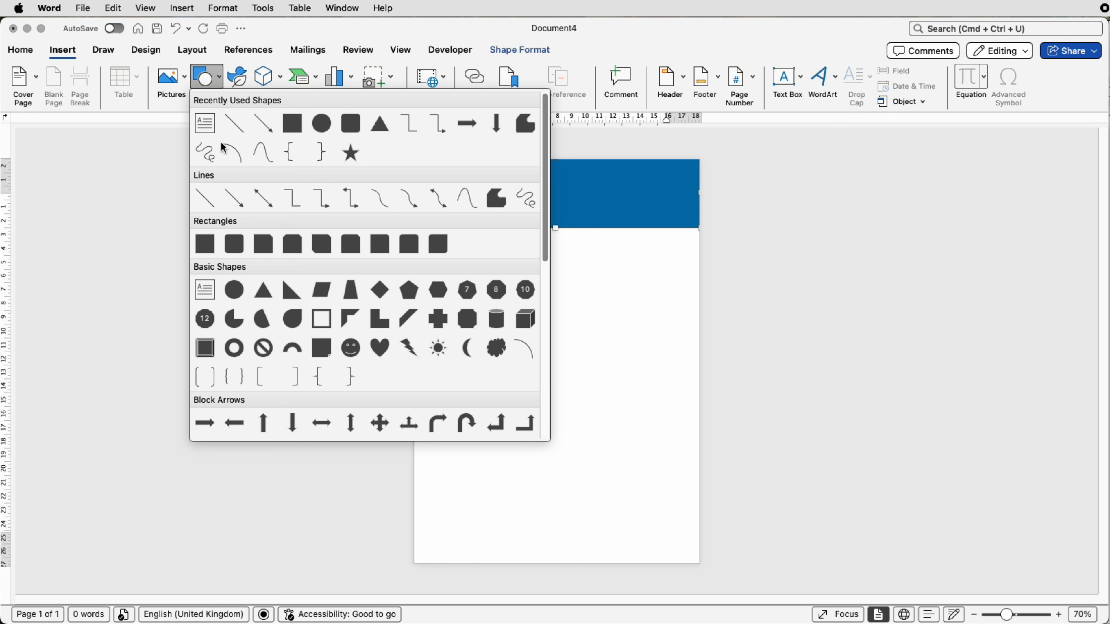
click(262, 291)
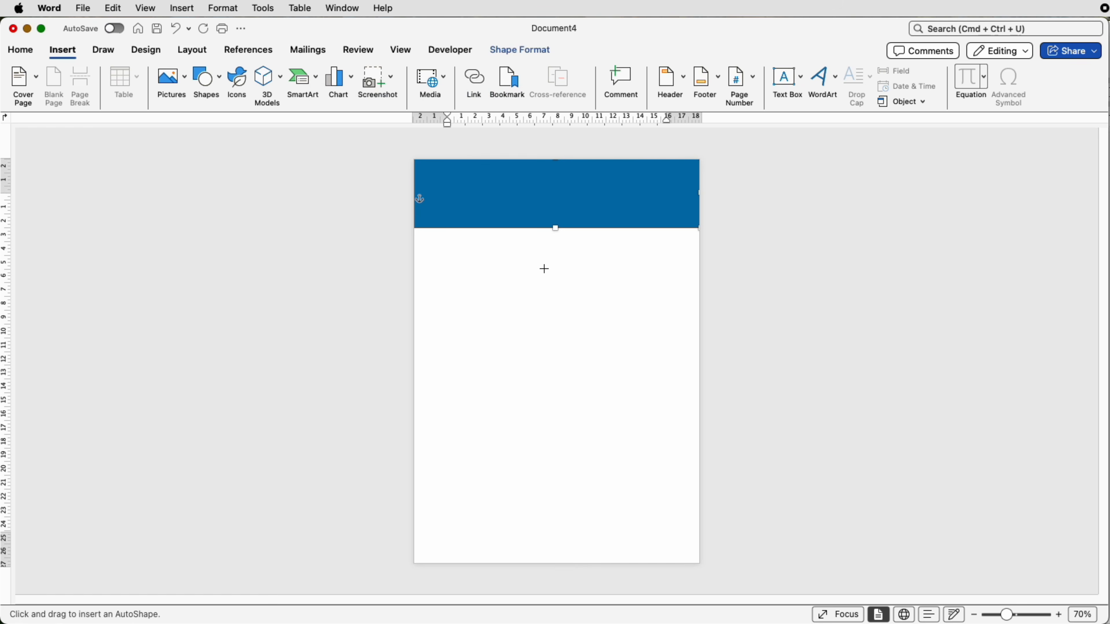
drag(577, 245, 628, 267)
drag(625, 227, 626, 246)
drag(626, 257, 626, 239)
drag(651, 240, 657, 241)
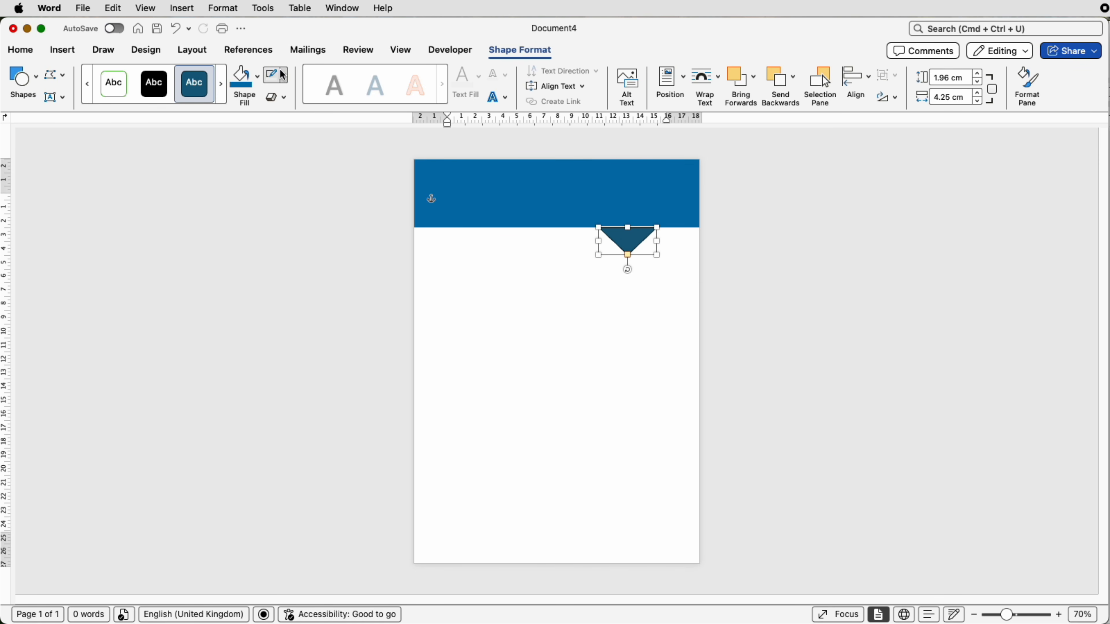
Step: Remove the triangle's outline and fill it with the same blue as the band
click(285, 80)
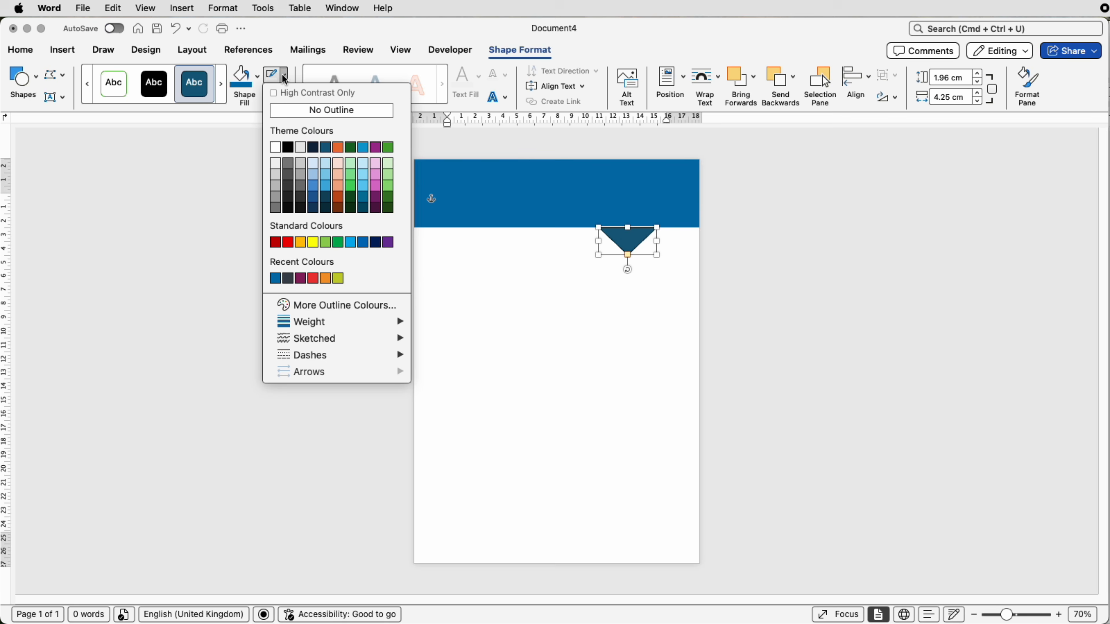
click(286, 110)
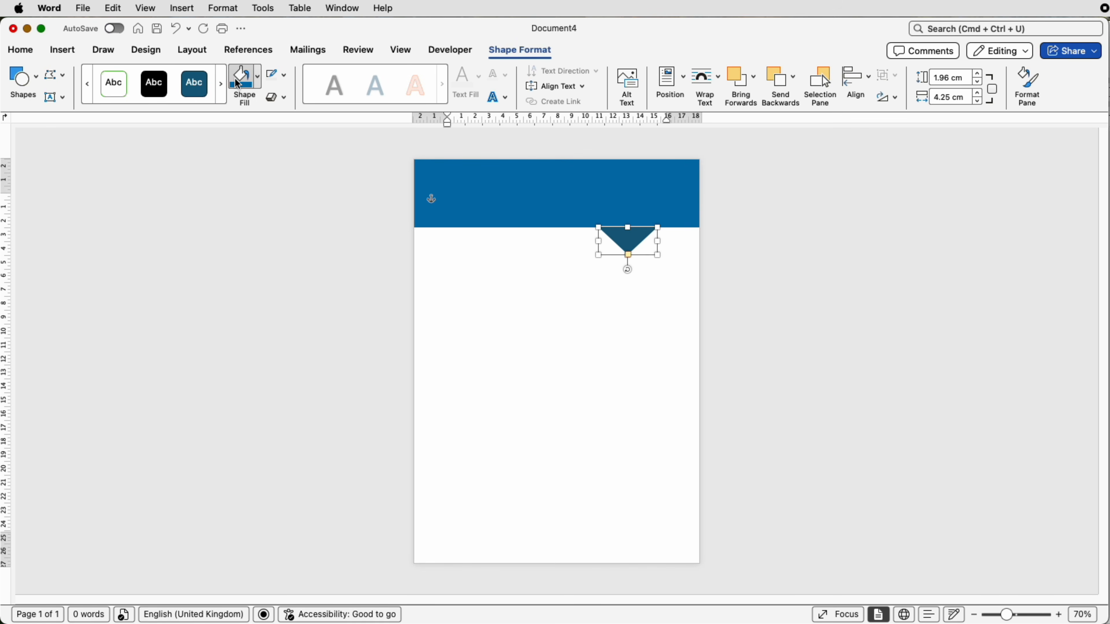
click(243, 83)
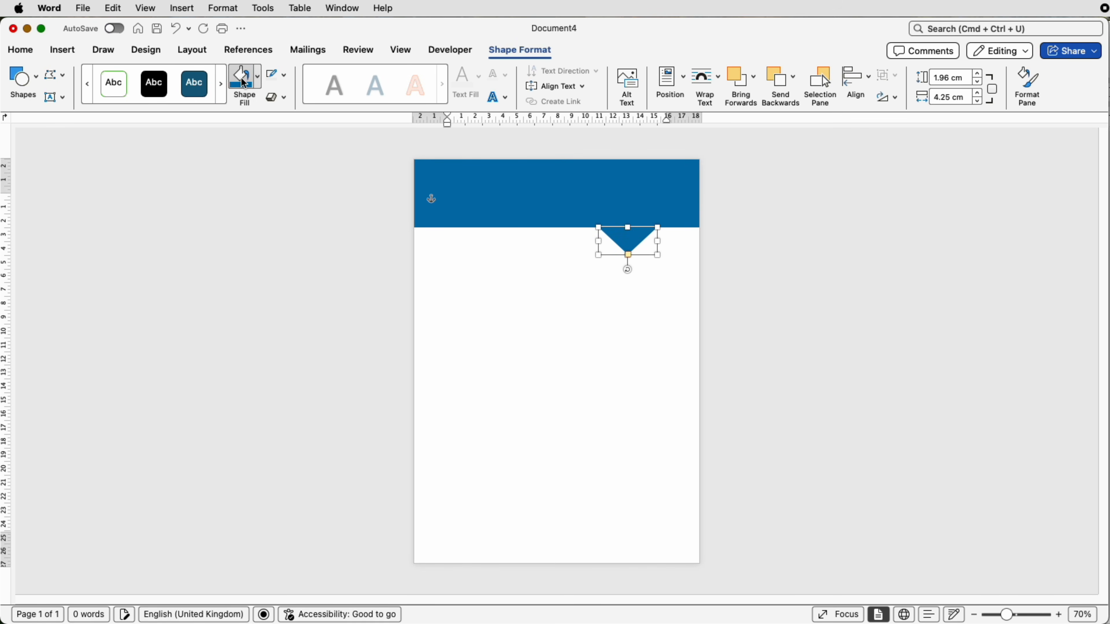
click(412, 200)
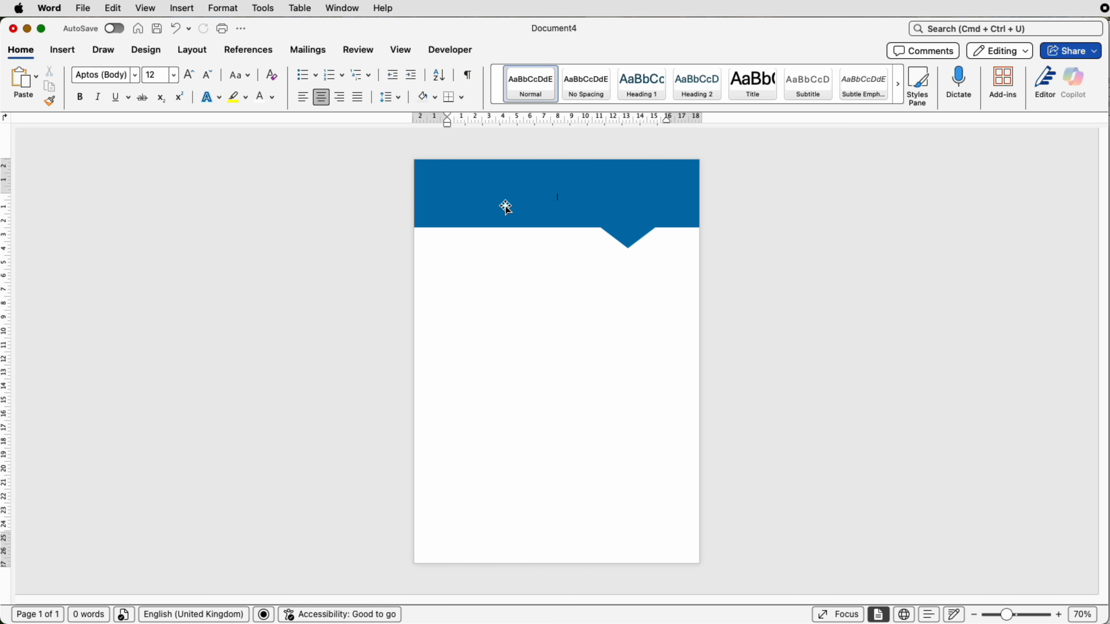
Step: Draw a text box about 3.35 cm high and 10.52 cm wide on the left part of the blue band
click(63, 50)
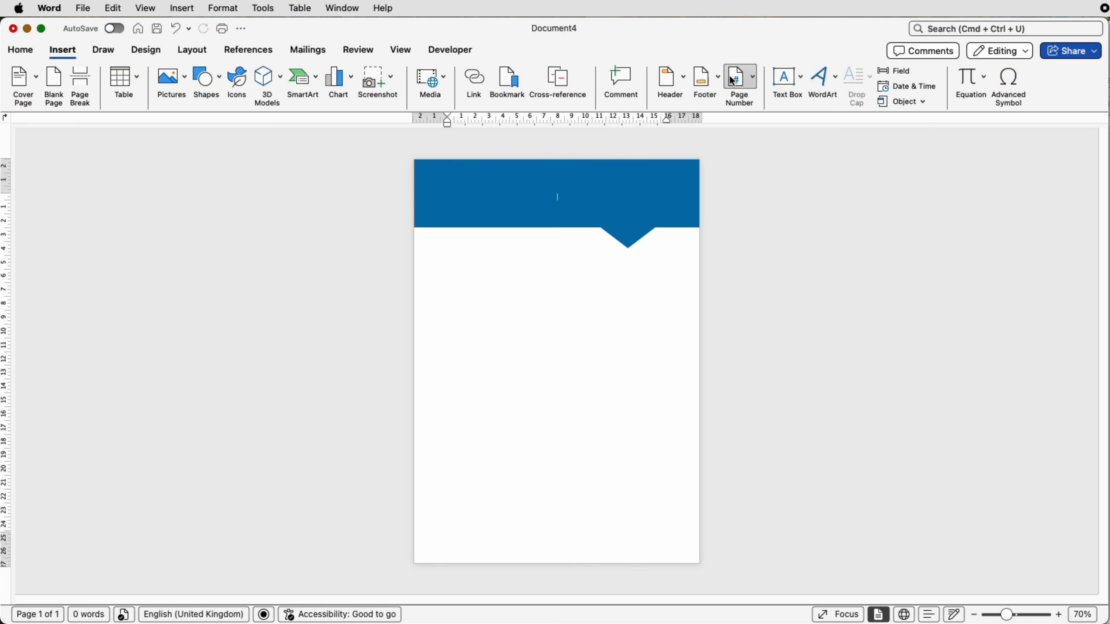
click(799, 78)
click(802, 100)
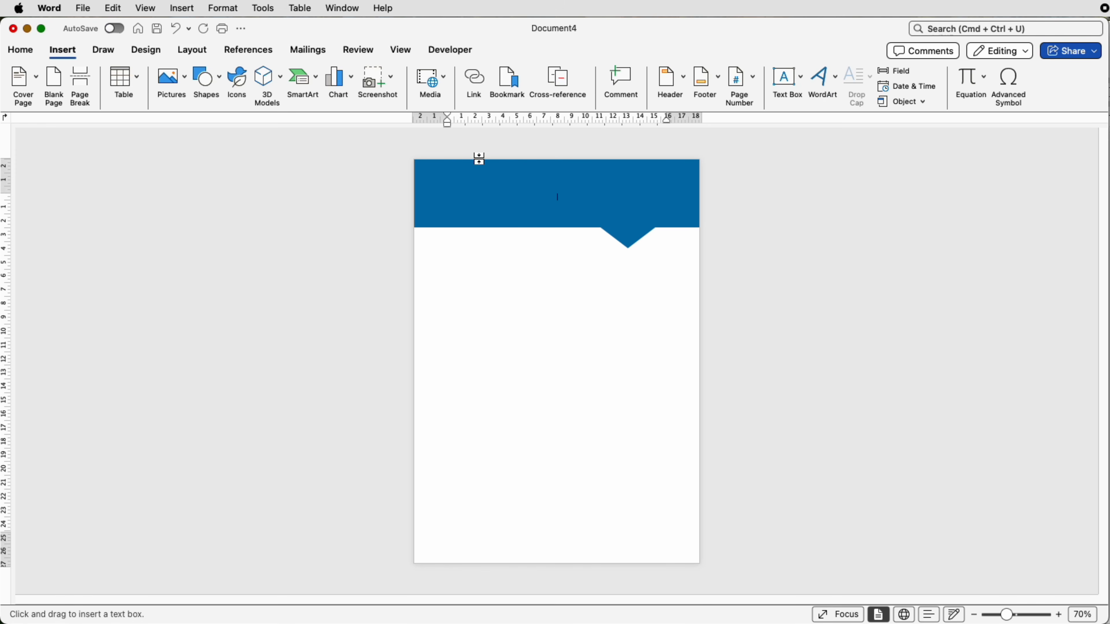
drag(443, 172, 587, 217)
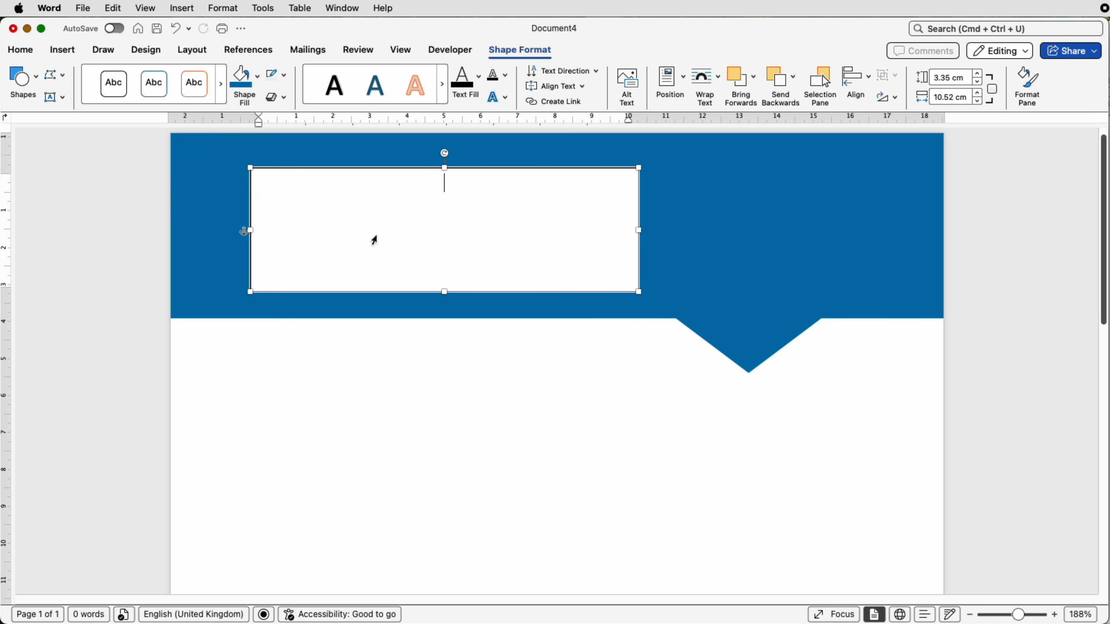
Step: Paste the "TITLE OF SECTION" heading and sample paragraph into the text box and set the font colour to Automatic
key(super+v)
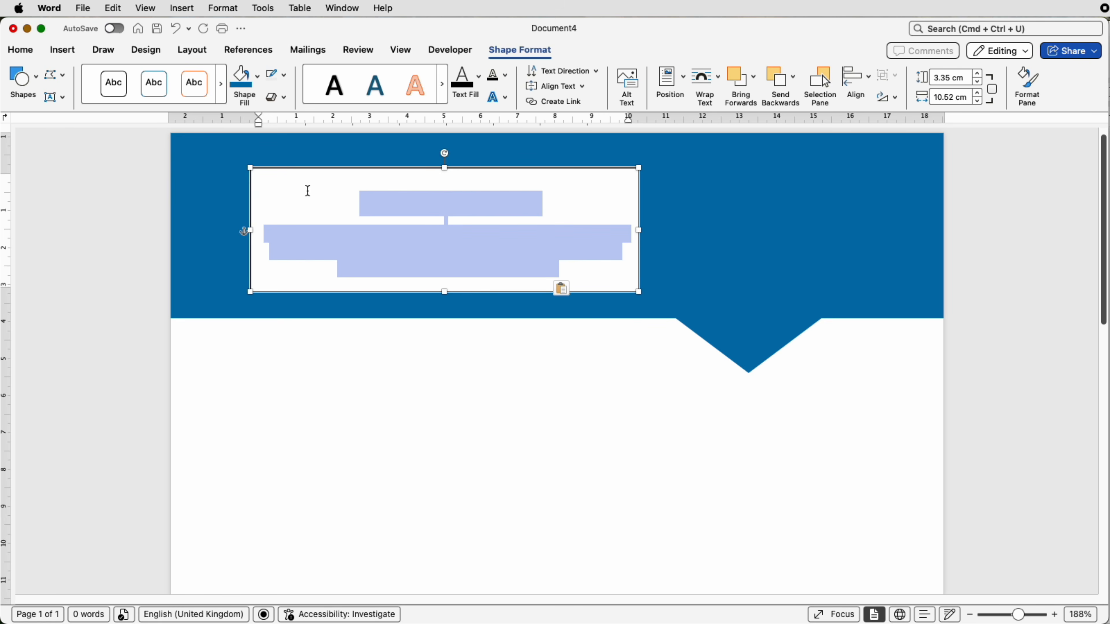
click(17, 51)
click(272, 97)
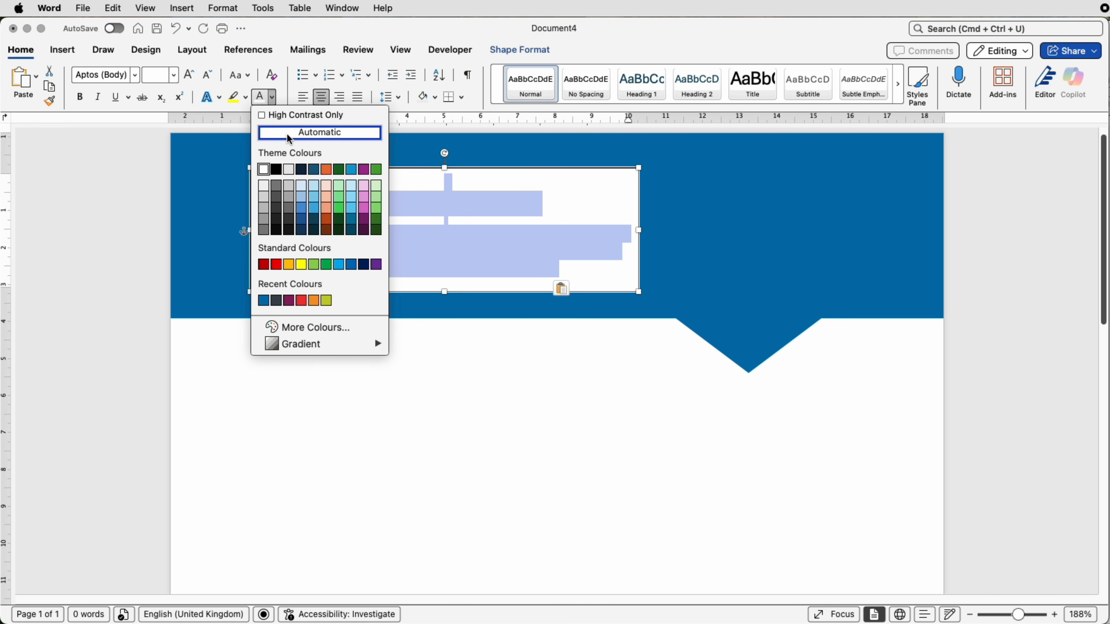
click(287, 135)
click(599, 272)
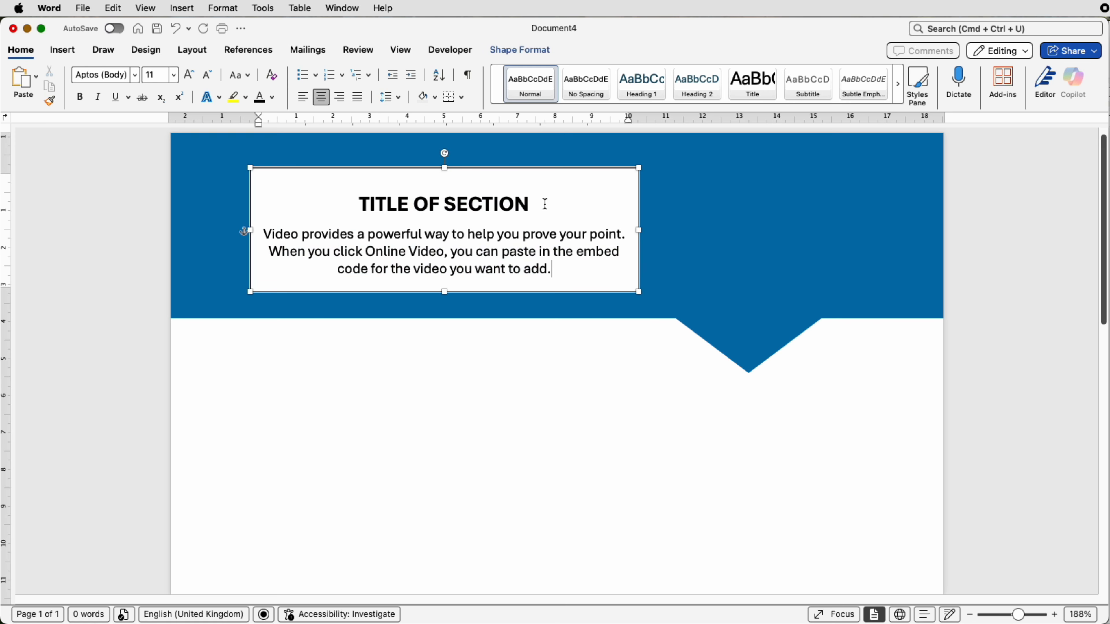
Step: Check the font sizes of the section title and the body text in the text box
click(516, 203)
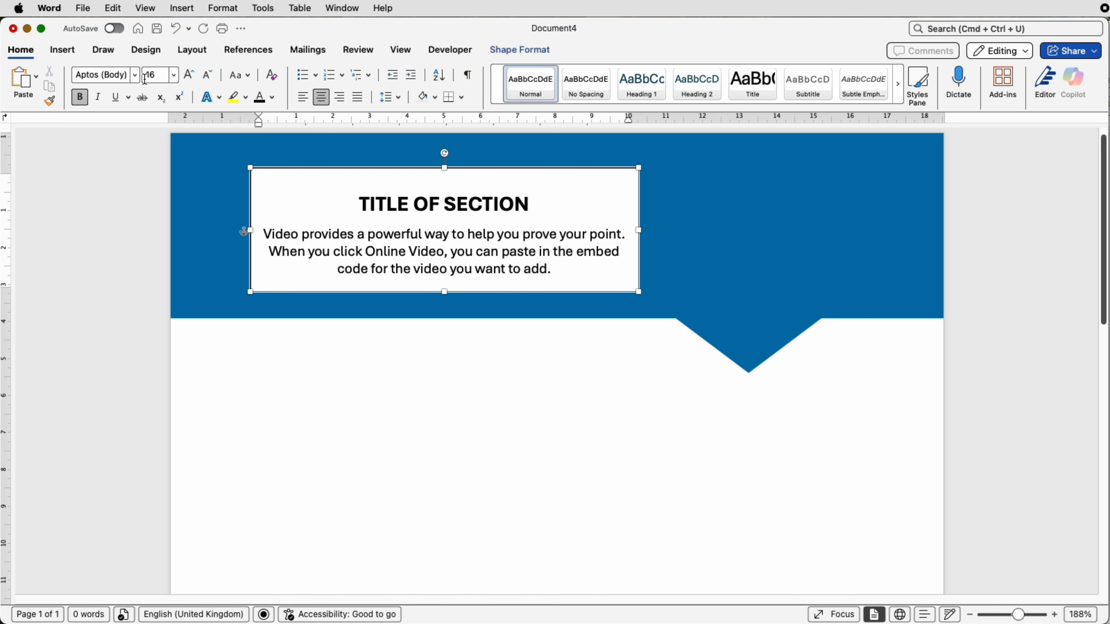
click(398, 236)
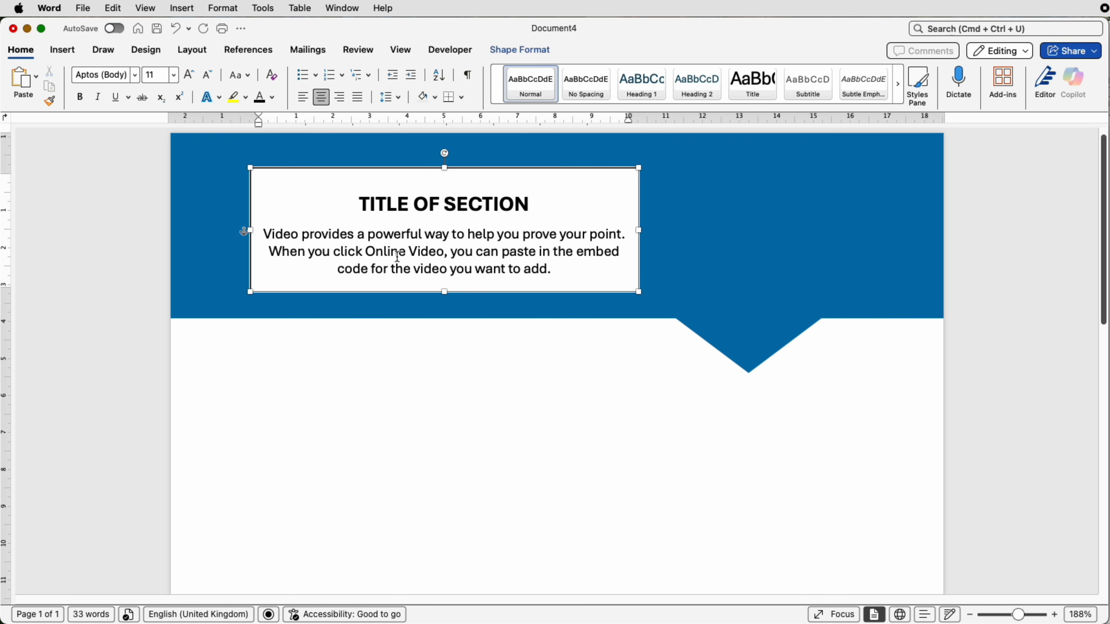
click(683, 264)
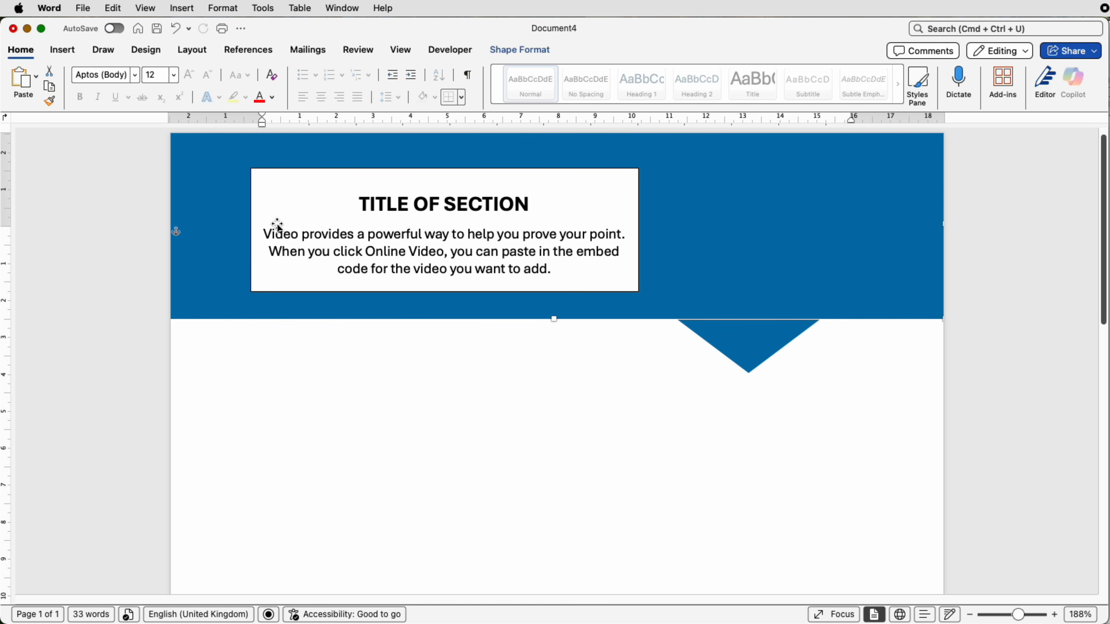
Step: Remove the outline and the fill from the section text box on the blue band
click(330, 217)
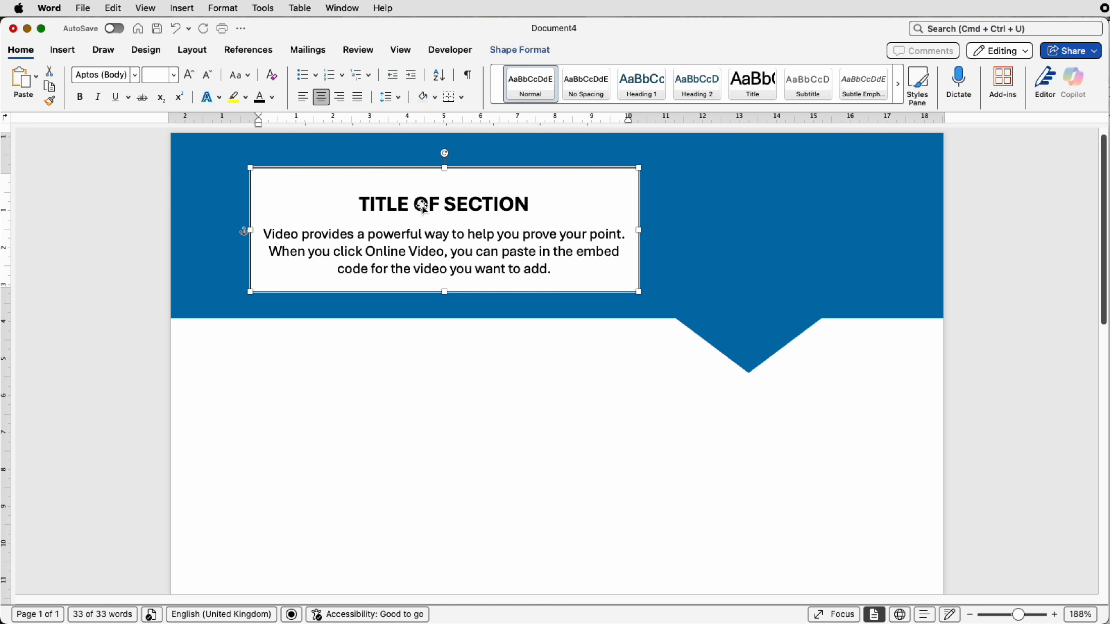
click(516, 50)
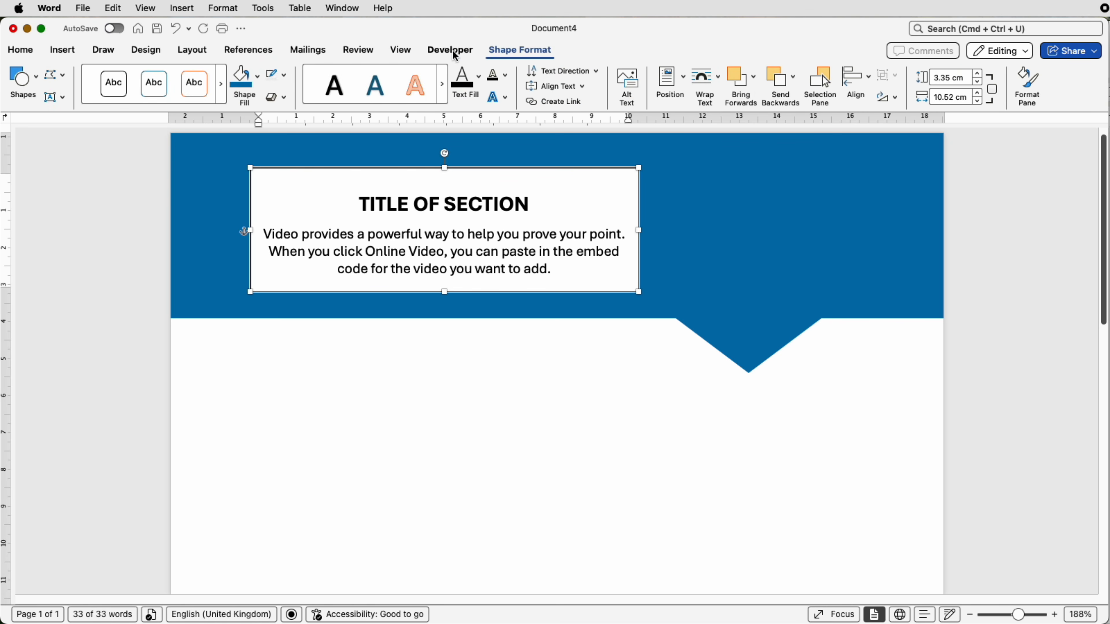
click(286, 75)
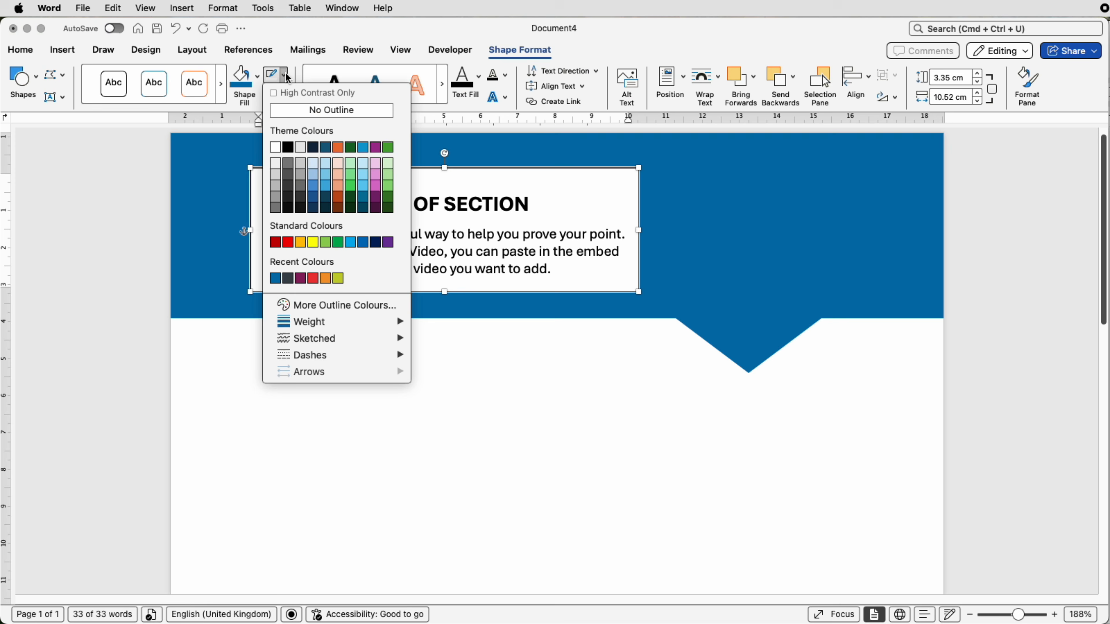
click(284, 111)
click(260, 89)
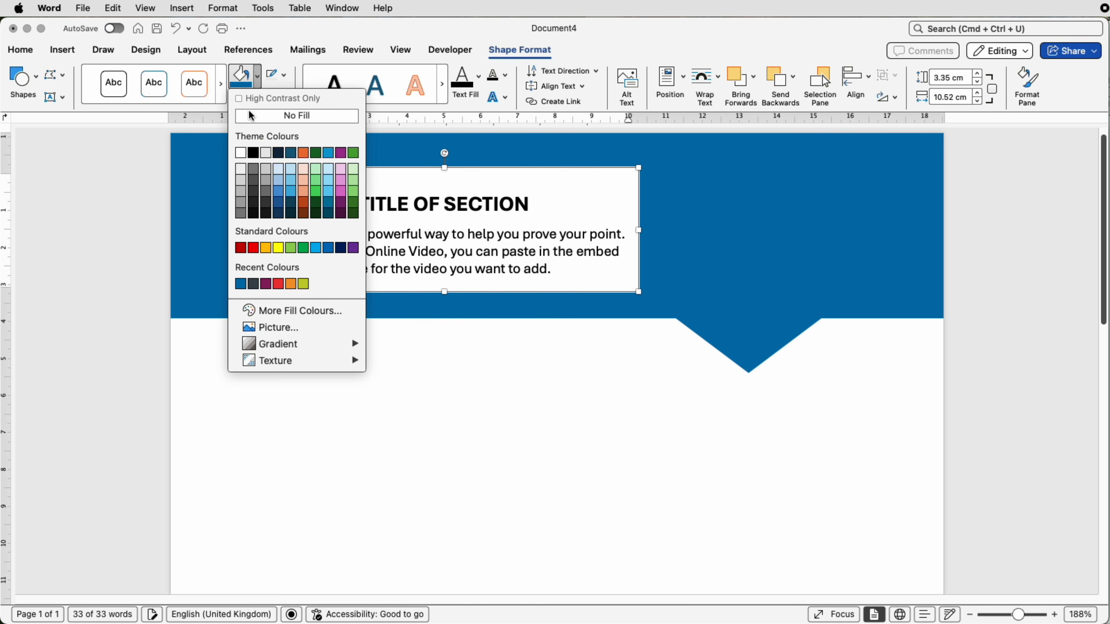
click(250, 119)
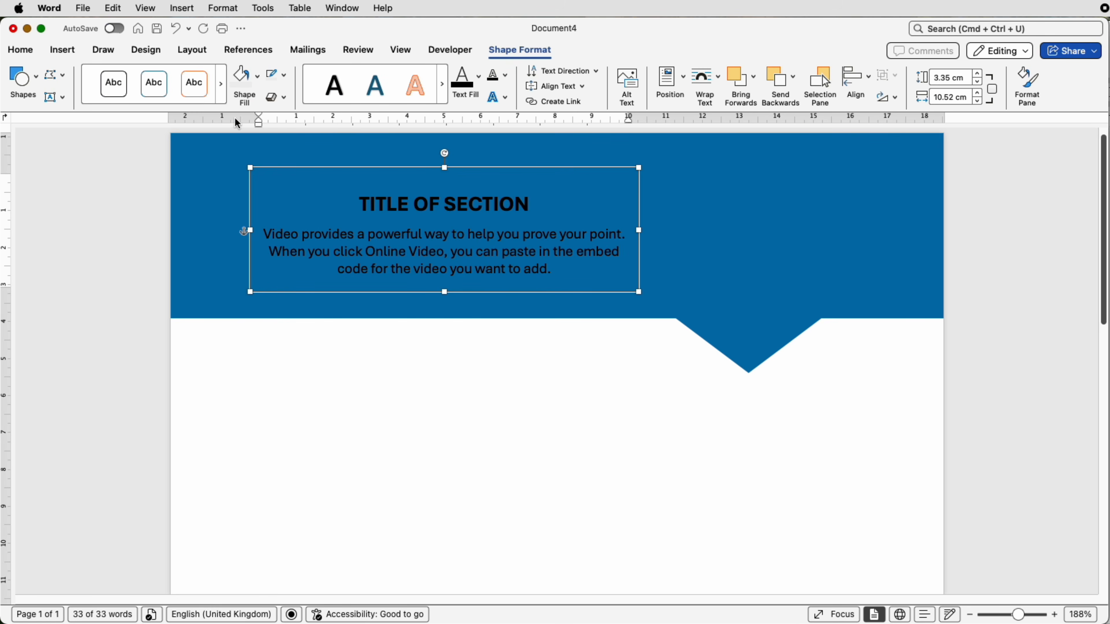
Step: Set the text box's font colour to white and move the box slightly to the left on the band
click(21, 50)
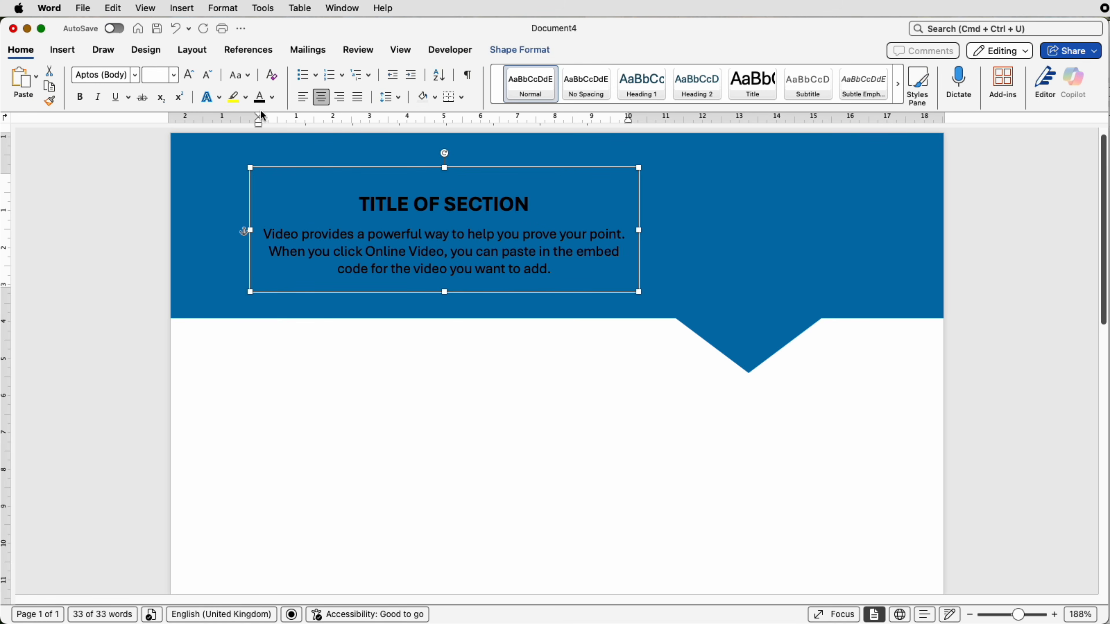
click(273, 97)
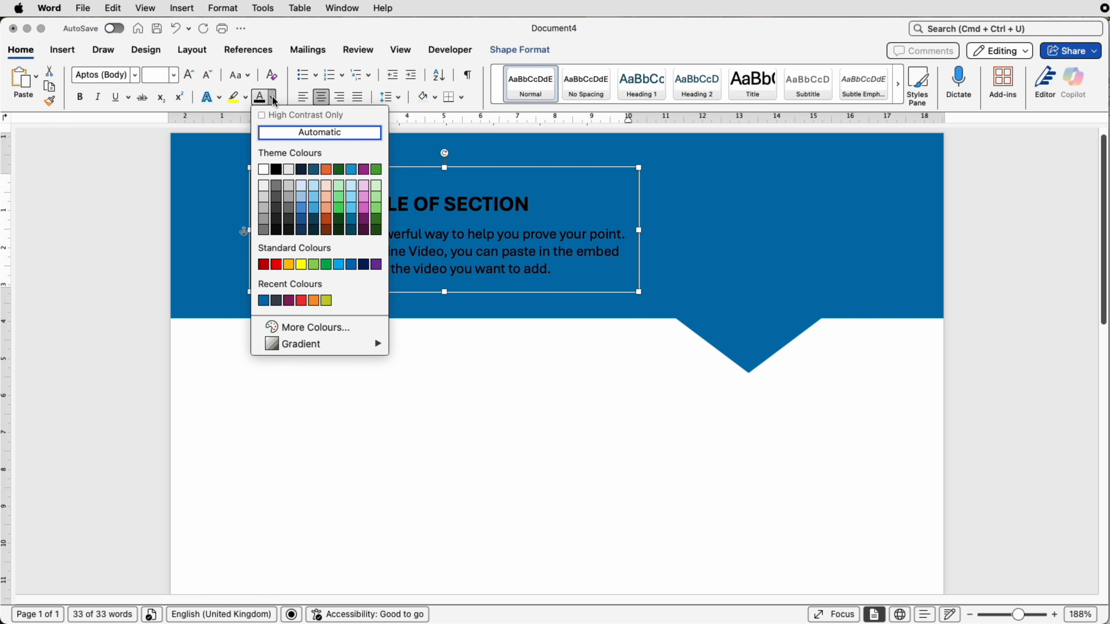
click(264, 169)
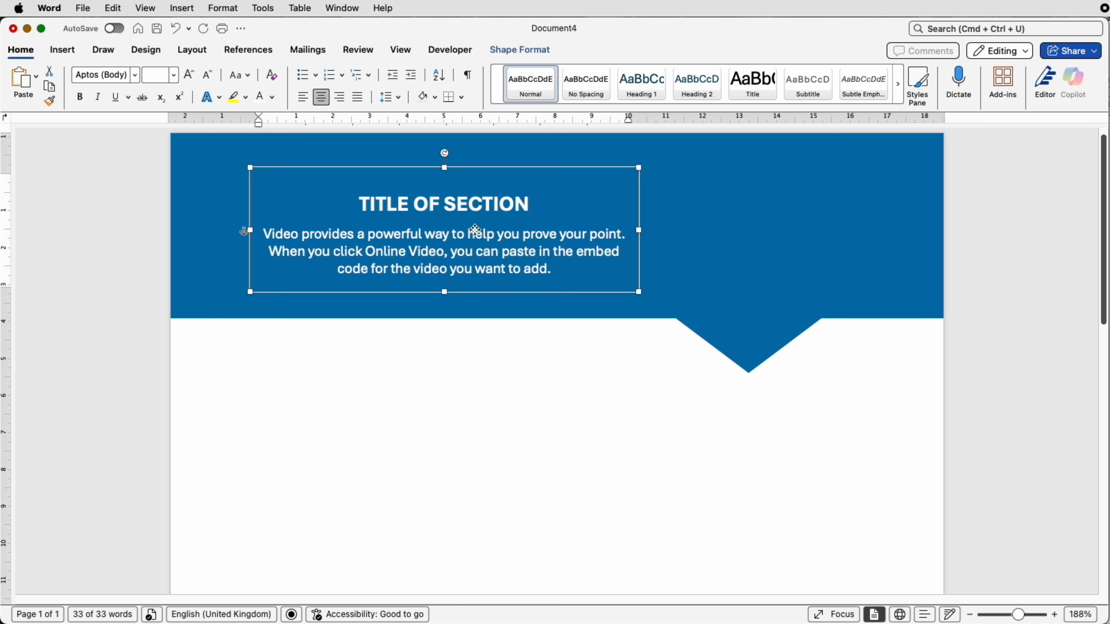
drag(476, 228, 448, 230)
Step: Group the blue band, the downward triangle and the section text box into one object
click(413, 140)
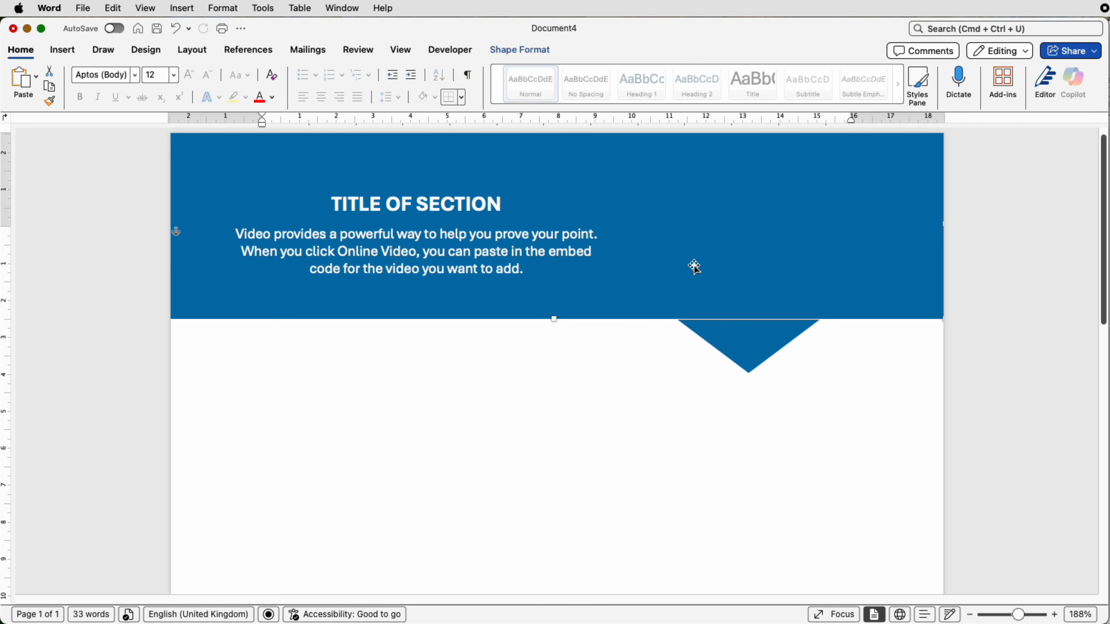
click(745, 337)
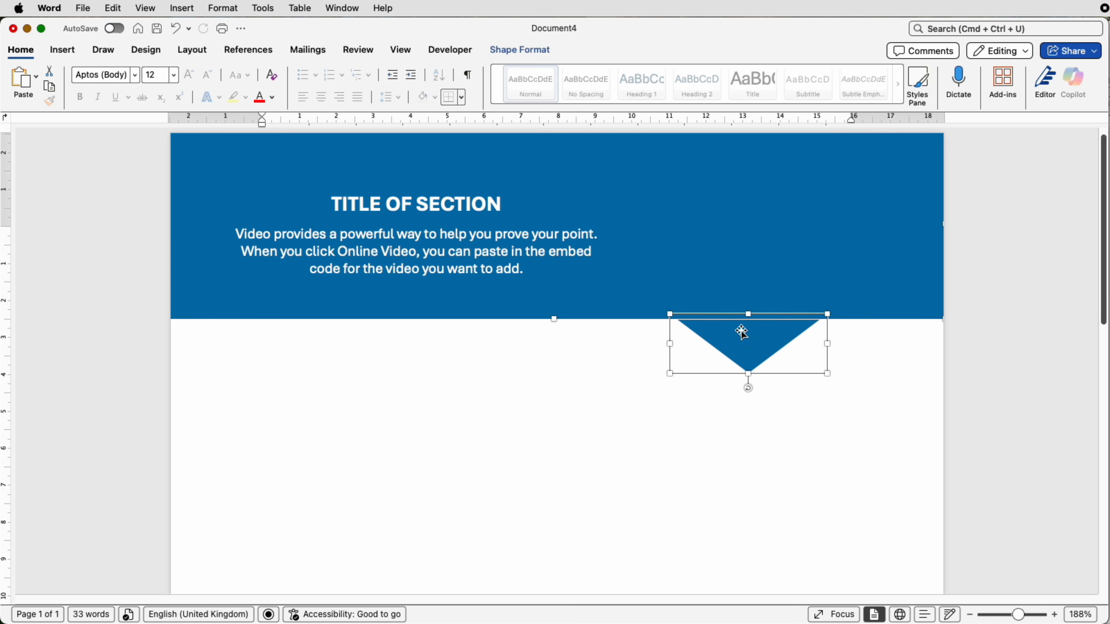
shift+click(479, 258)
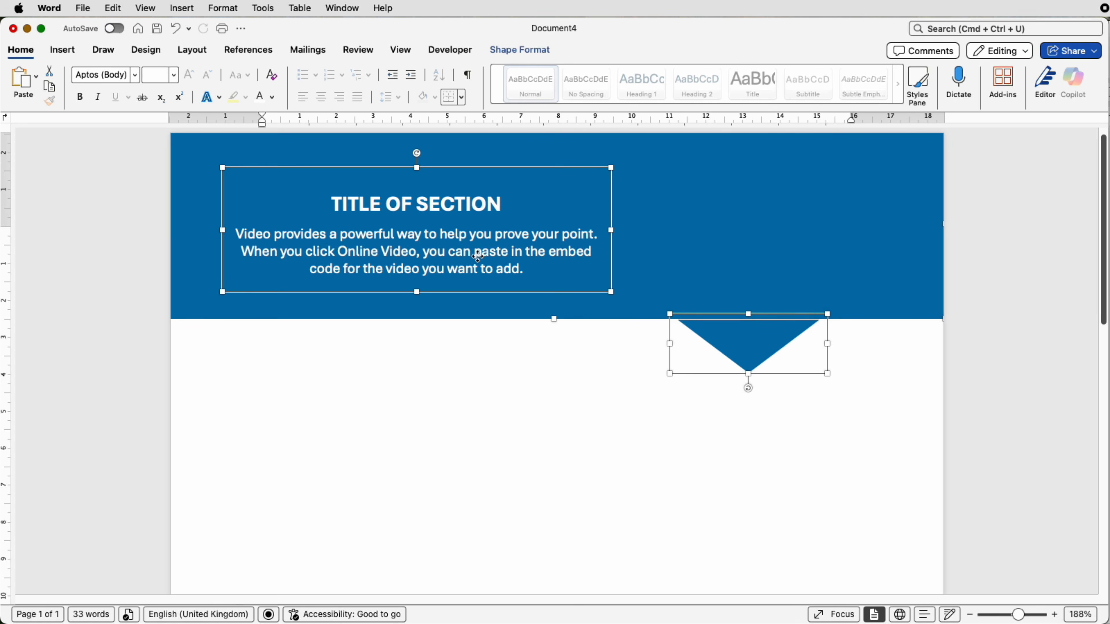
click(512, 56)
click(888, 77)
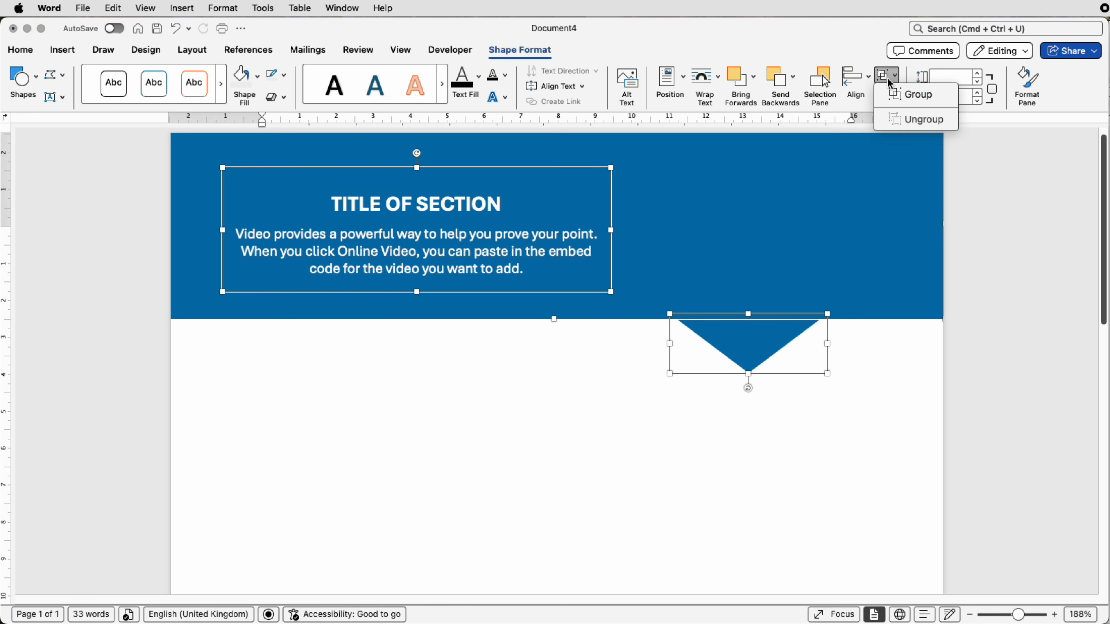
click(898, 96)
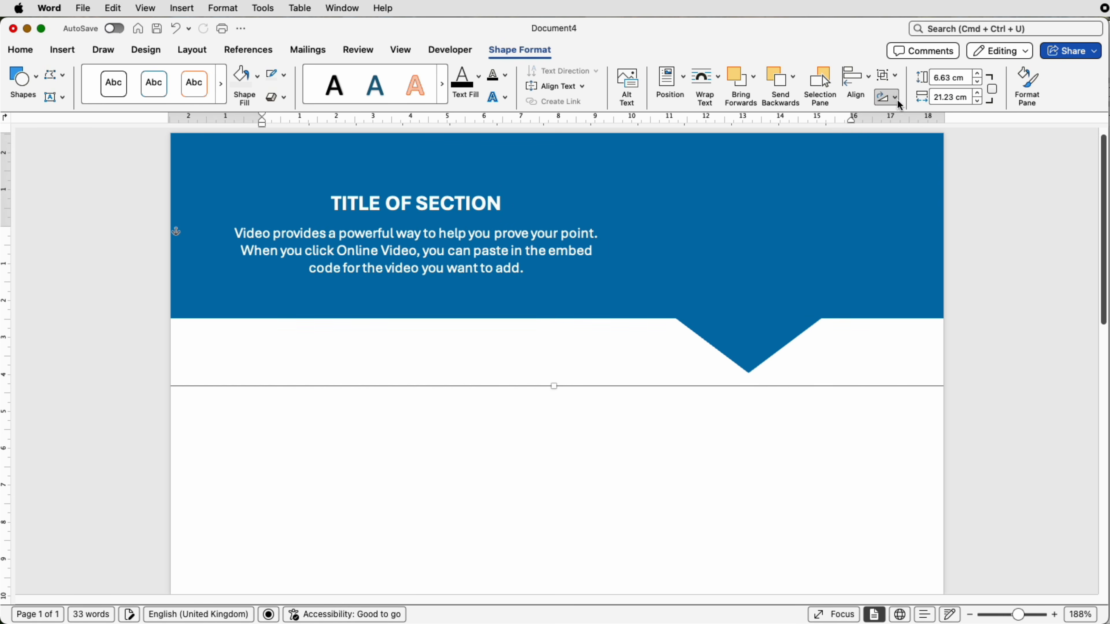
Step: Duplicate the grouped band five times and stack the copies down the page
drag(1020, 618, 1003, 618)
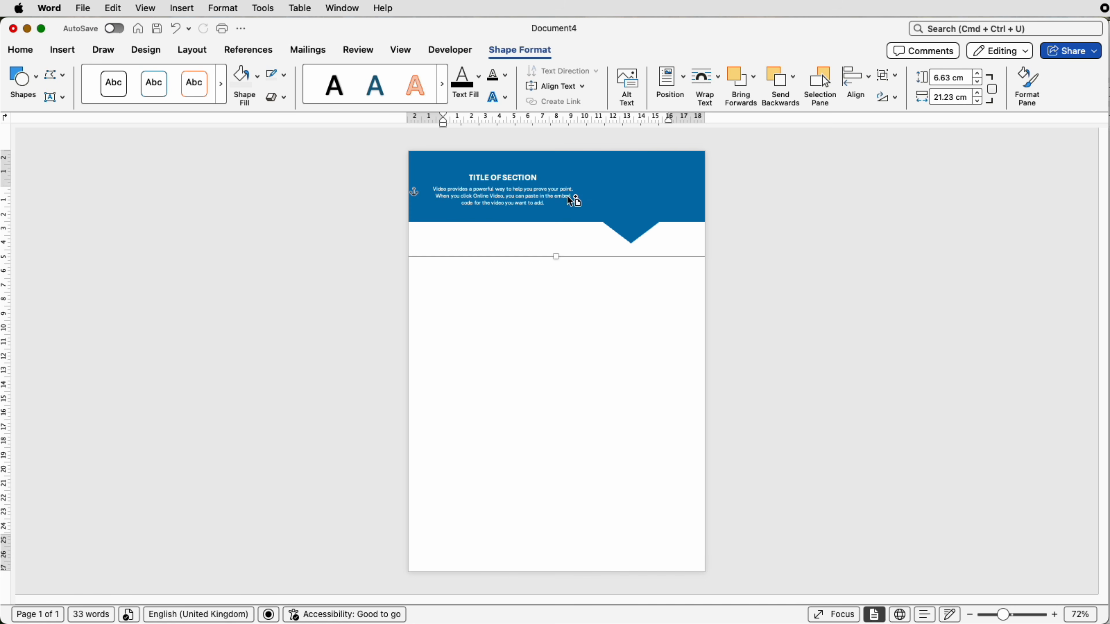
drag(567, 195, 487, 383)
drag(493, 420, 493, 439)
click(716, 430)
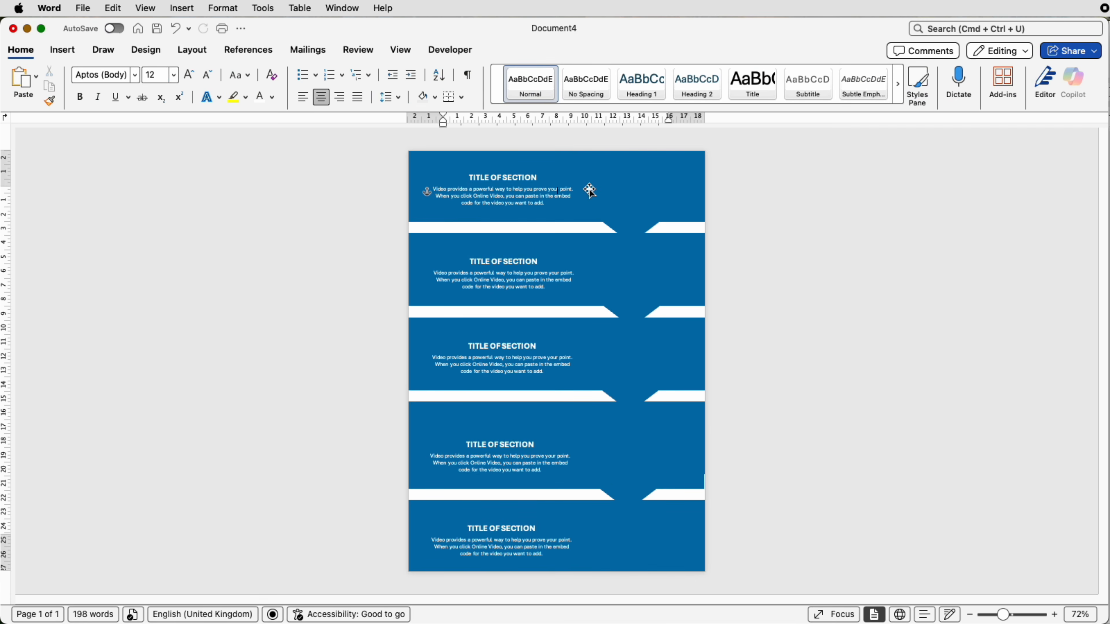
Step: Move the lowest band group so that its rectangle lines up with the page's bottom edge
click(615, 536)
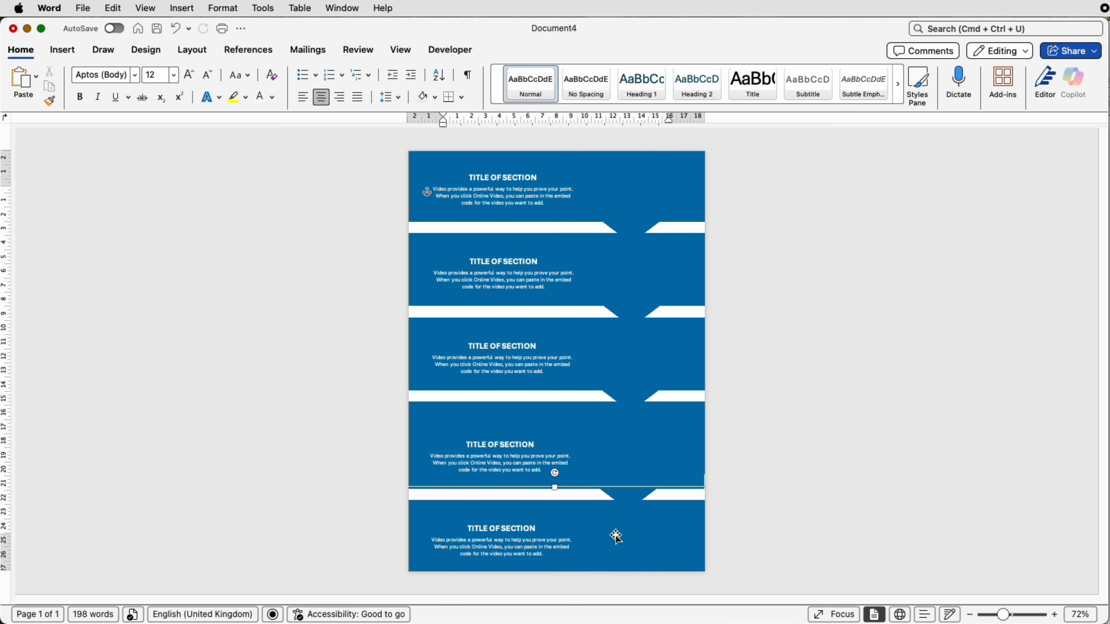
drag(616, 537, 618, 531)
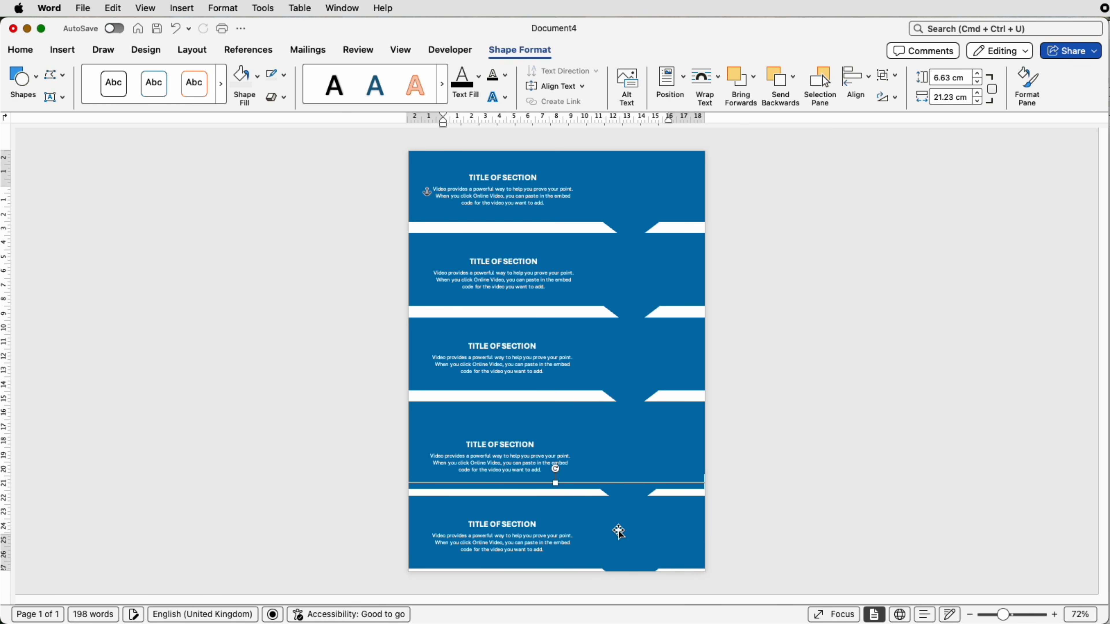
key(Down)
key(Down)
key(Down)
key(Down)
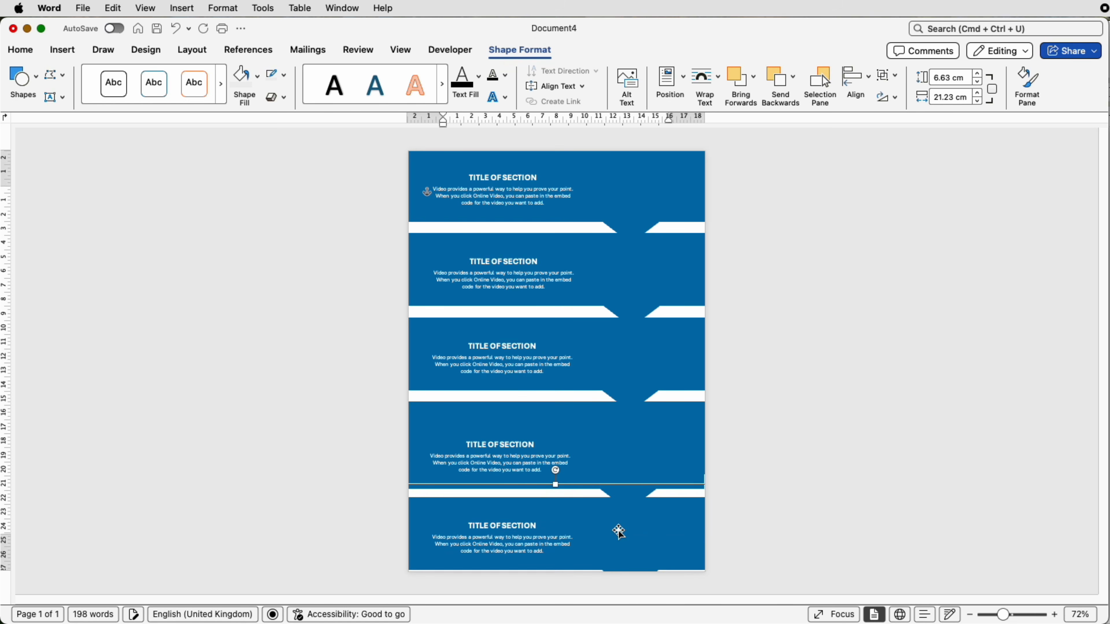
key(Down)
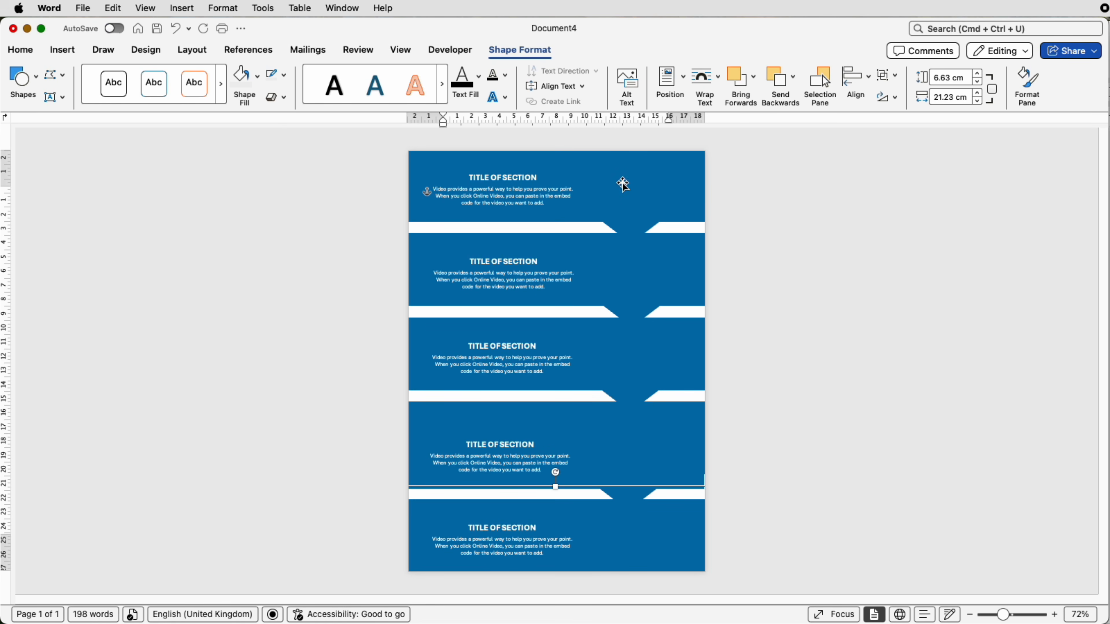
Step: Select all six band groups through the Selection Pane and distribute them vertically
key(super+z)
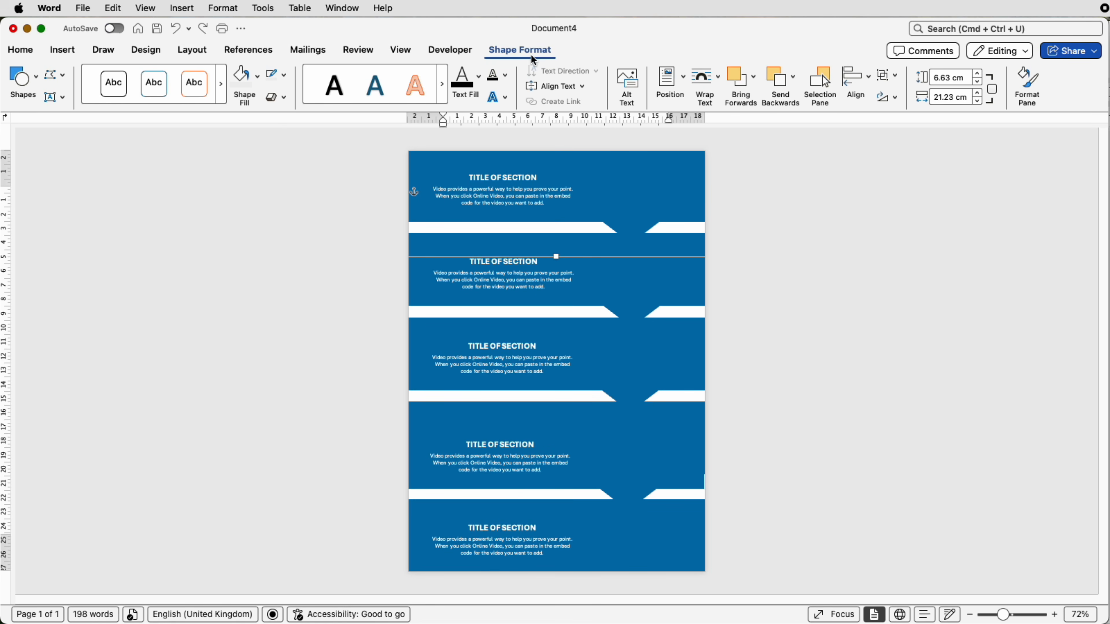
click(824, 83)
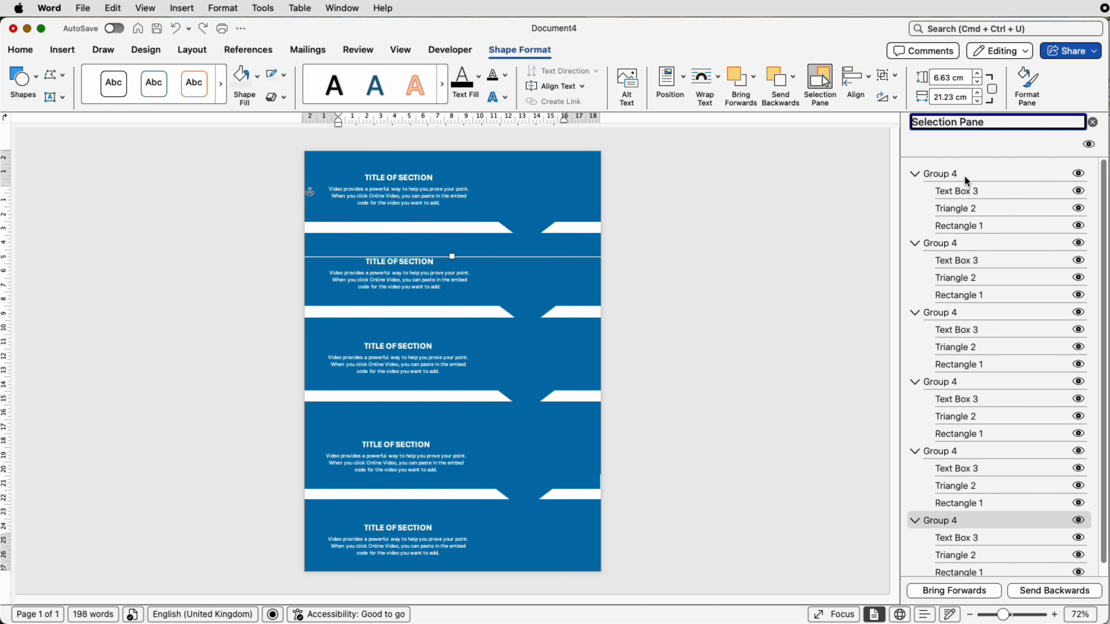
click(951, 176)
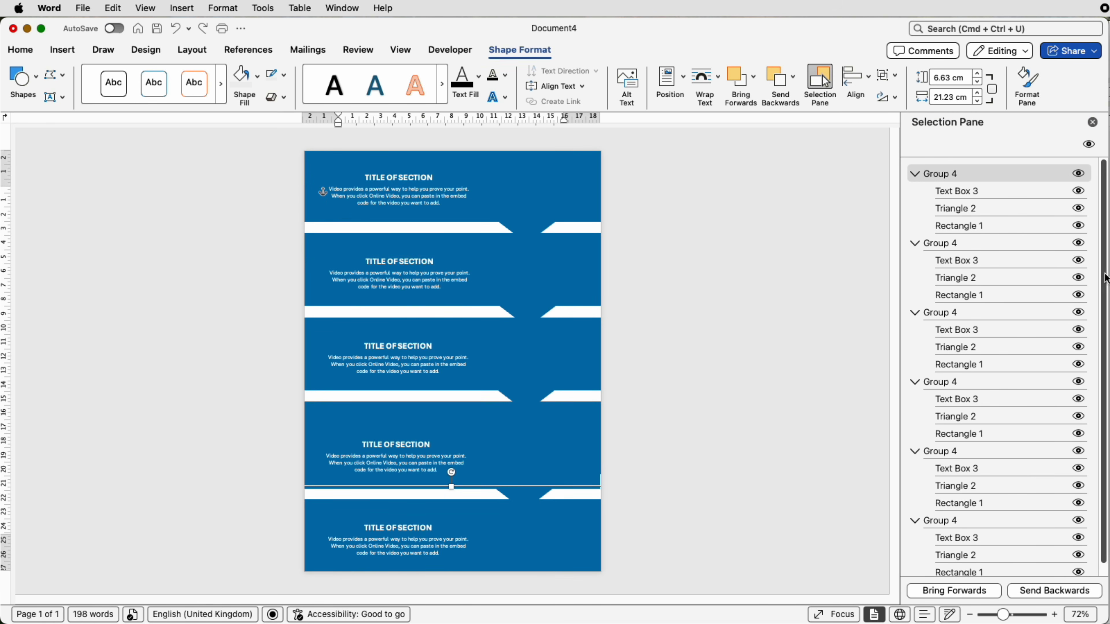
scroll(1105, 279, down, 1)
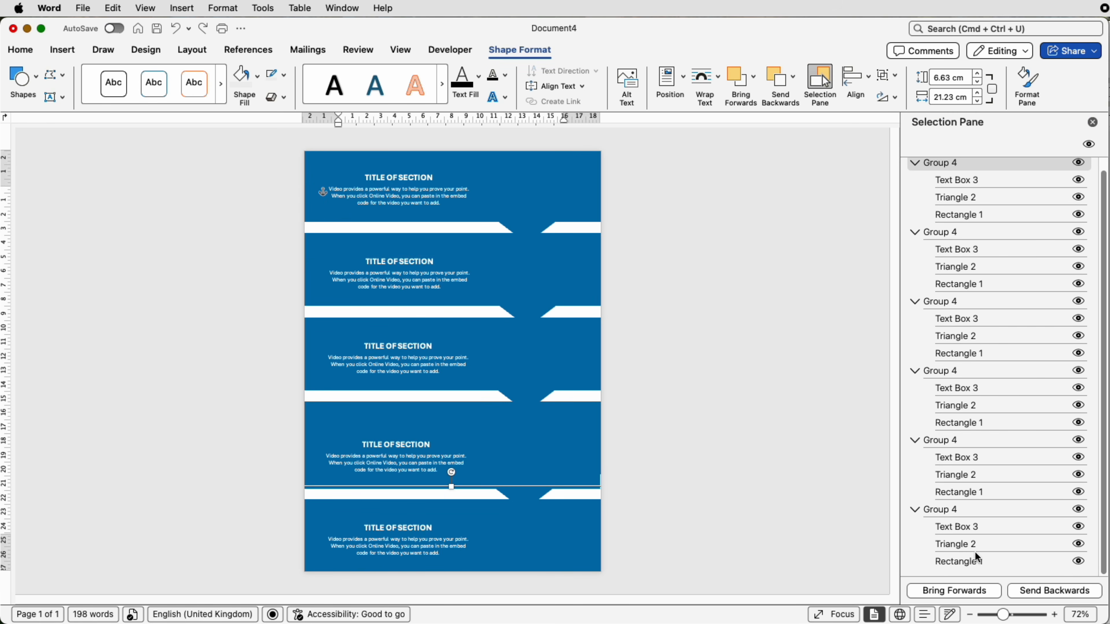
key(super+a)
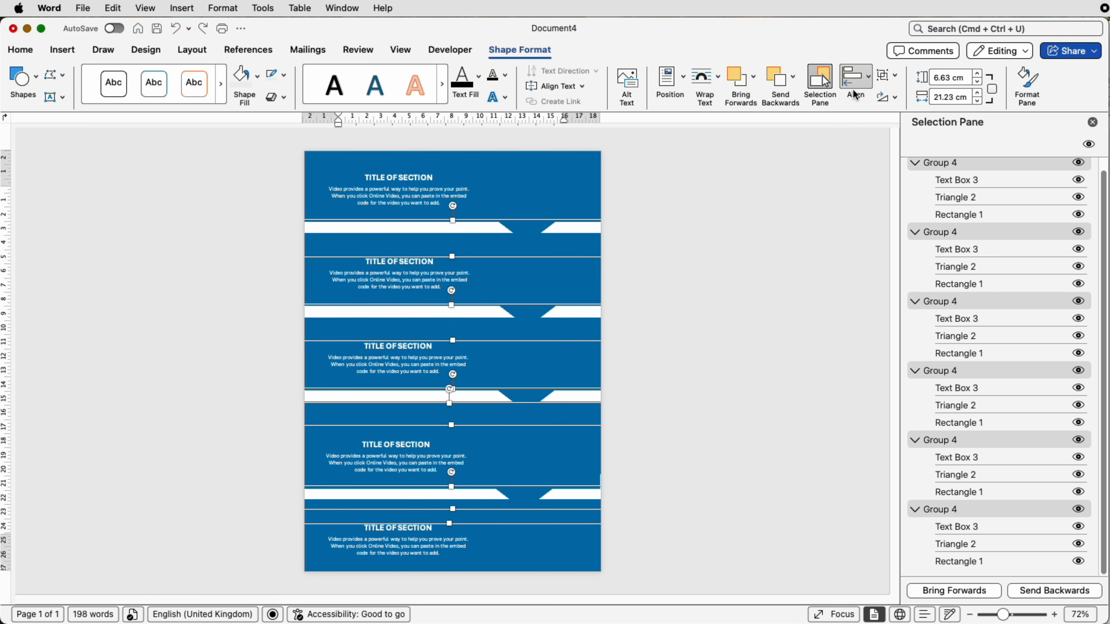
click(870, 81)
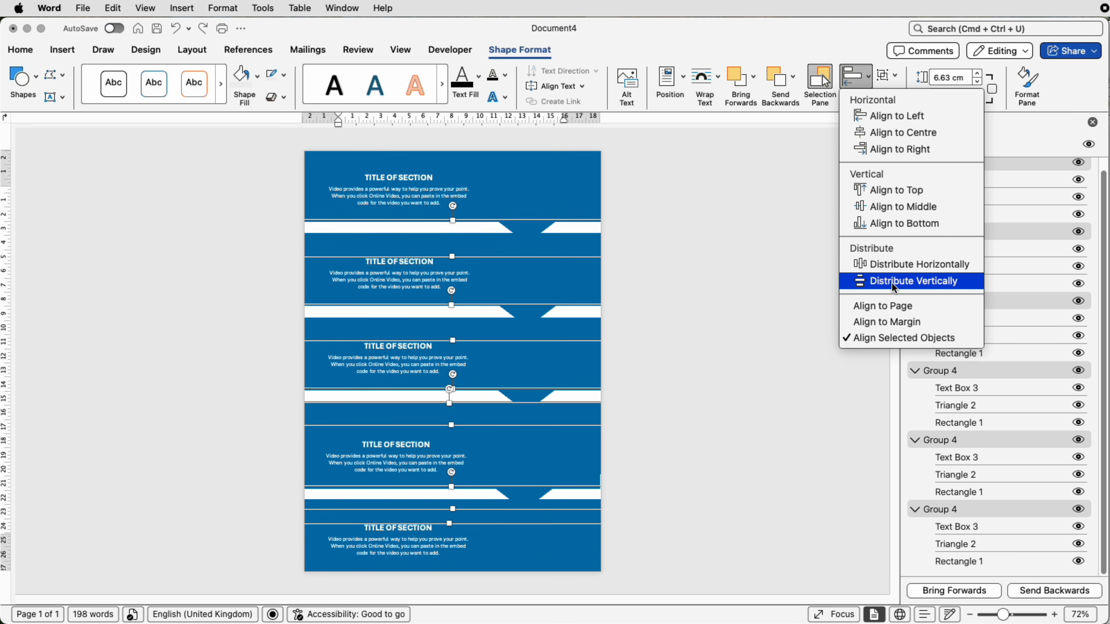
click(879, 283)
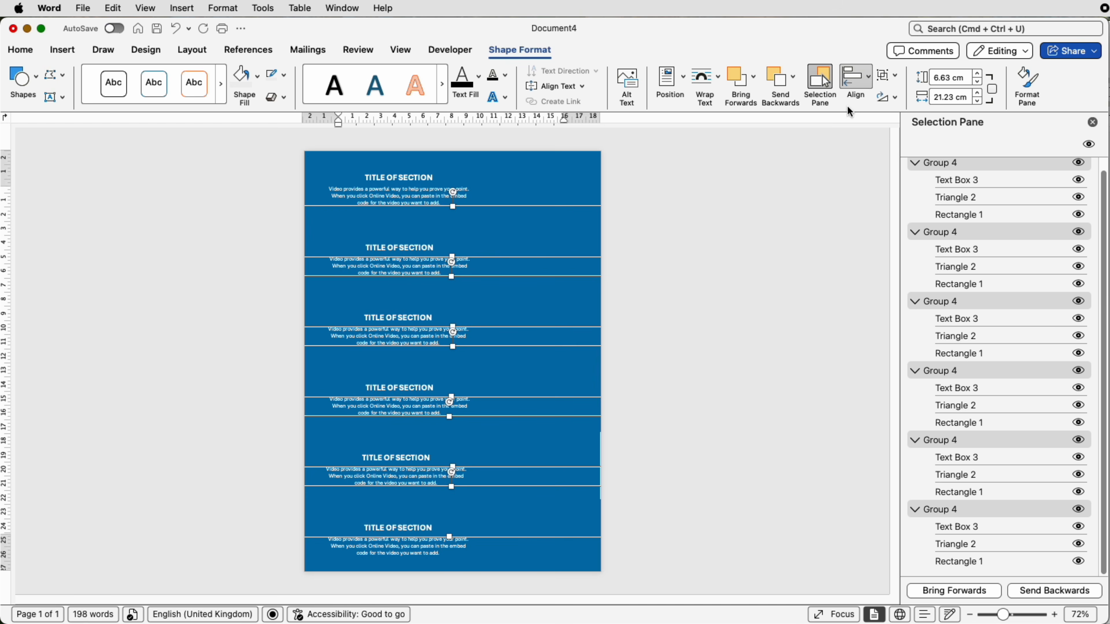
Step: Align the six selected band groups to their horizontal centre and deselect them
click(869, 83)
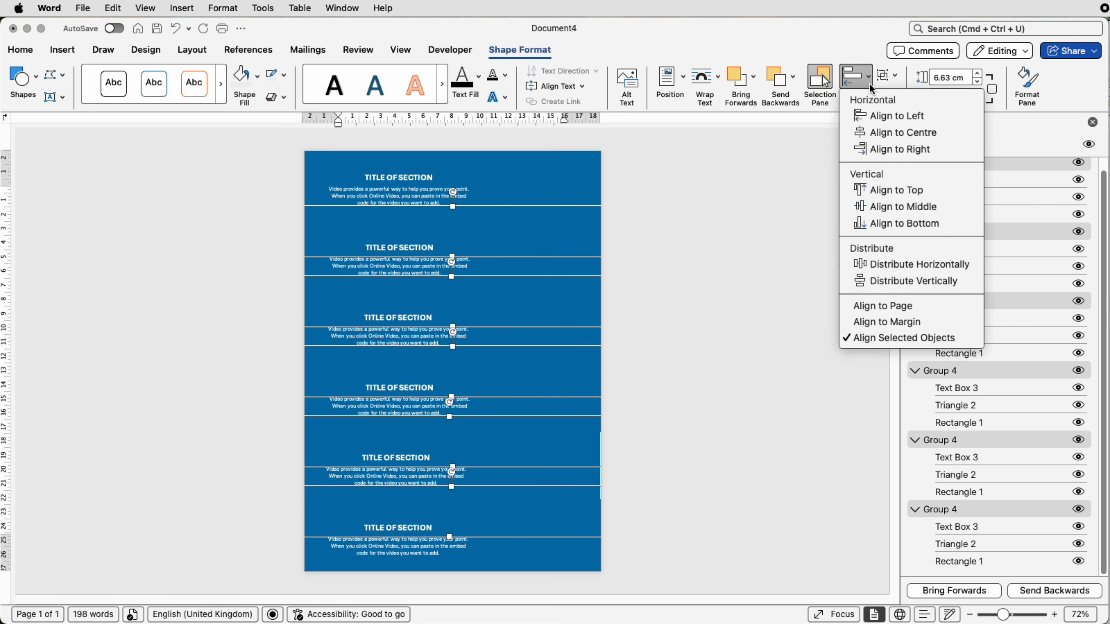
click(891, 133)
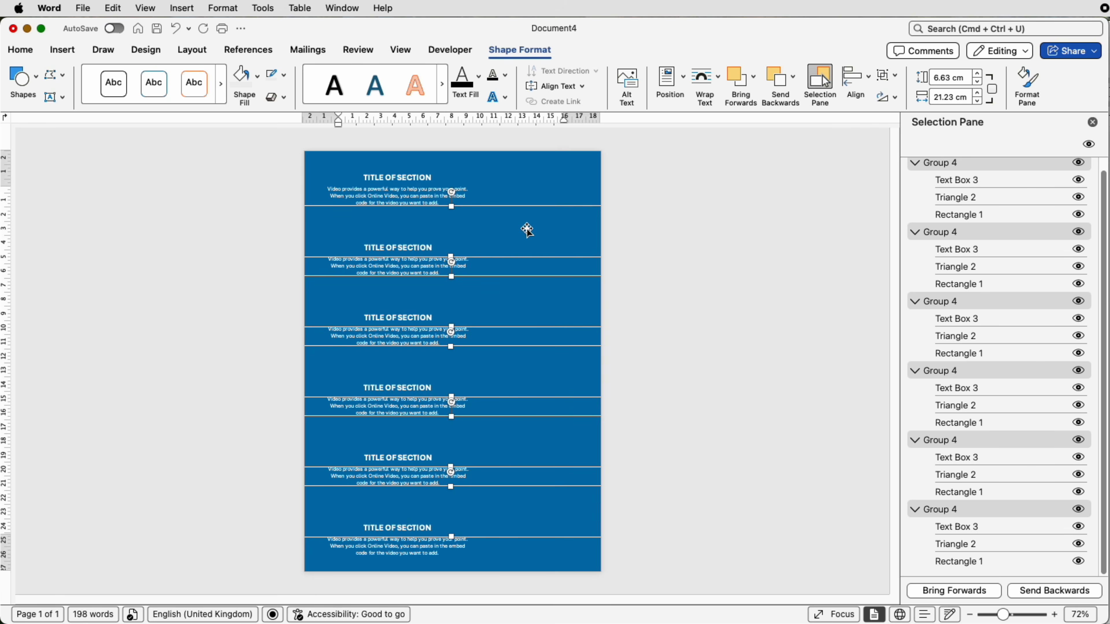
click(651, 271)
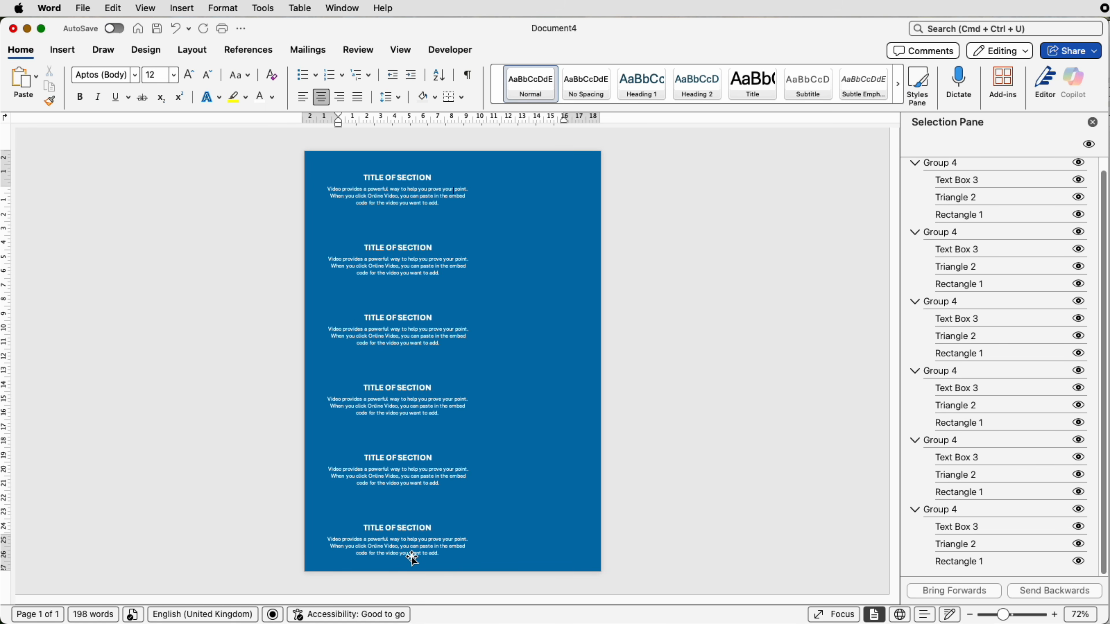
Step: Fill the second band group with the recent lime green and the third with the recent orange
click(424, 264)
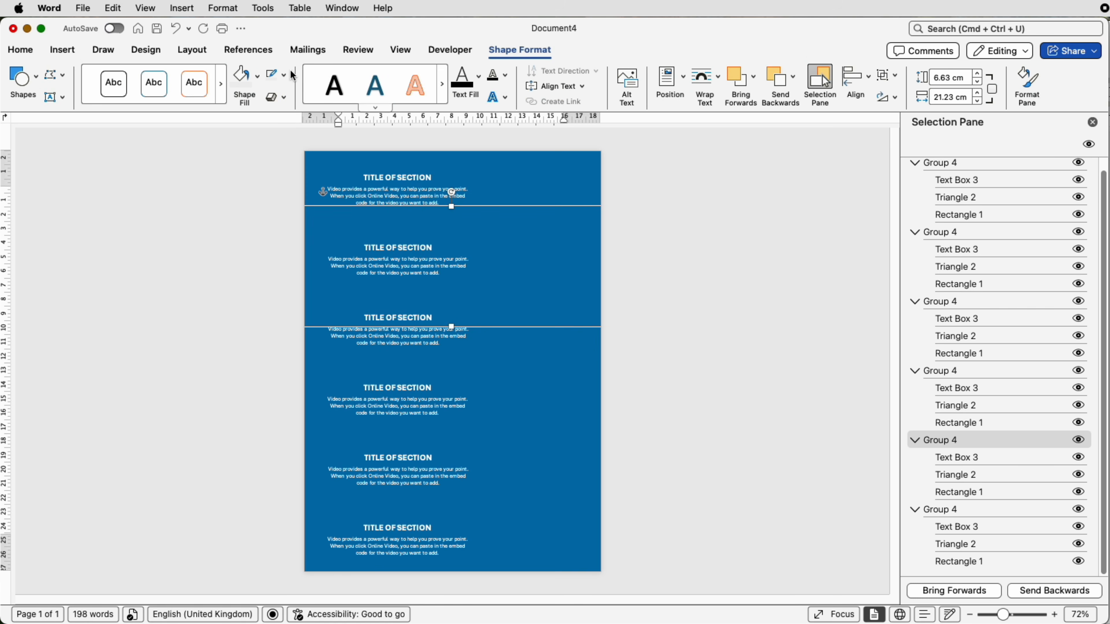
click(255, 87)
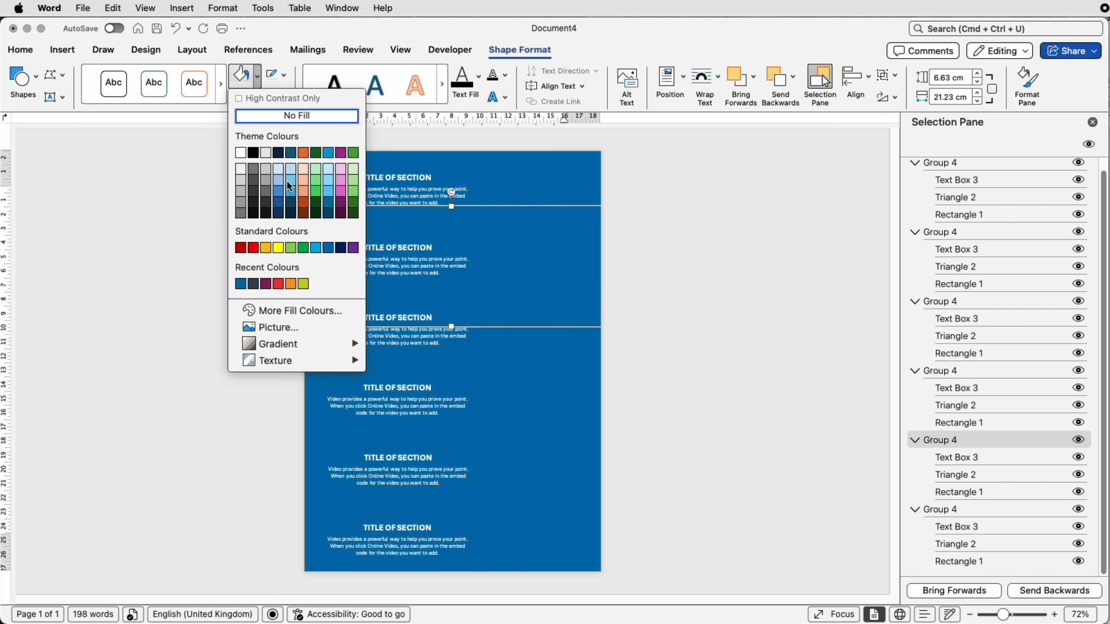
click(303, 285)
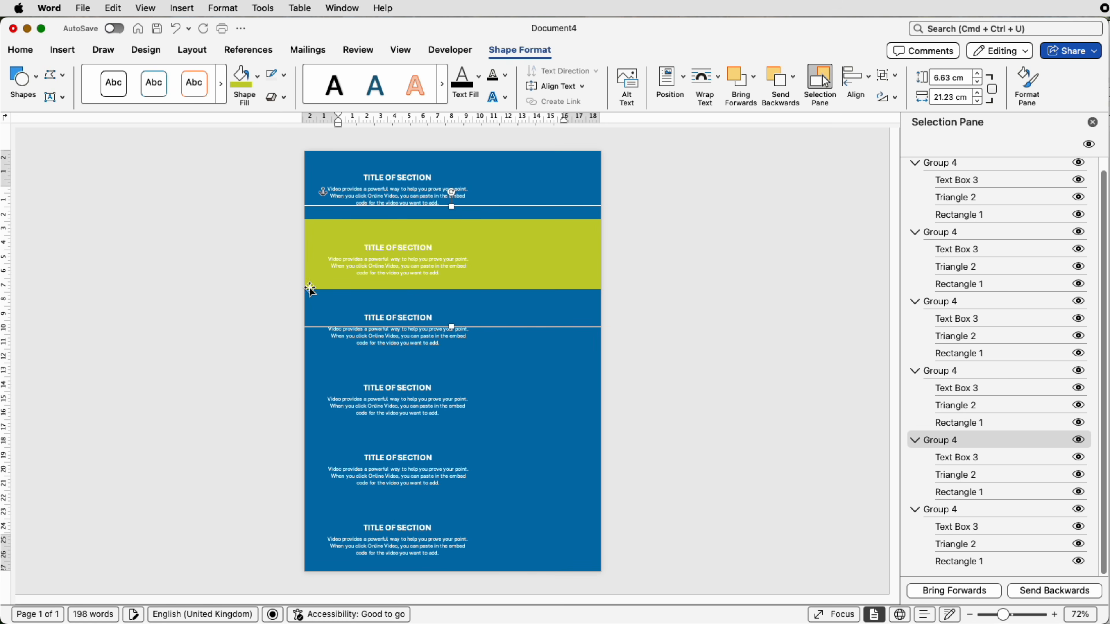
click(456, 350)
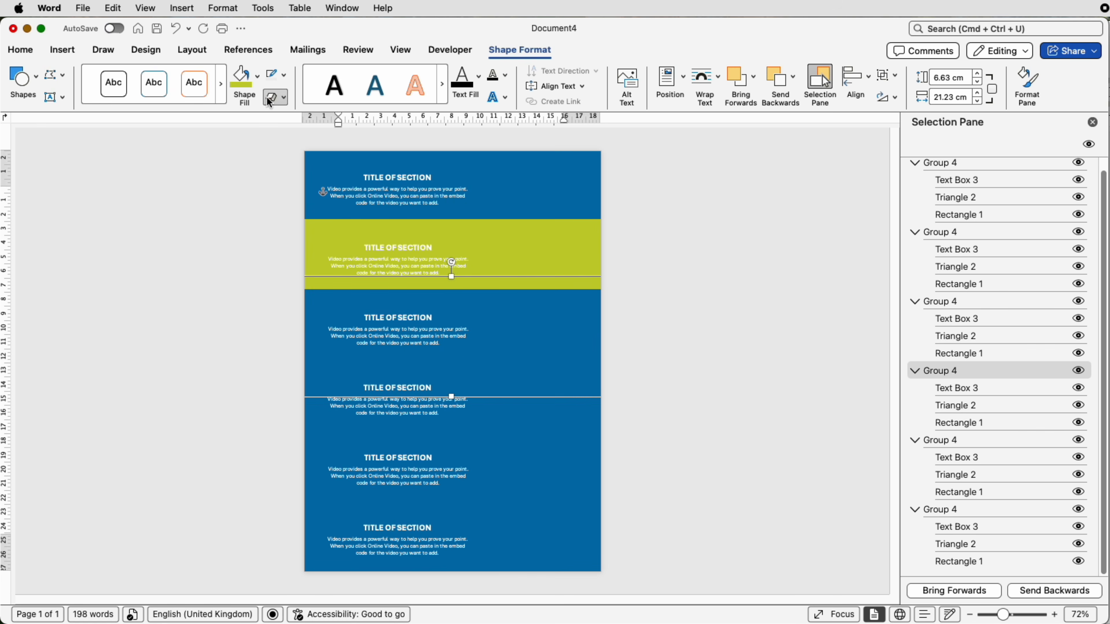
click(259, 87)
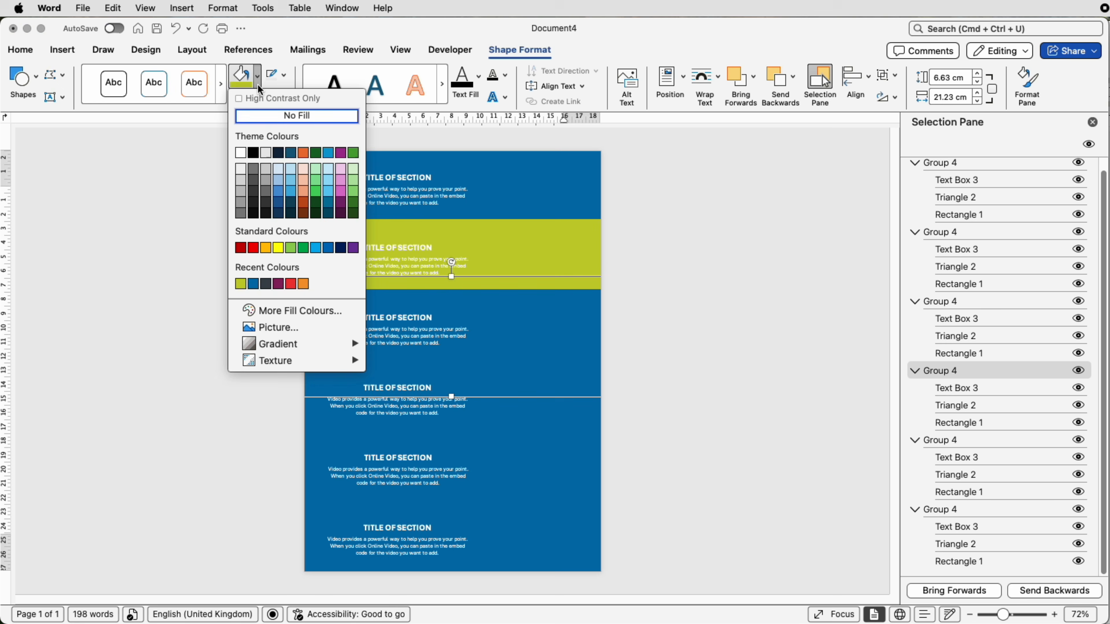
click(304, 284)
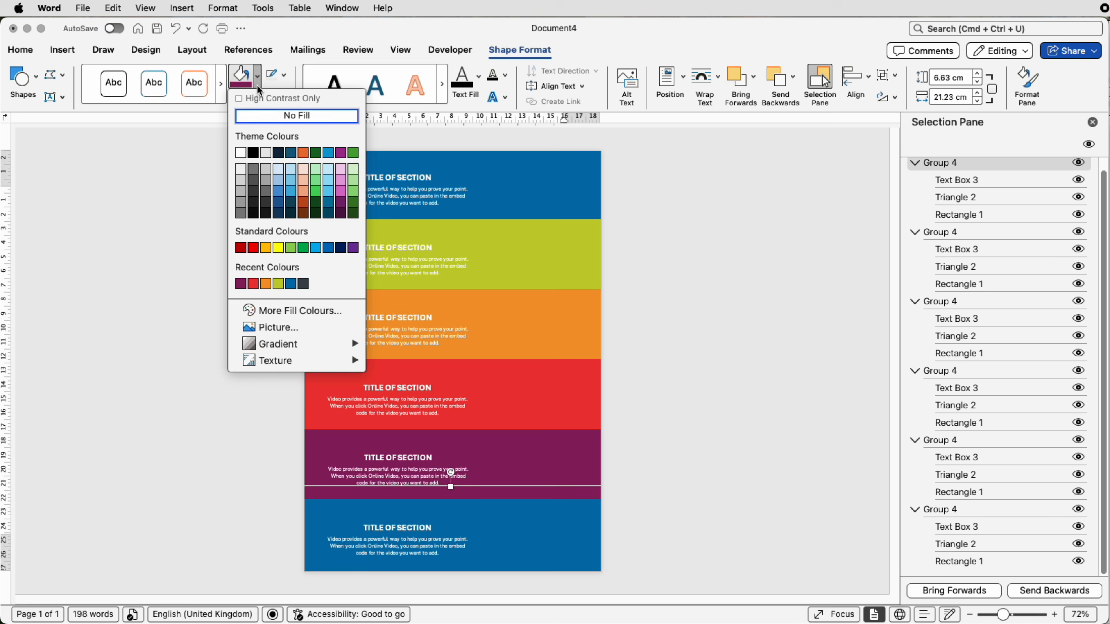
Step: Bring the purple and red band groups forward so their downward arrows overlap the bands beneath them
click(677, 318)
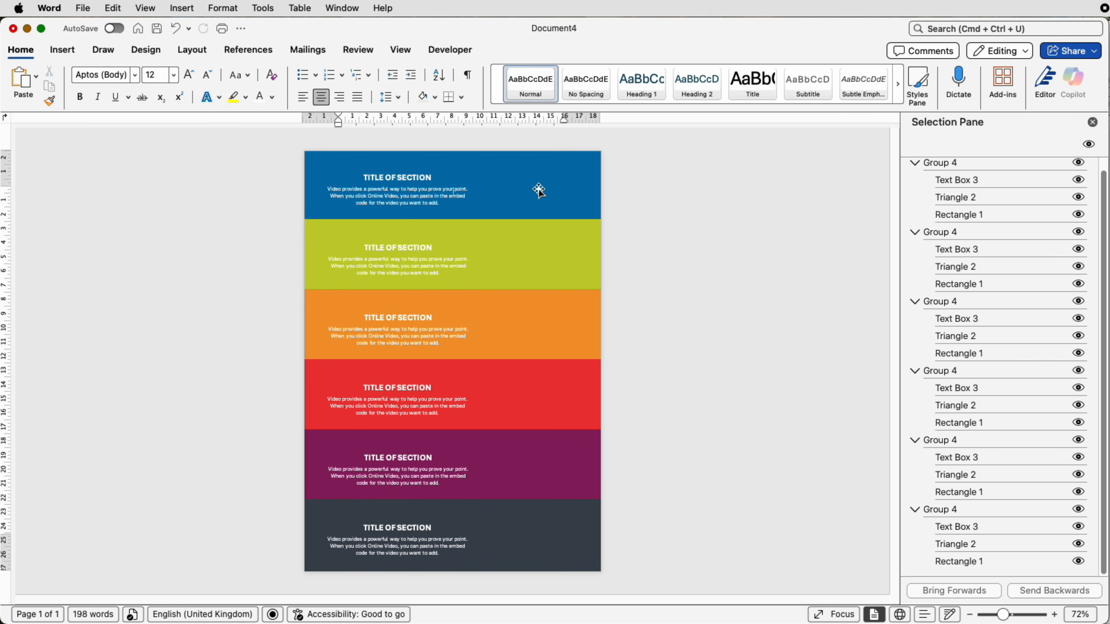
click(529, 465)
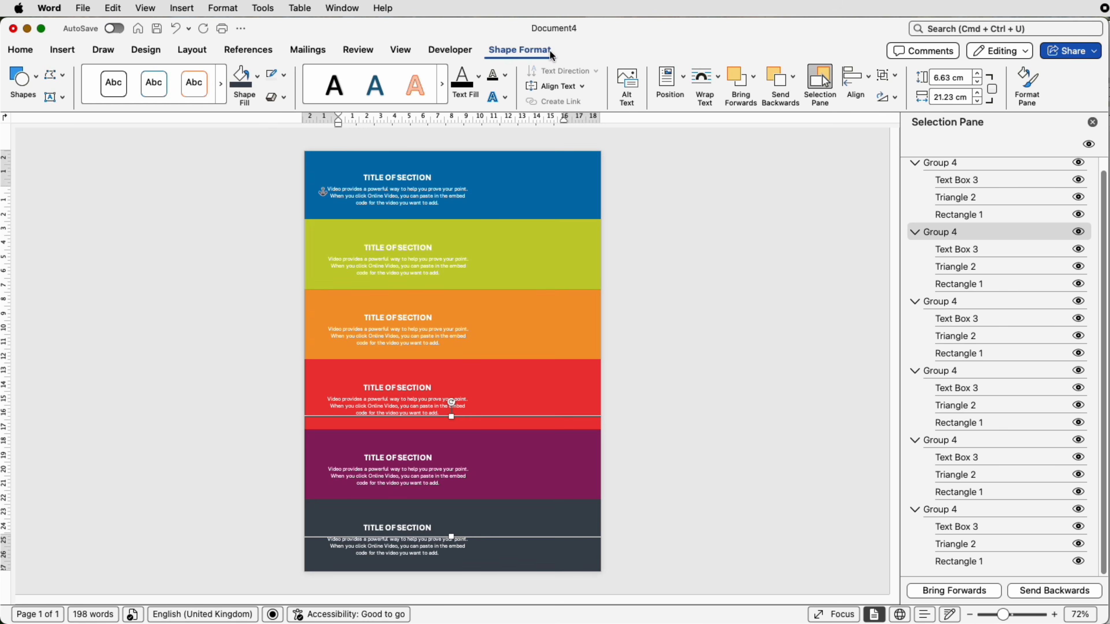
click(740, 83)
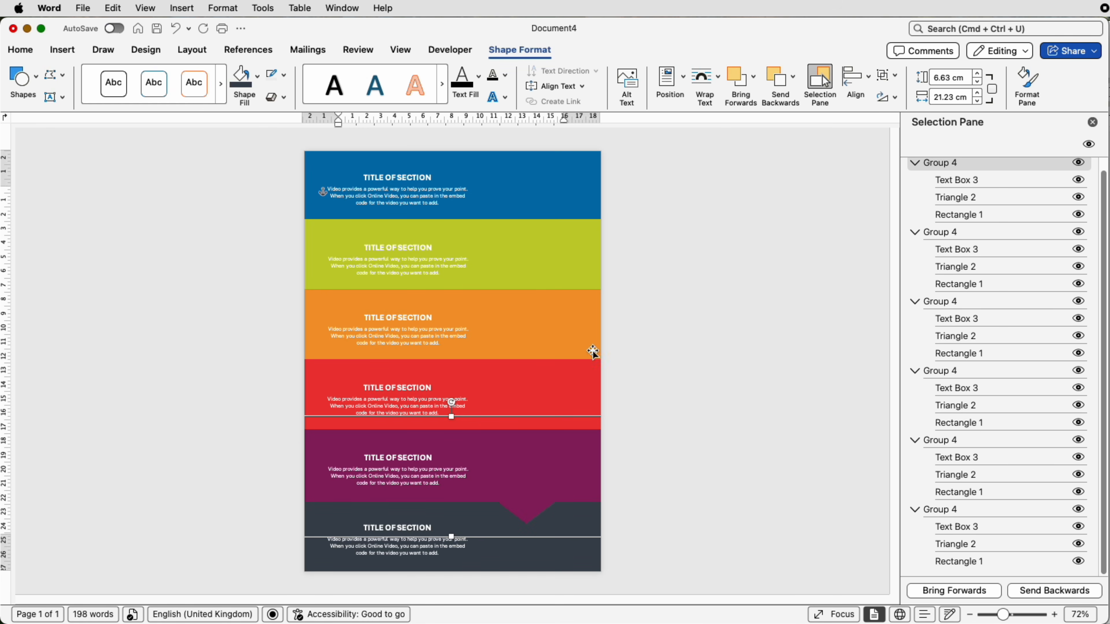
click(572, 393)
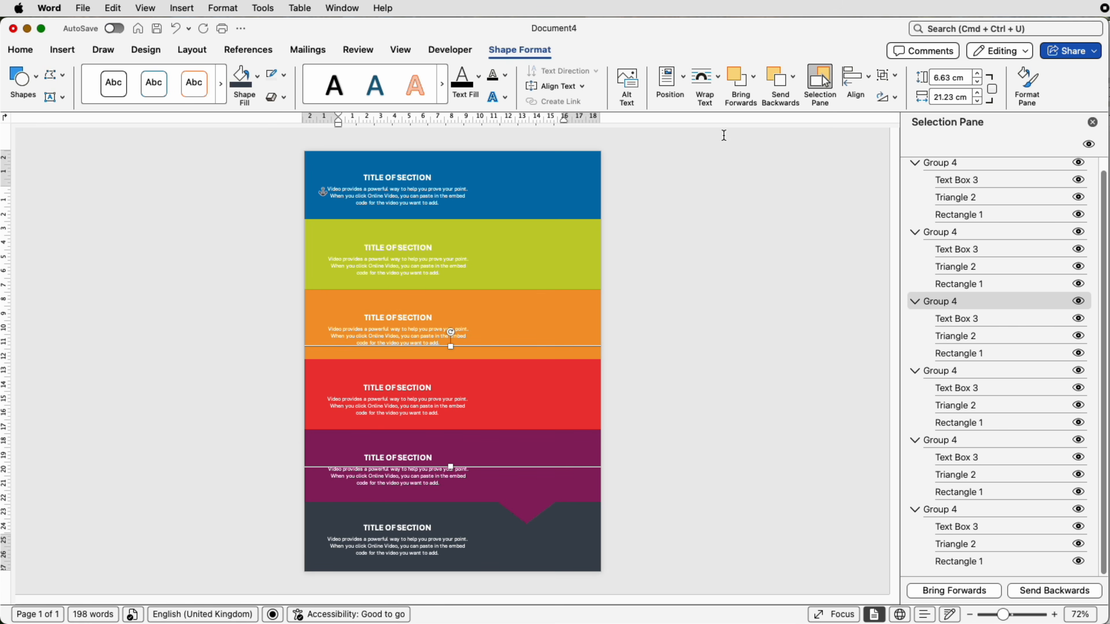
click(741, 94)
click(742, 94)
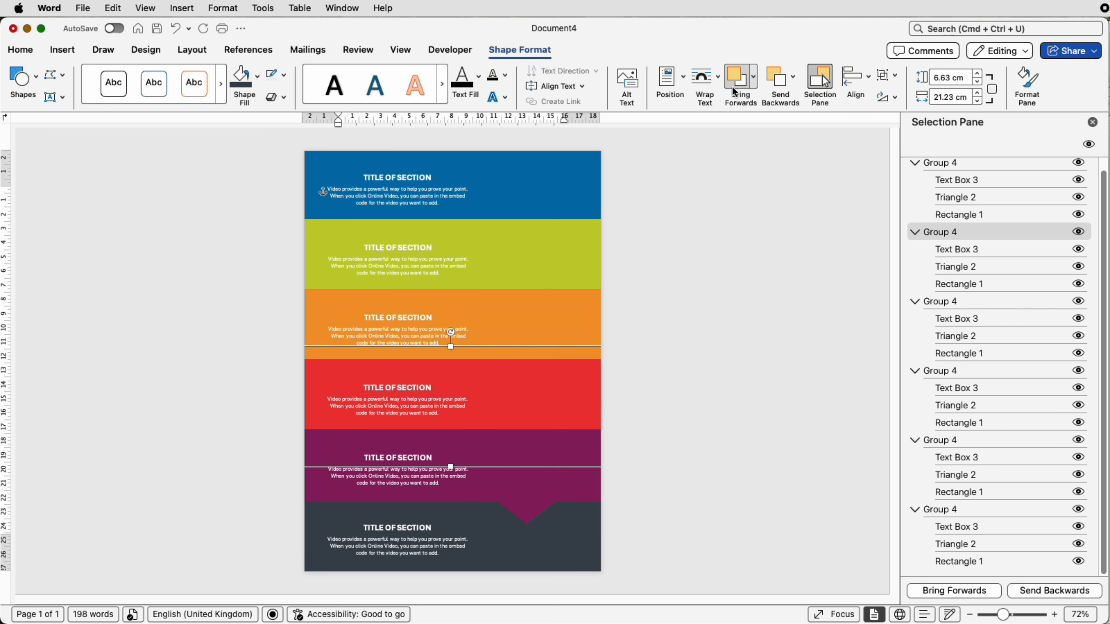
Step: Bring the orange, lime green and top blue band groups forward so their arrows overlap the bands beneath, and deselect
click(539, 315)
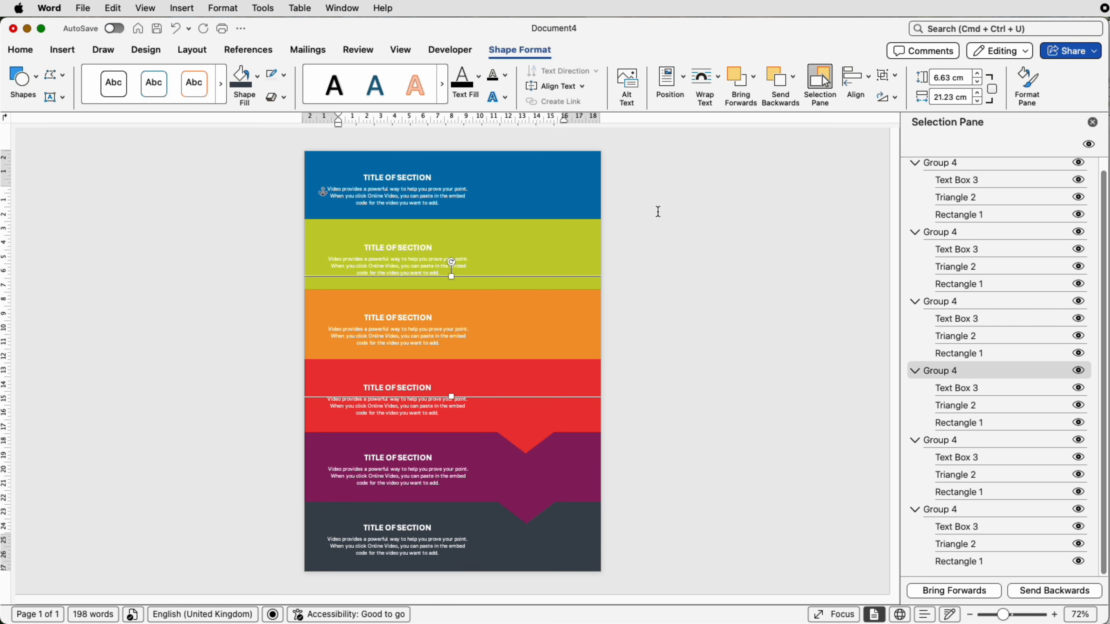
click(736, 88)
click(736, 88)
click(572, 177)
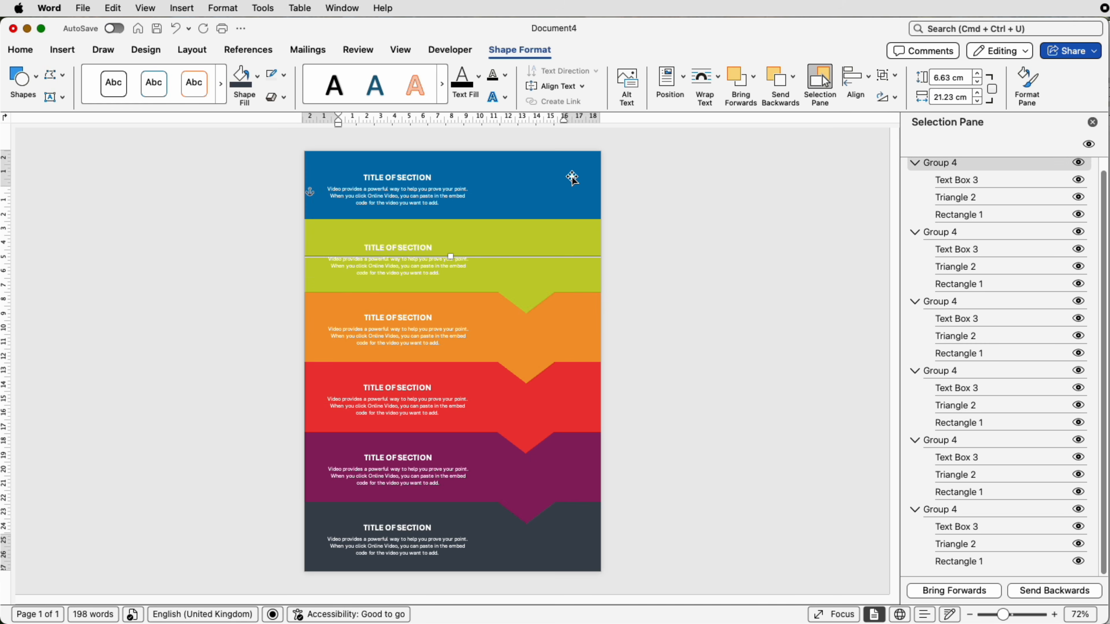
click(733, 83)
click(671, 240)
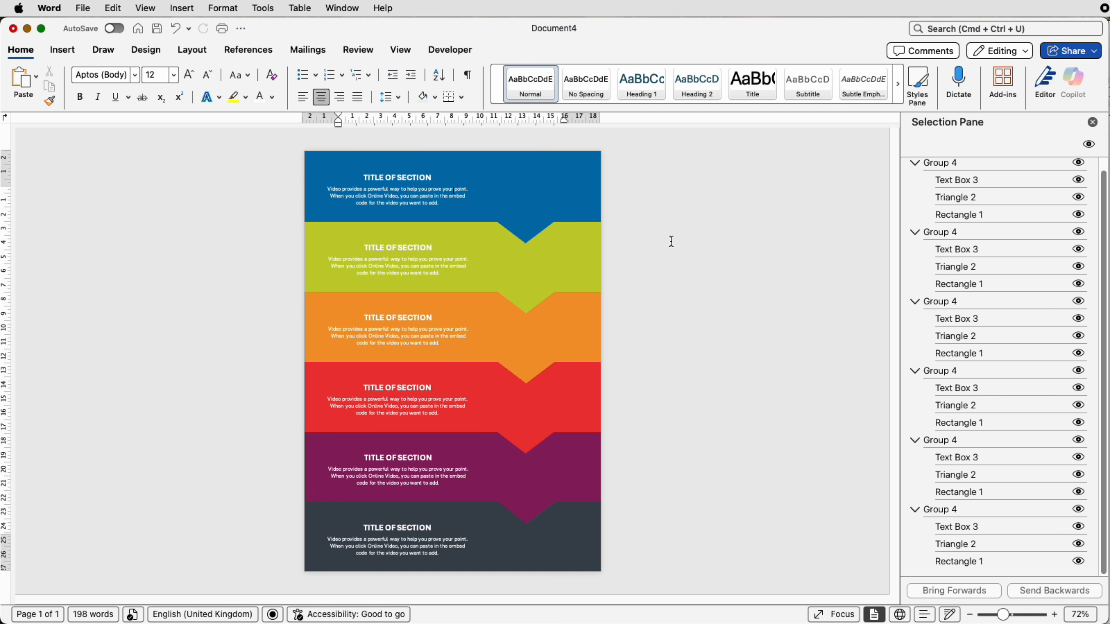
Step: Open the stock icon library, search it for science and clear the search
click(62, 50)
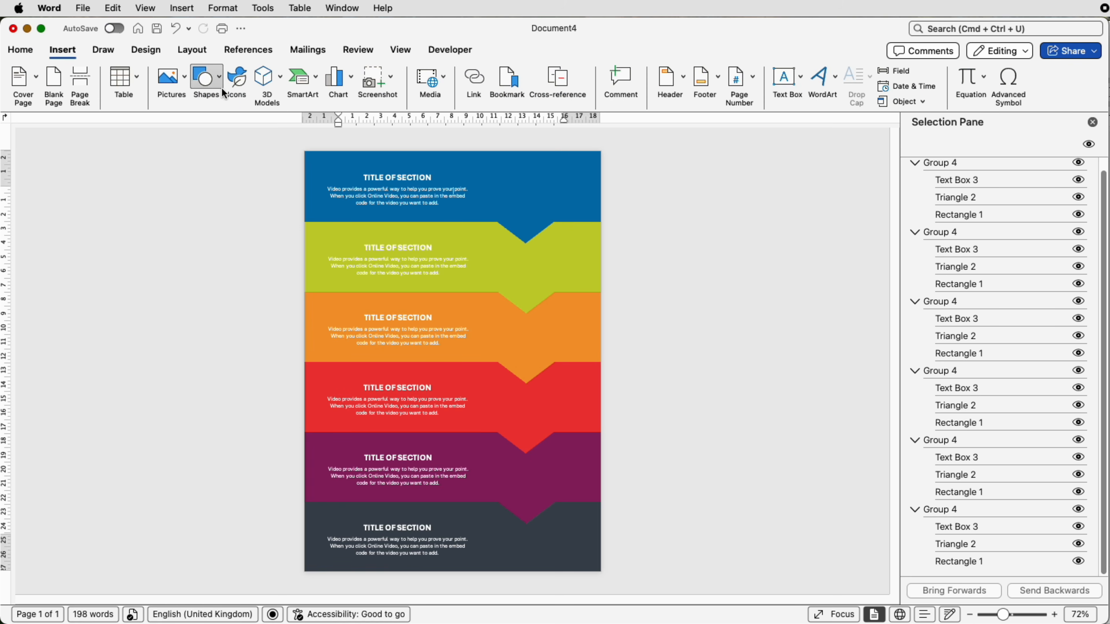
click(231, 89)
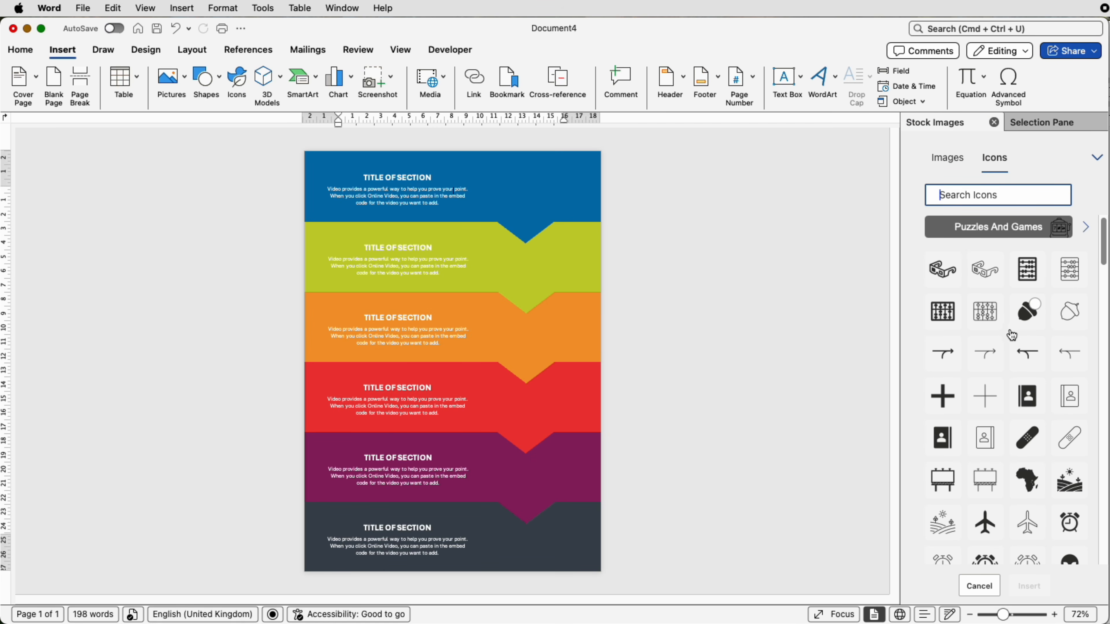
scroll(1004, 327, down, 1)
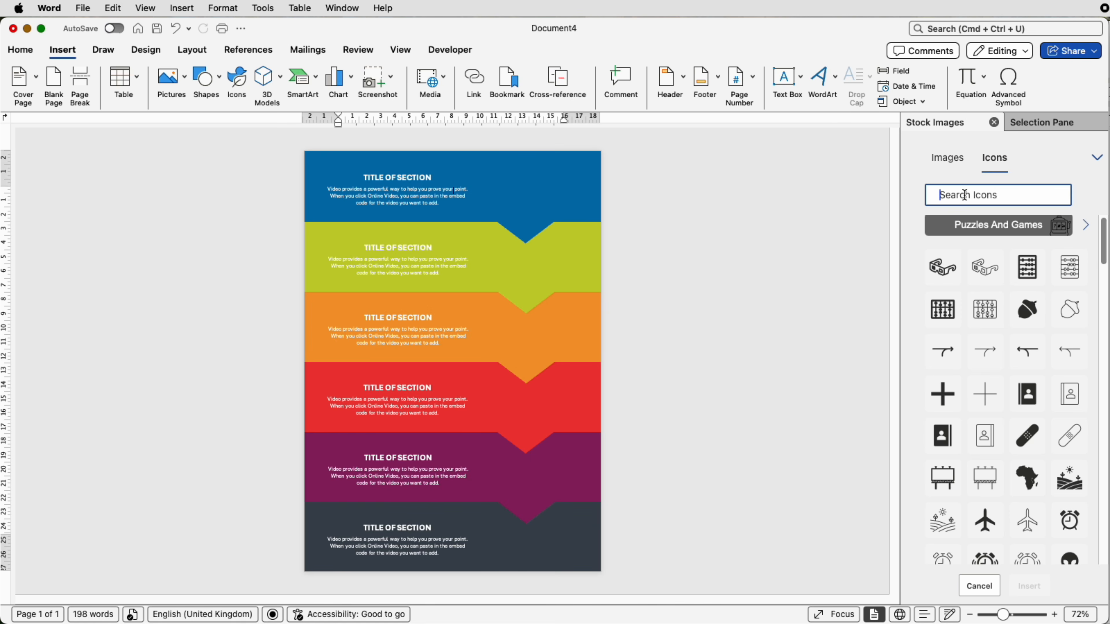
text(science)
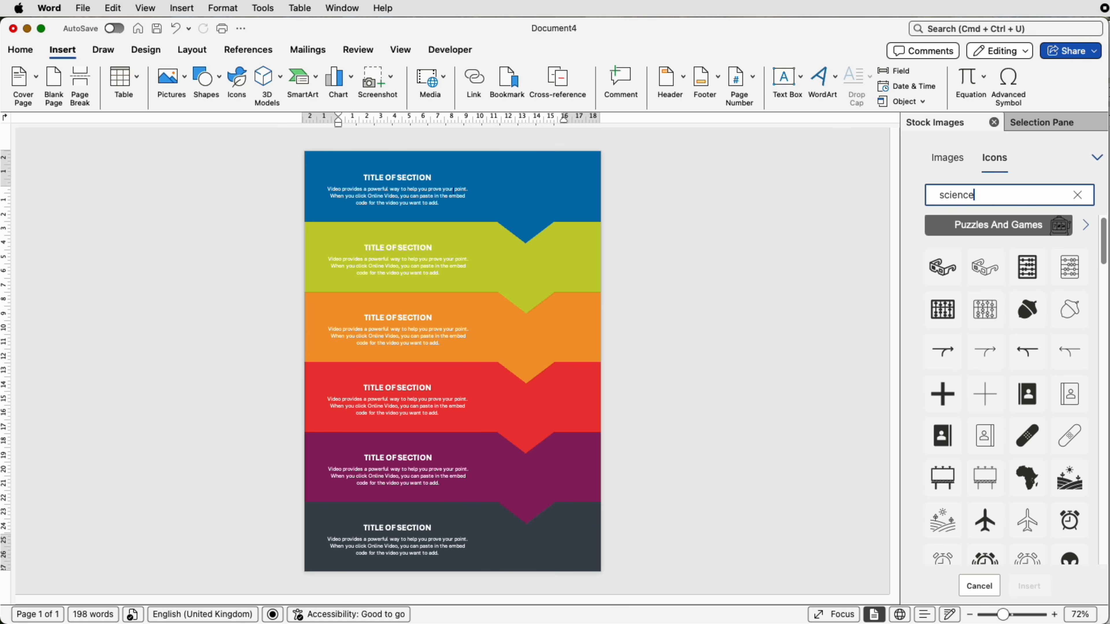
key(Return)
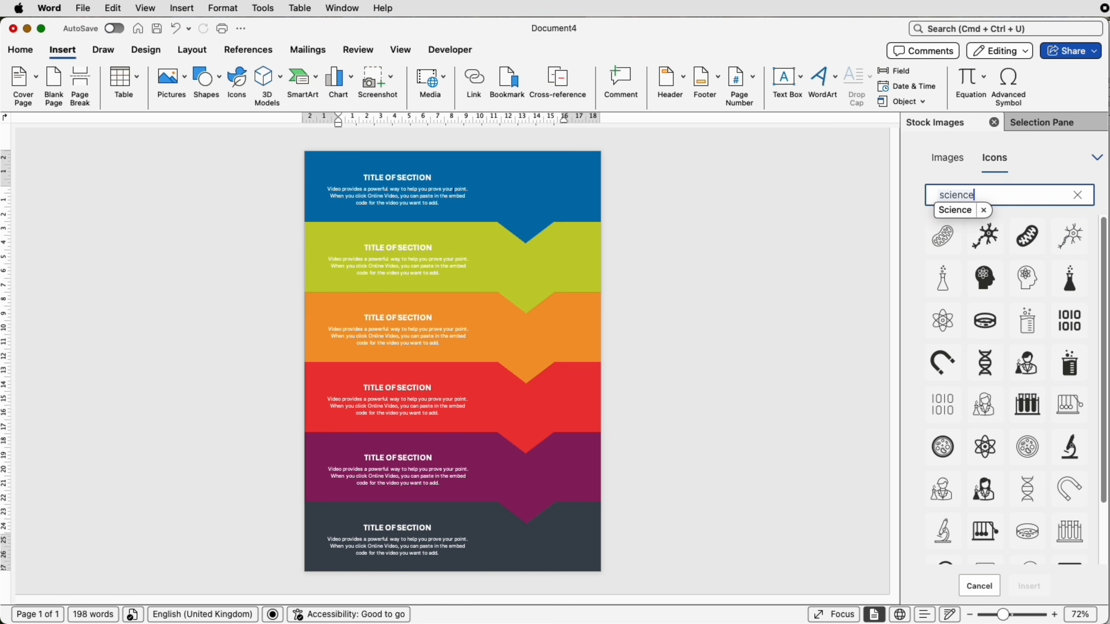
click(951, 194)
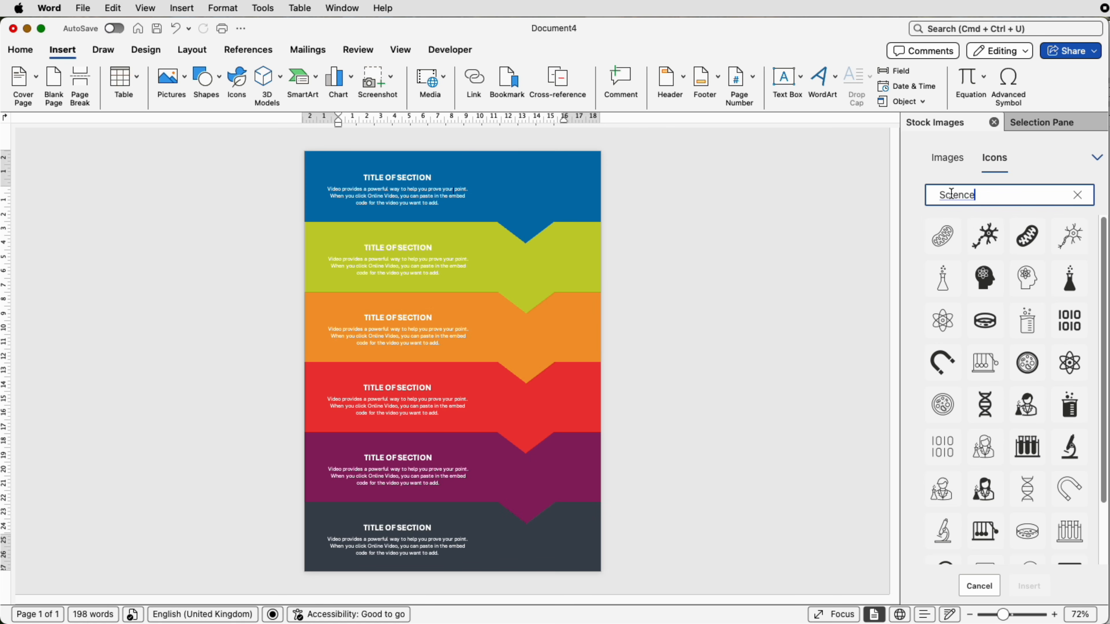
drag(980, 195, 930, 193)
key(BackSpace)
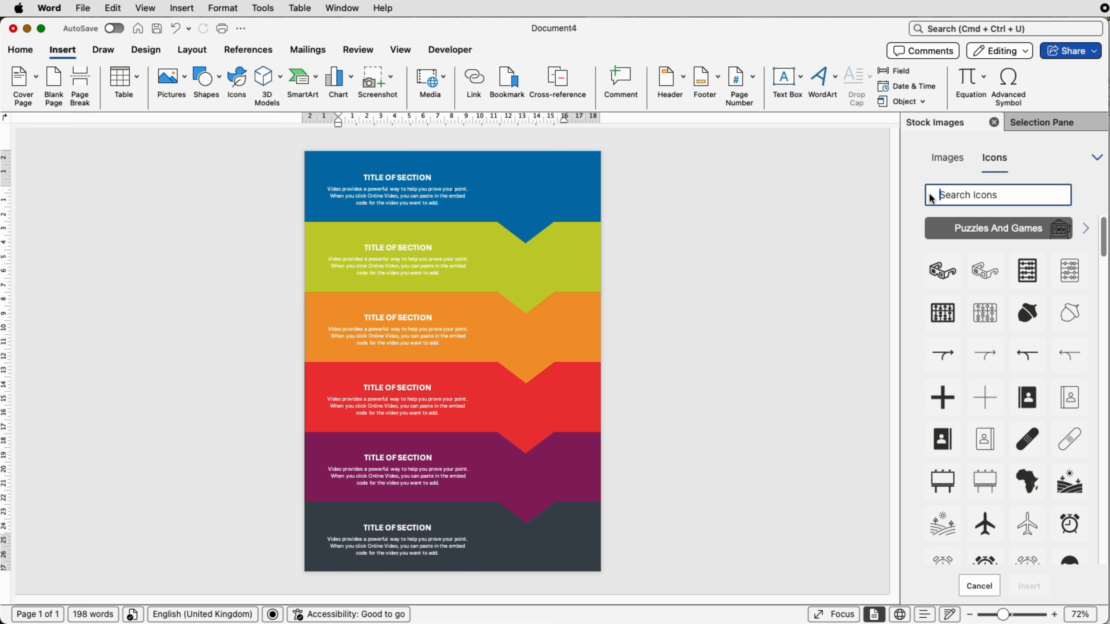
Step: Insert the solid horizontal abacus stock icon and set its text wrapping to In Front of Text
click(951, 306)
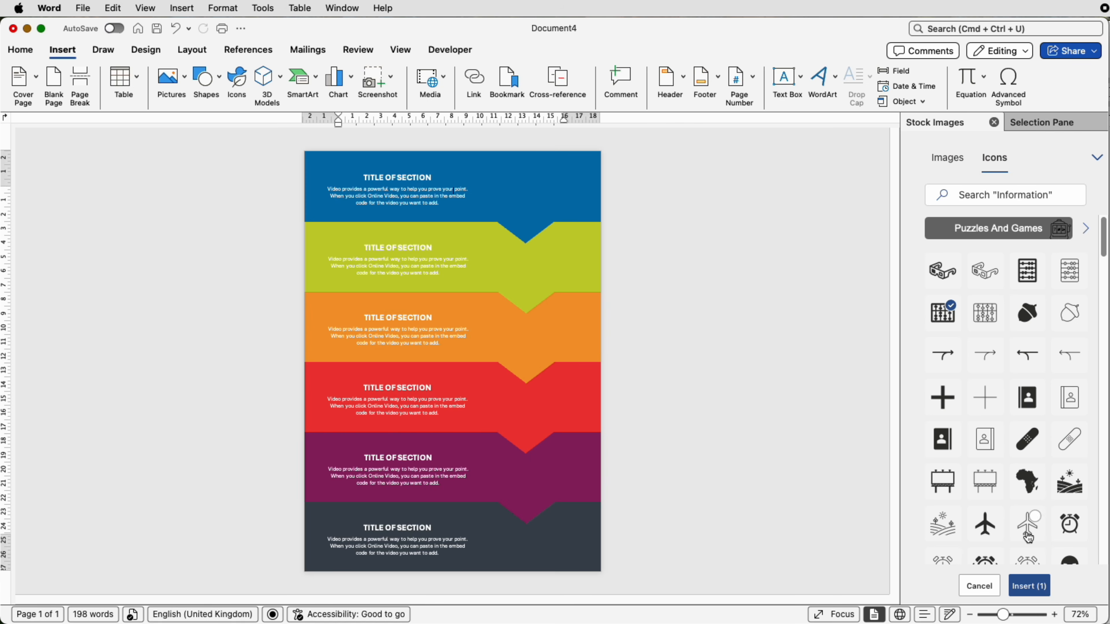
click(1030, 587)
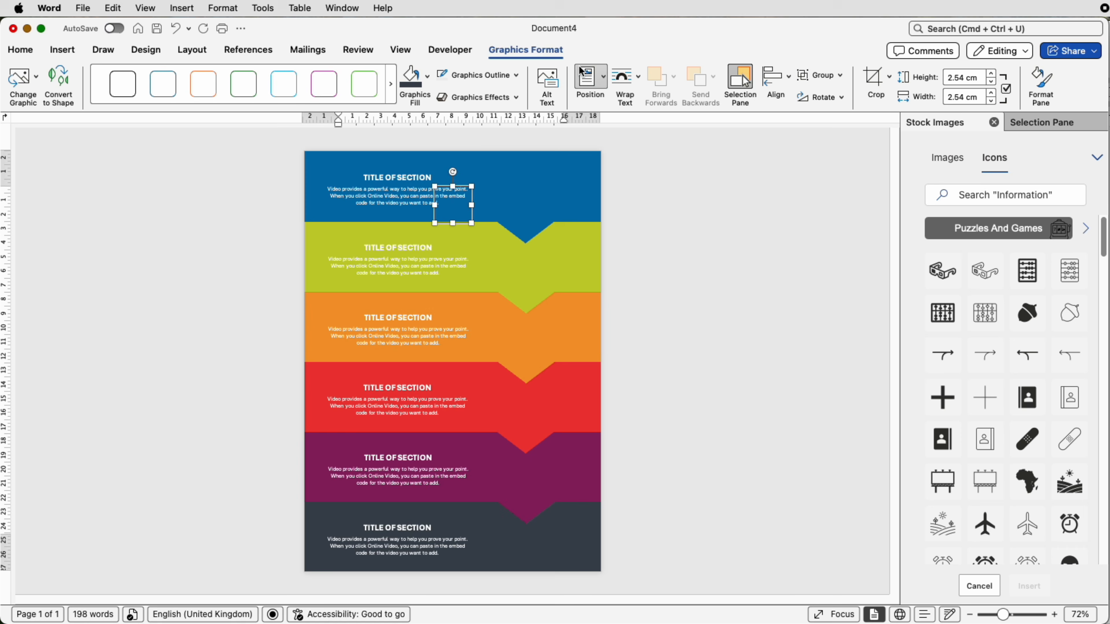
click(637, 82)
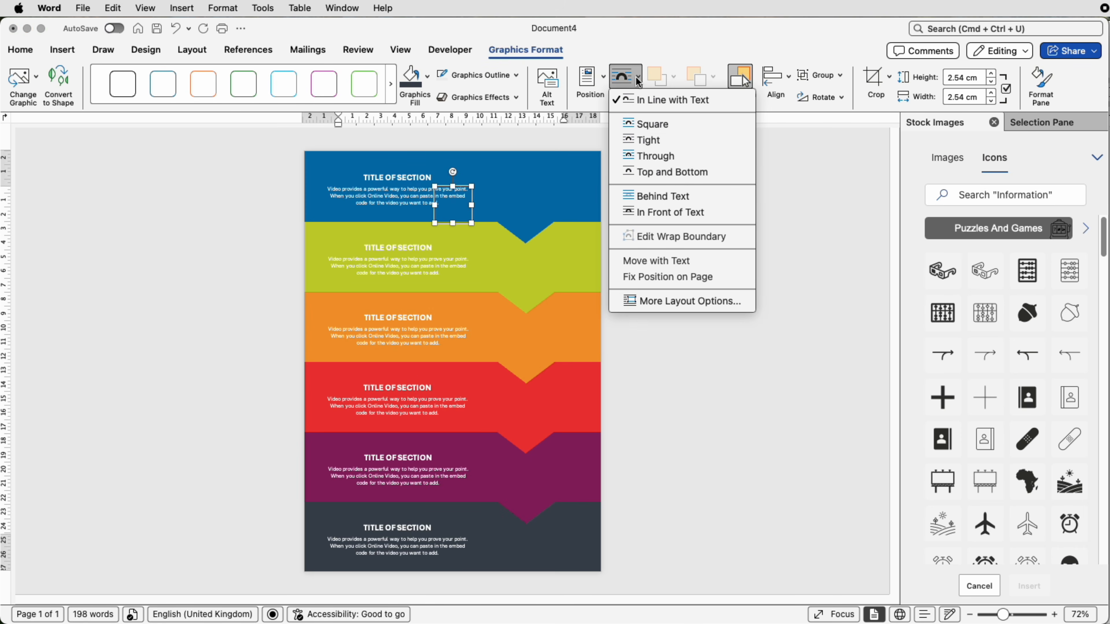
click(643, 213)
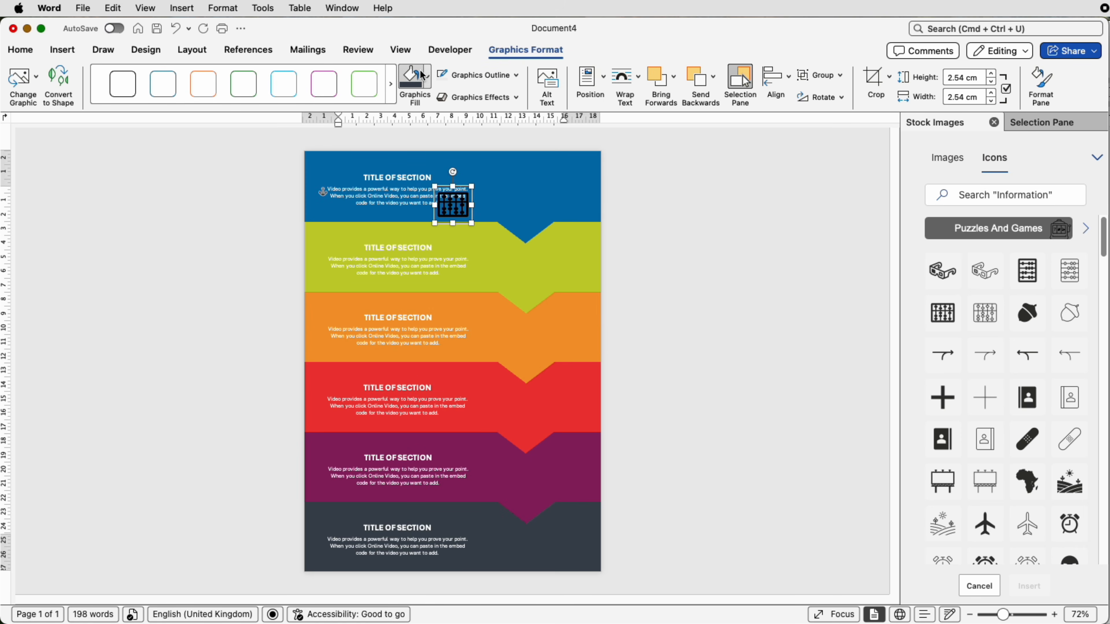
Step: Fill the abacus icon with white and undo the accidental move of the top blue band group
click(427, 86)
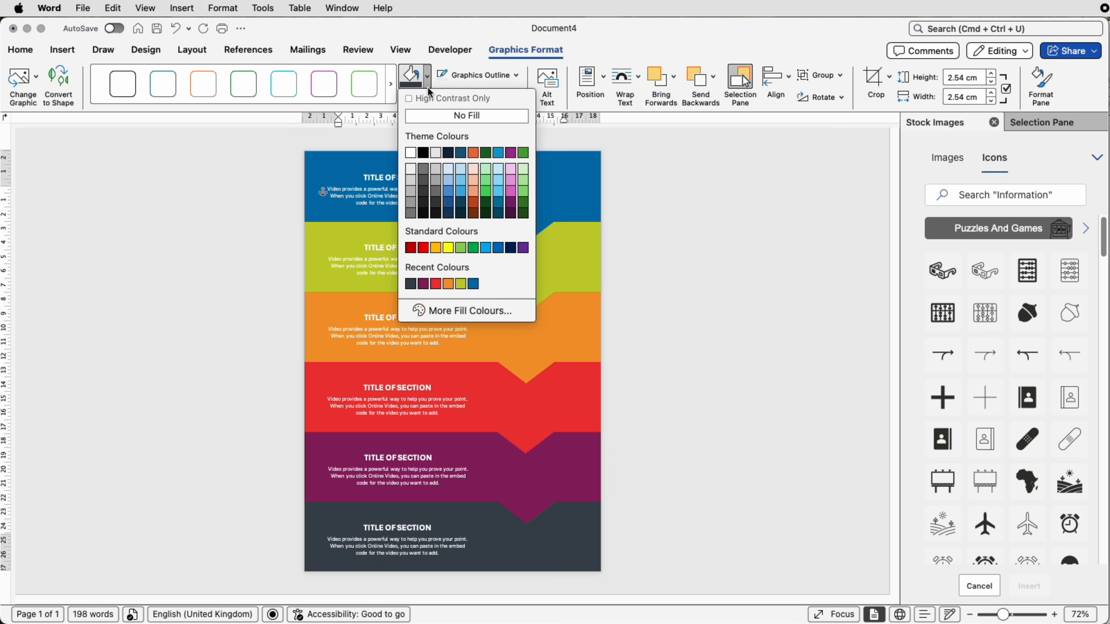
click(422, 153)
drag(418, 164, 480, 199)
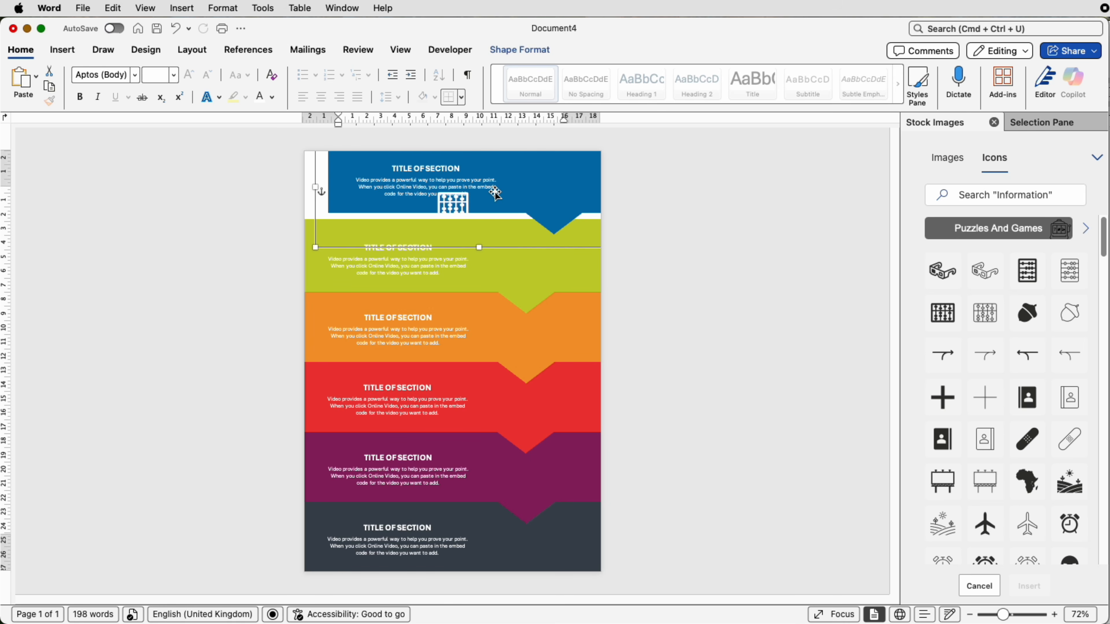
key(super+z)
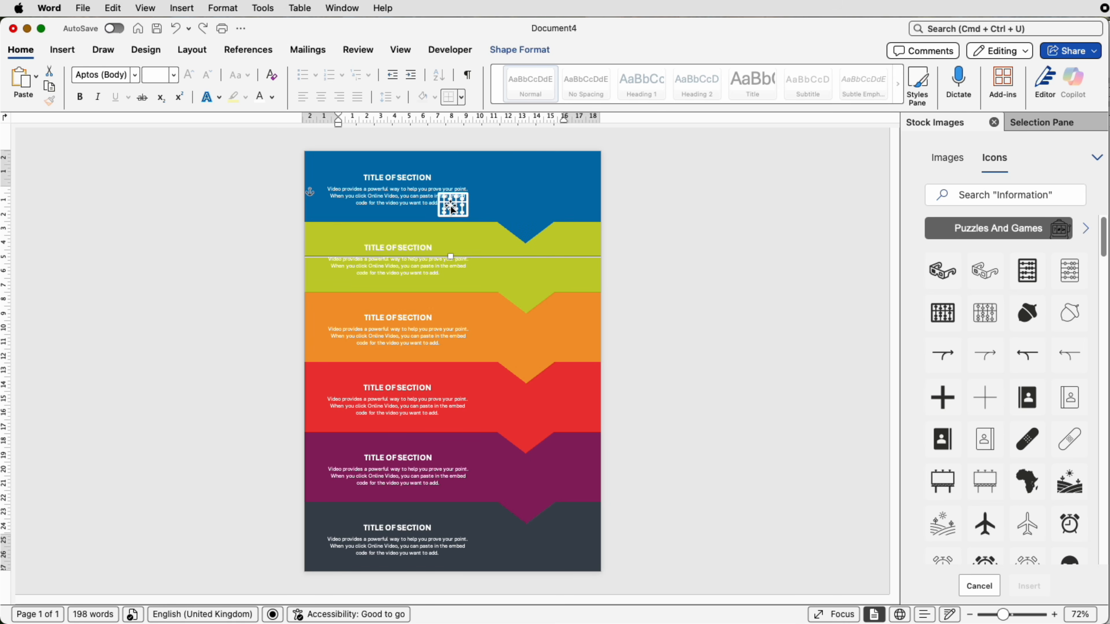
Step: Move the abacus icon in line with the blue band's arrow and nudge it up into the band above the arrow
click(454, 205)
drag(459, 205, 530, 220)
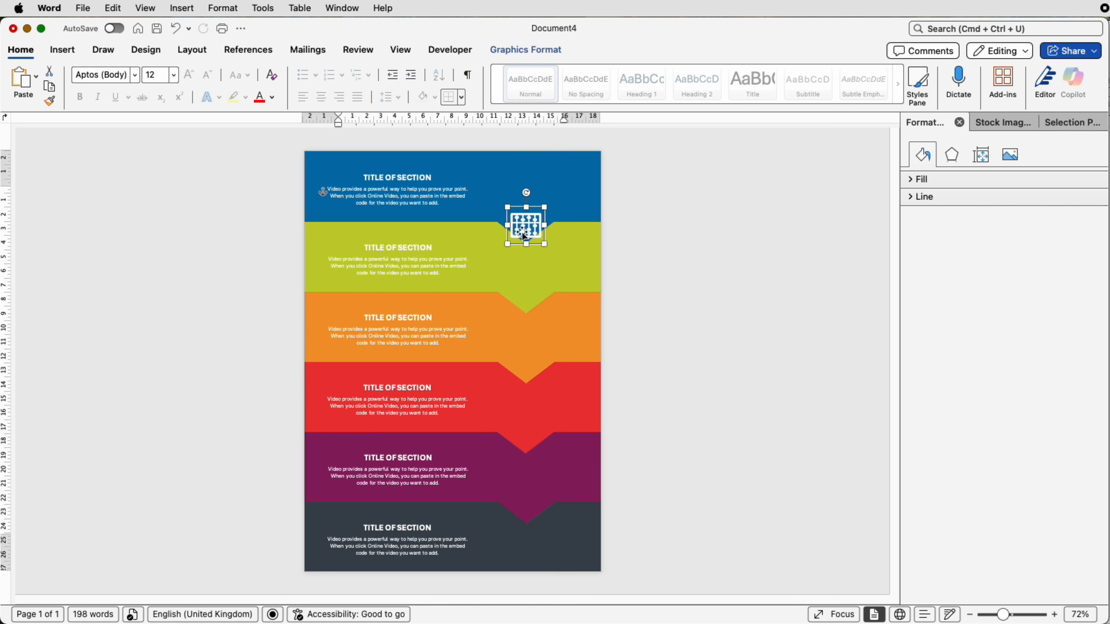
key(super+z)
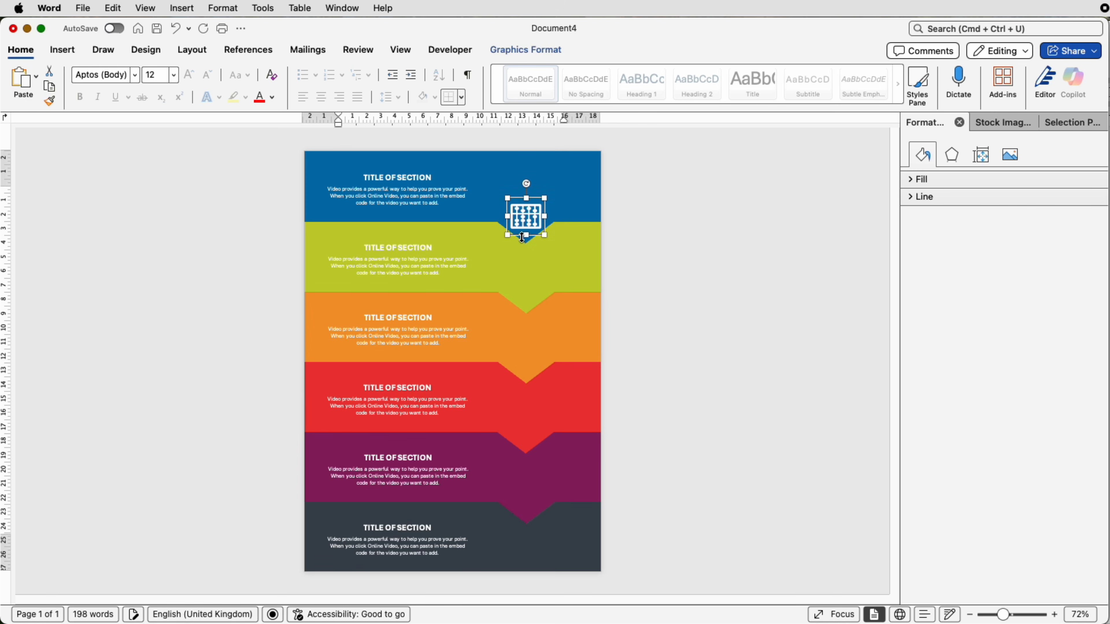
key(Up)
key(Up)
key(Up)
key(Up)
key(Up)
key(Up)
key(Up)
key(Up)
key(Up)
key(Up)
key(Up)
key(Up)
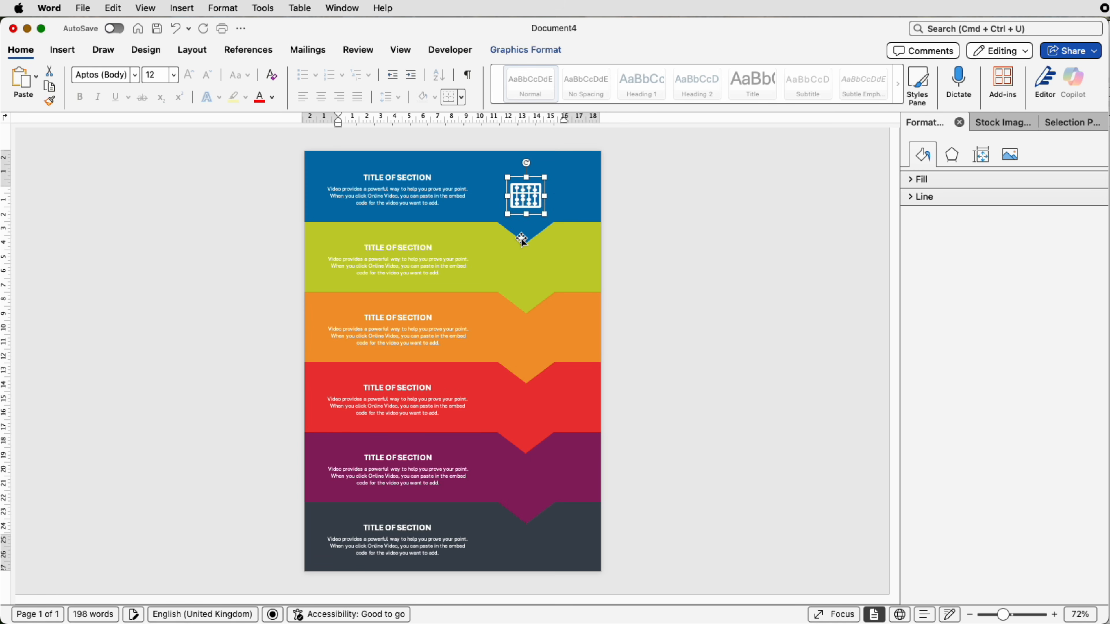
key(Up)
key(Up)
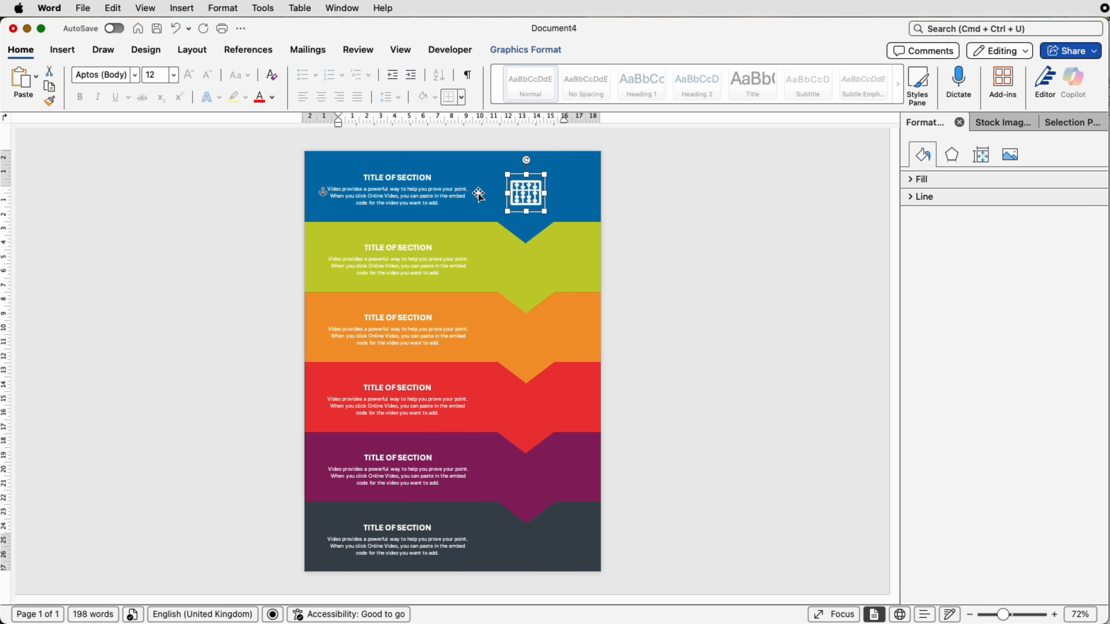
key(Up)
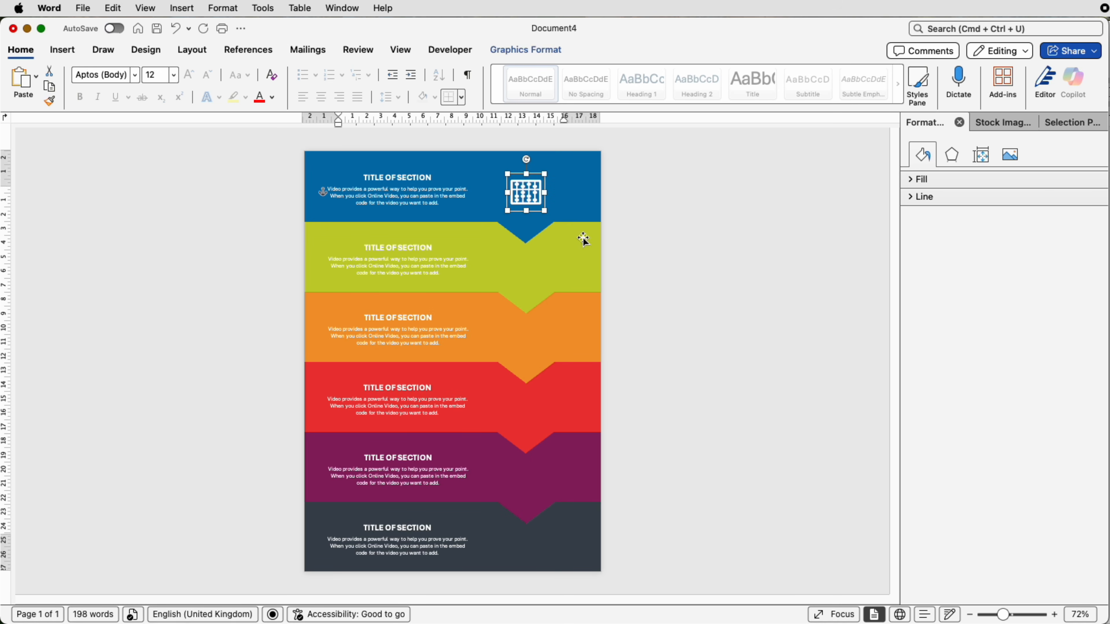
Step: Add white atom, bar chart, beaker, blueprint and hierarchy stock icons and position one on each remaining band in line with the arrows
click(1012, 124)
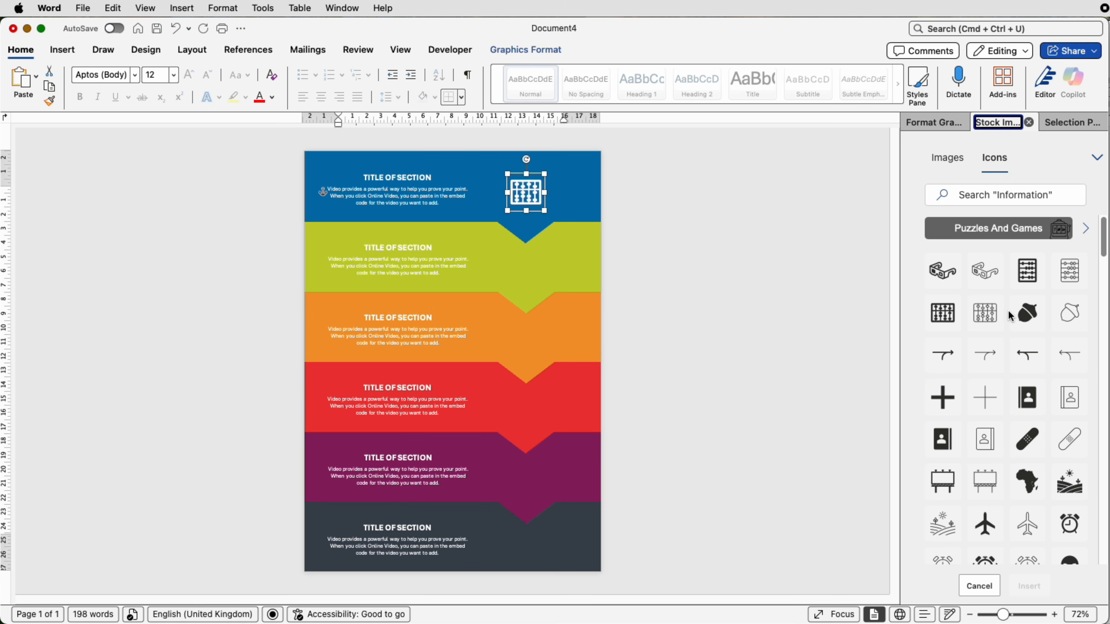
scroll(1011, 315, down, 3)
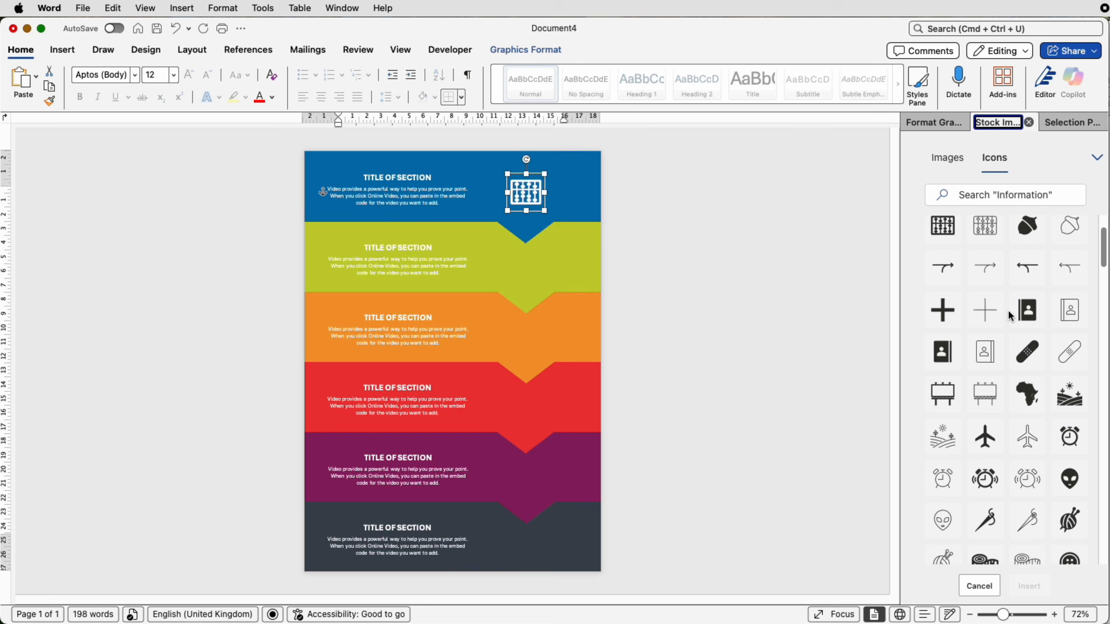
scroll(1007, 310, down, 10)
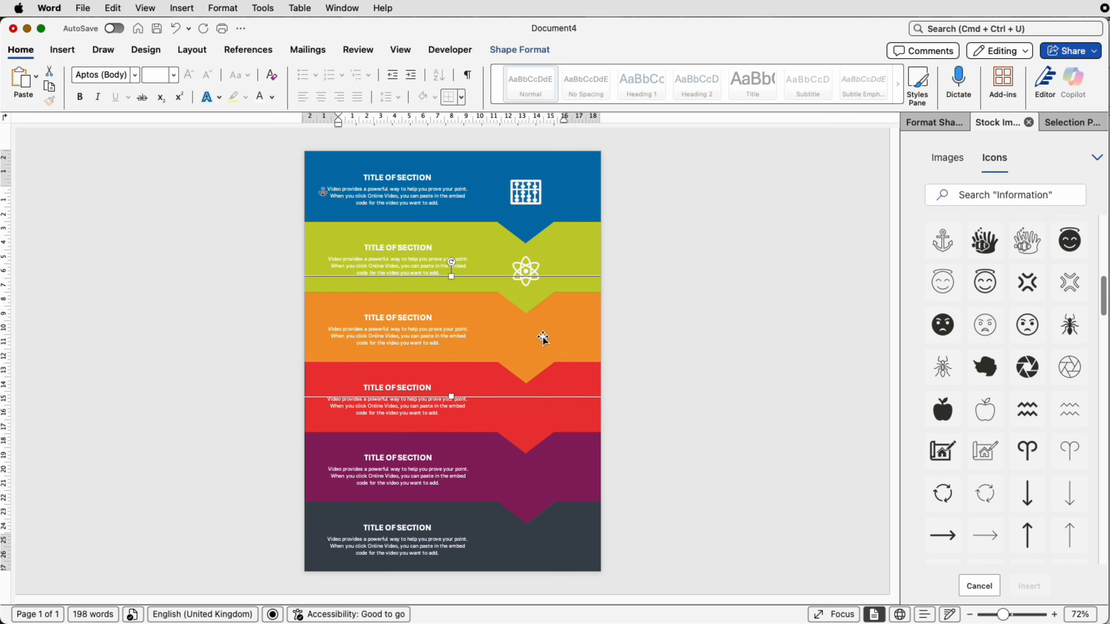
drag(540, 340, 529, 345)
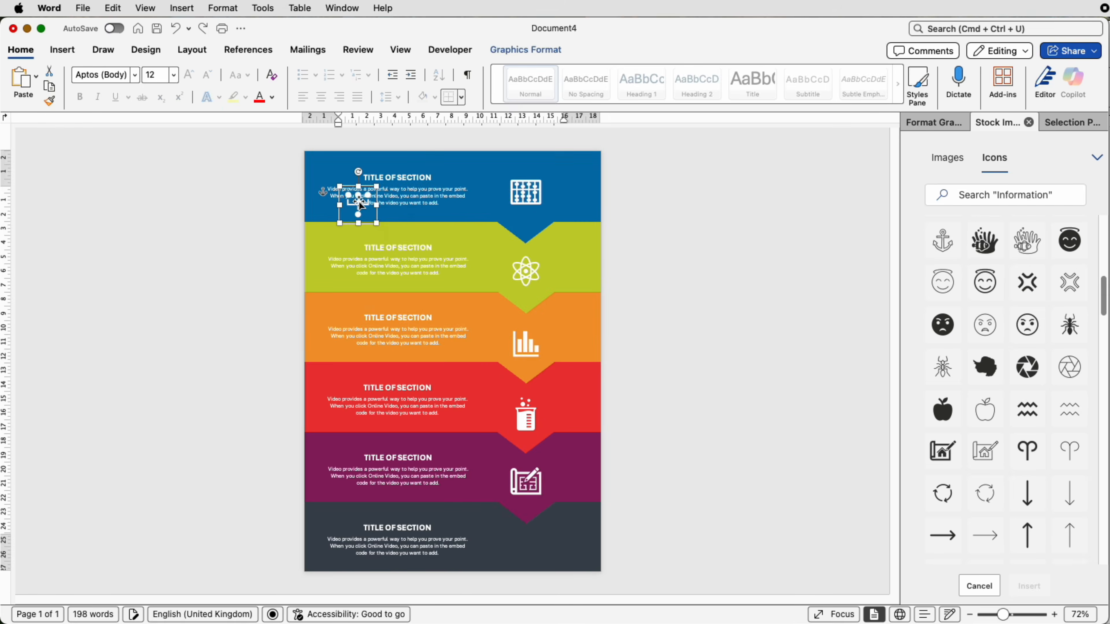
drag(362, 208, 529, 547)
click(605, 534)
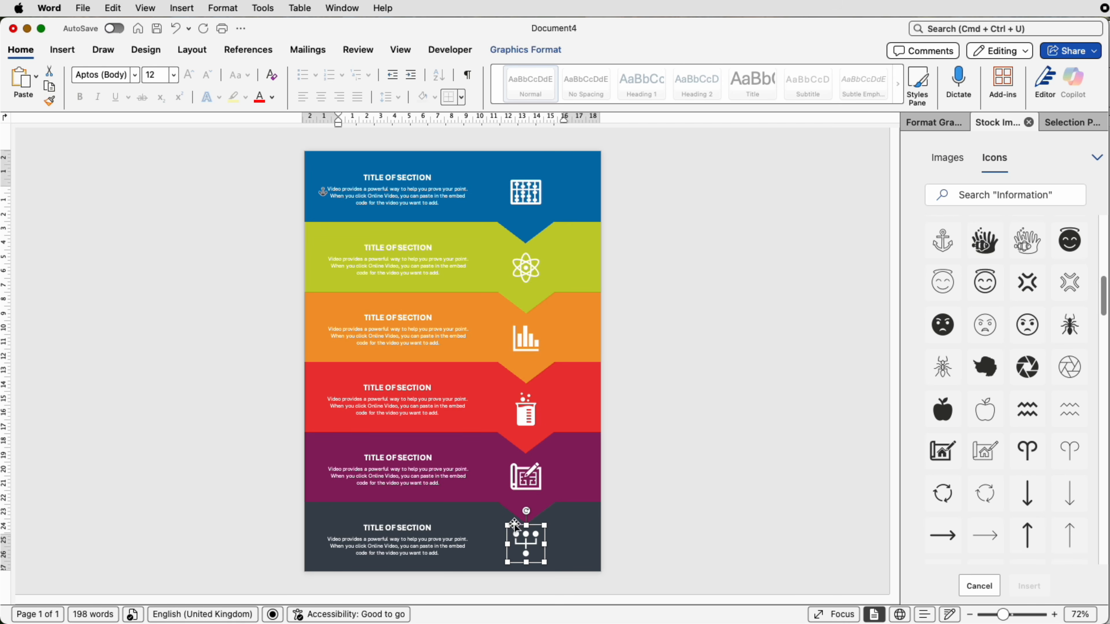
Step: Try to select the blueprint icon on the purple band together with the hierarchy icon on the bottom band
shift+click(526, 478)
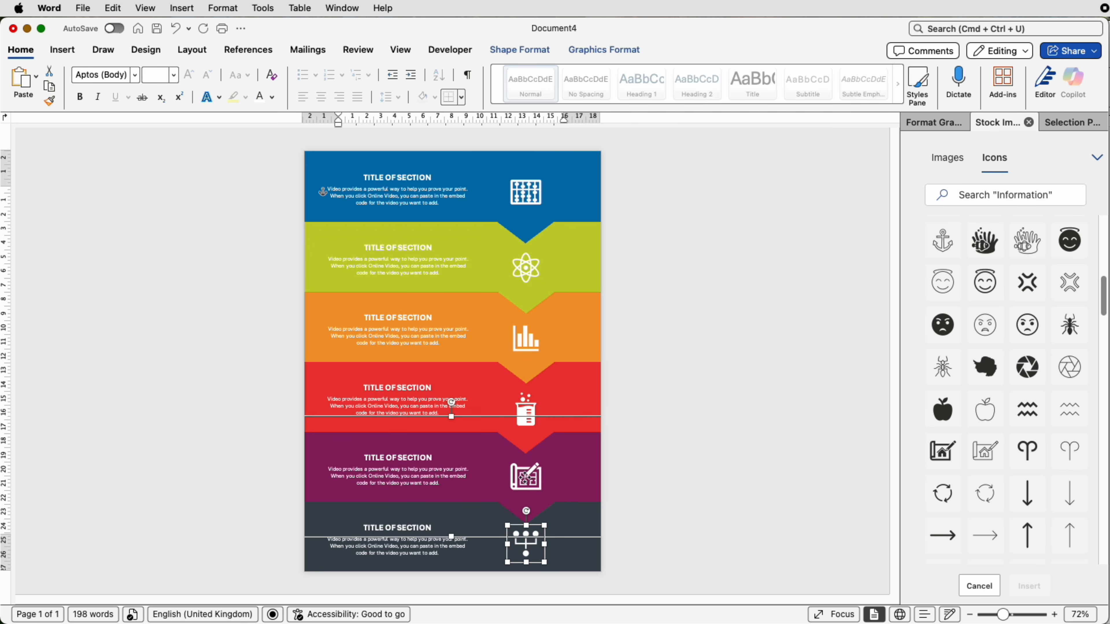
shift+click(525, 478)
shift+click(524, 478)
shift+click(524, 478)
shift+click(525, 479)
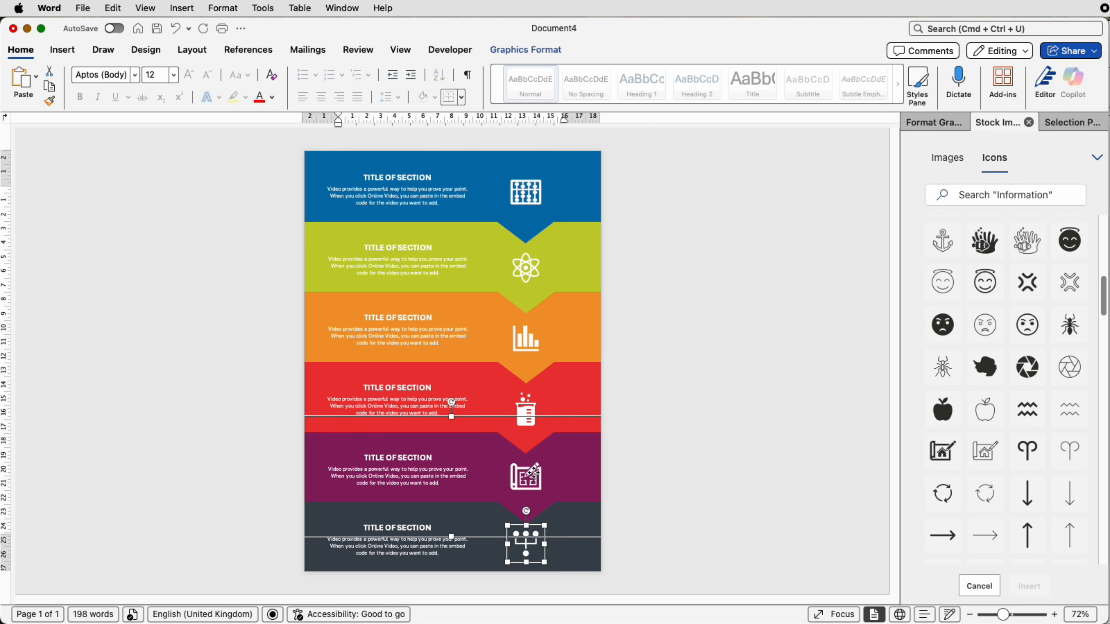
shift+click(526, 479)
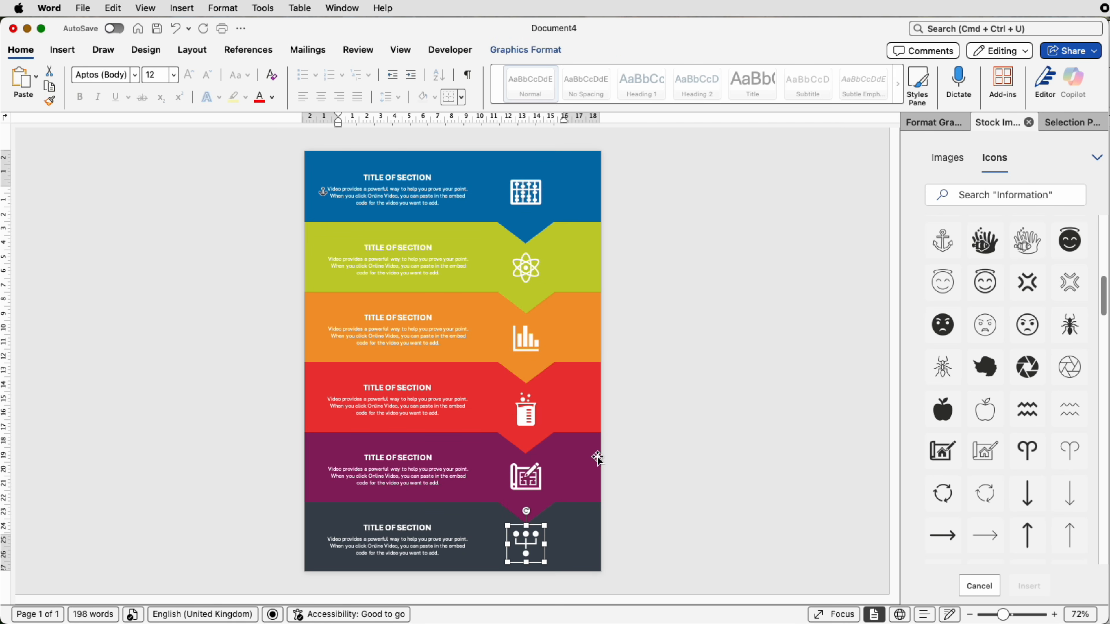
Step: Select all six icons, Graphic 5 through Graphic 15, and align them to the centre of one another
click(542, 54)
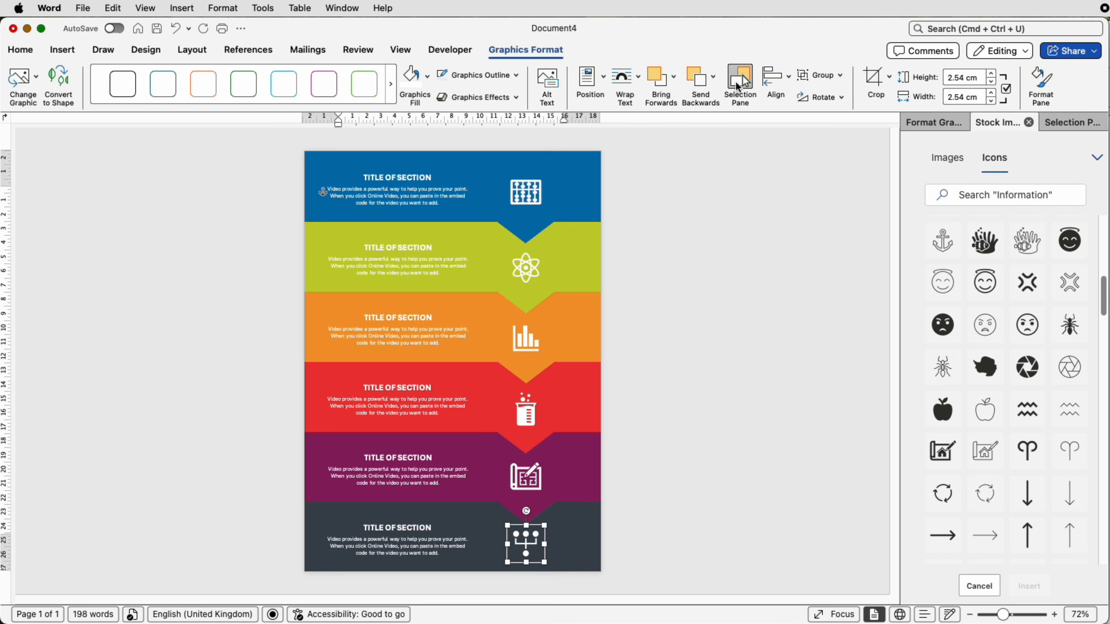
click(738, 86)
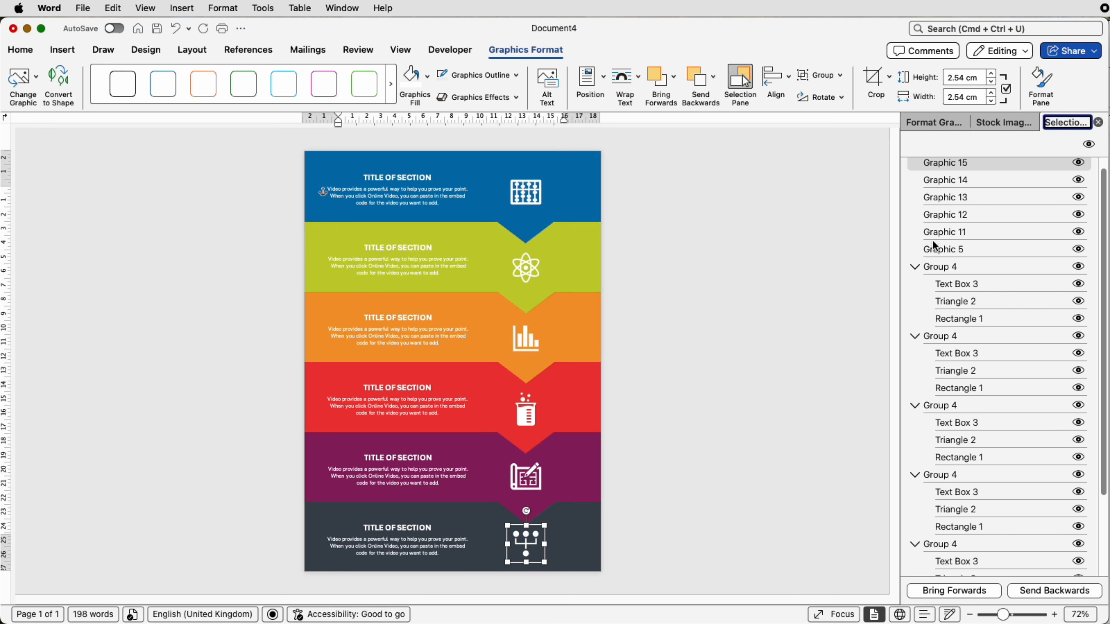
click(933, 163)
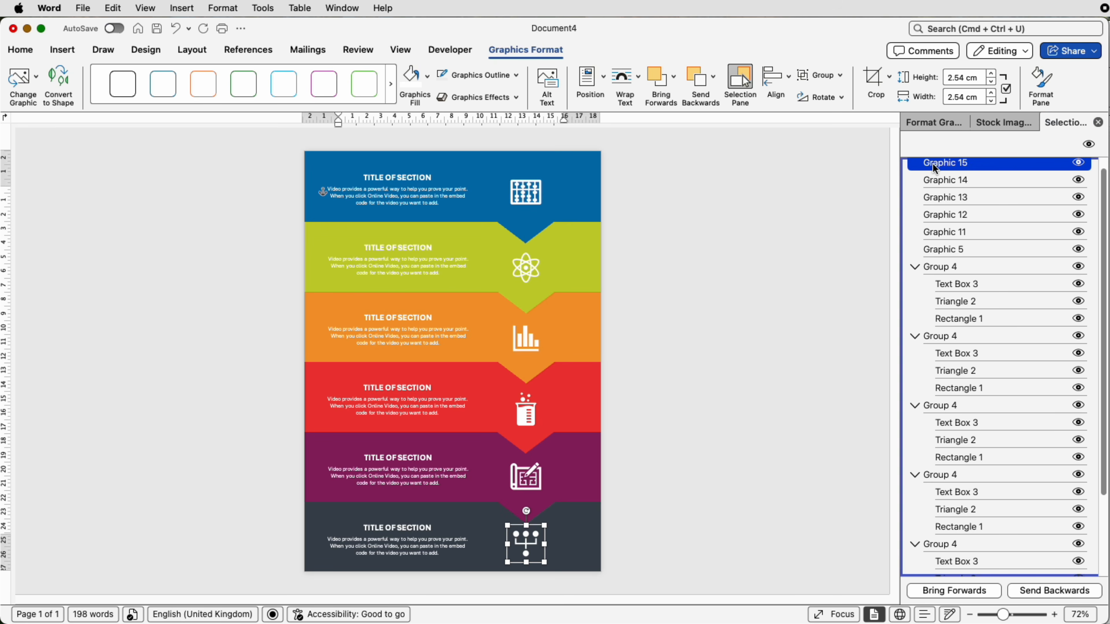
shift+click(940, 250)
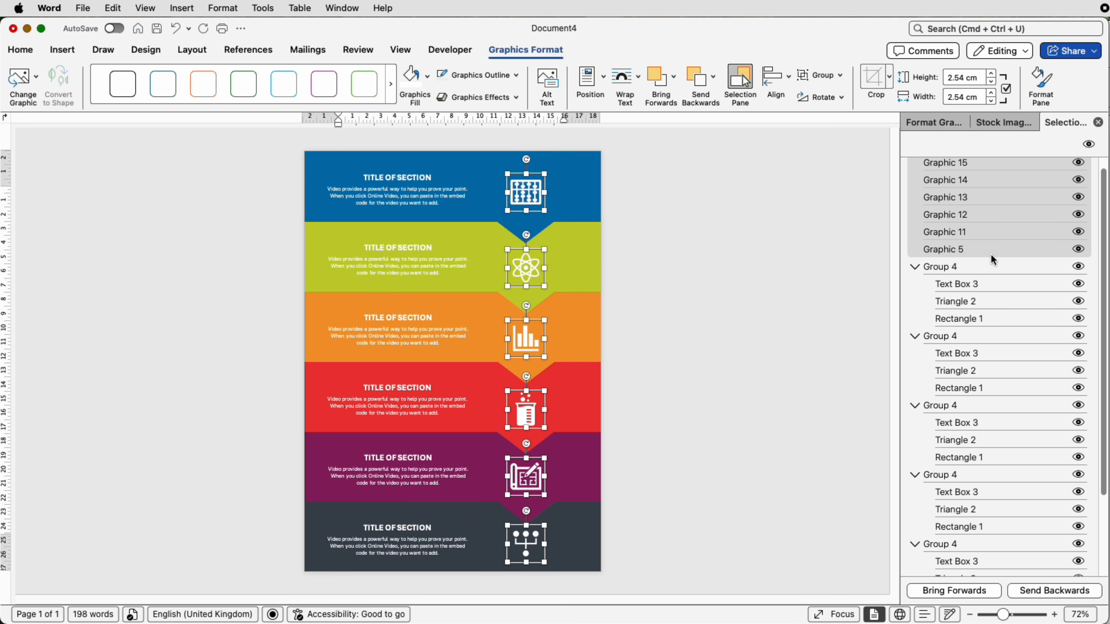
click(787, 79)
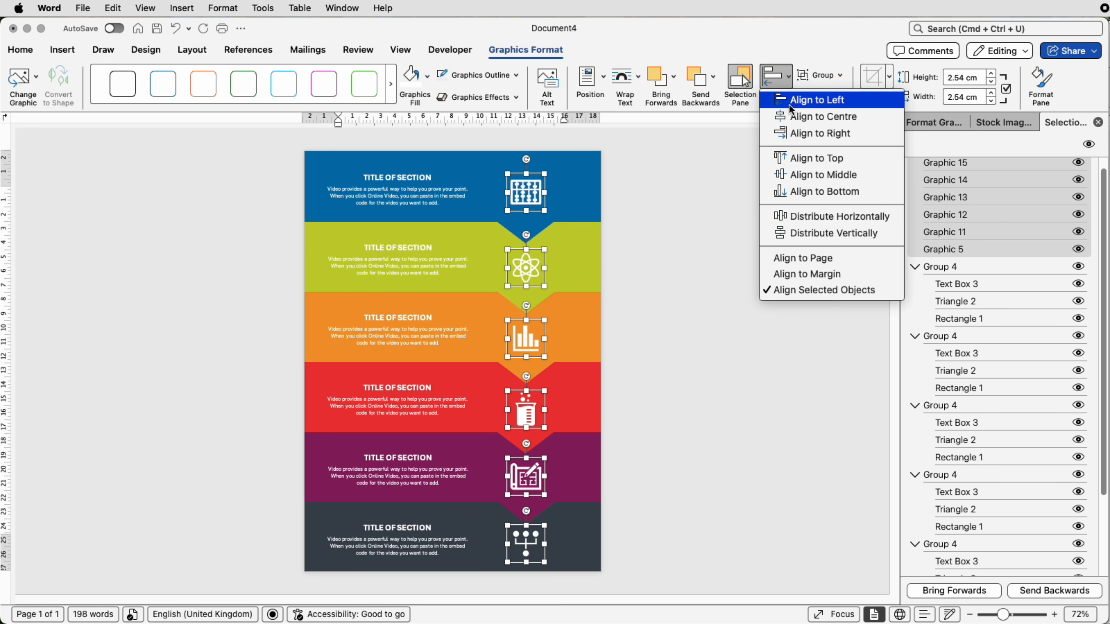
click(817, 116)
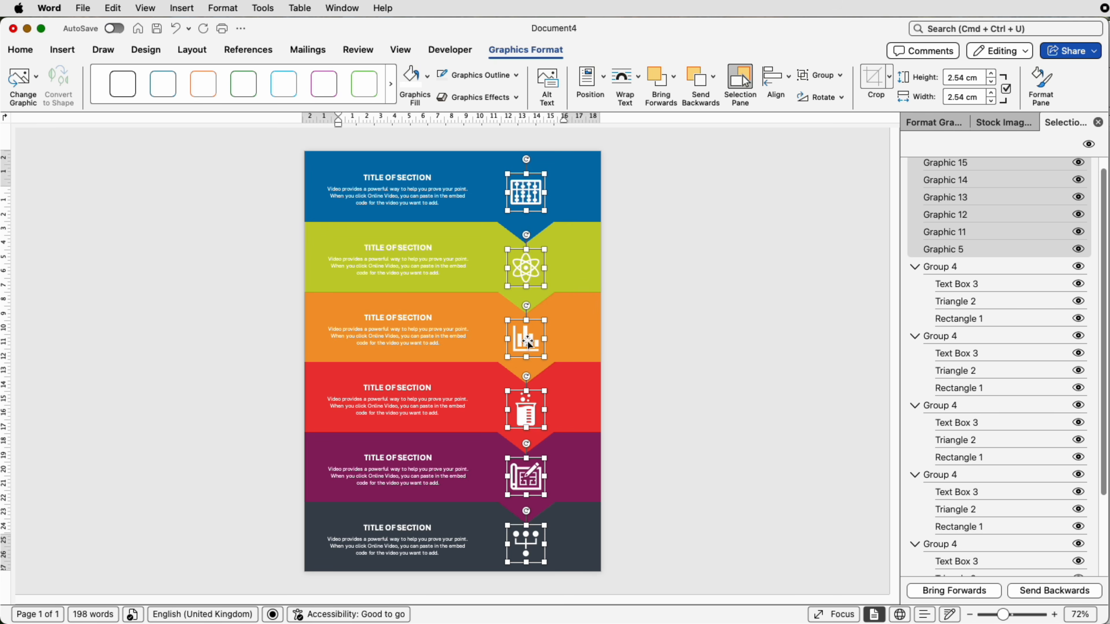
click(705, 465)
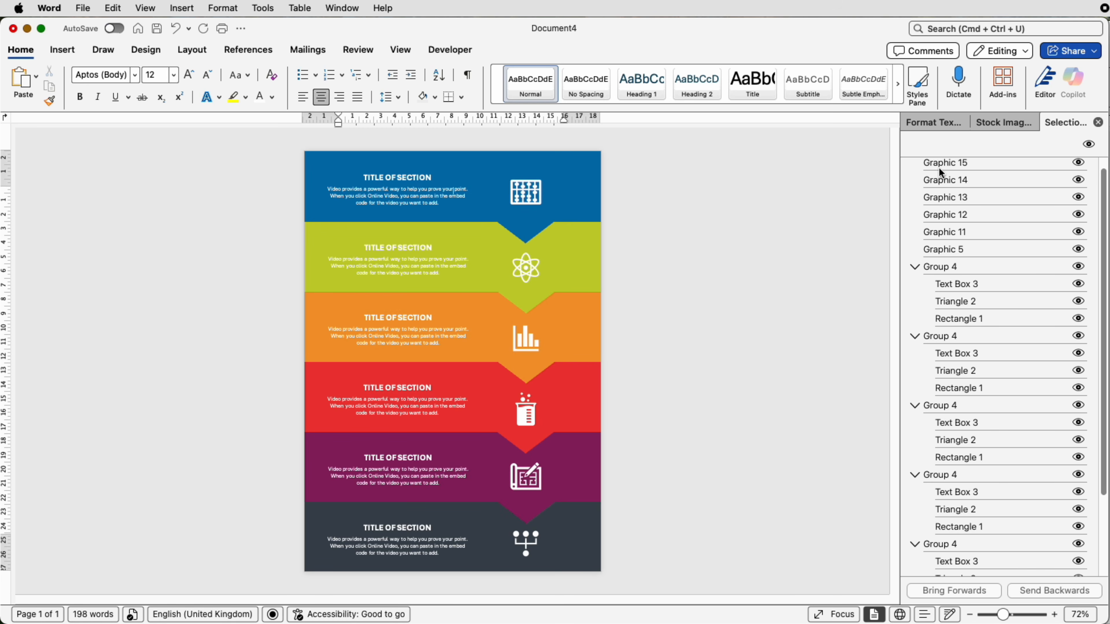
Step: Group all the icons and coloured bands into one object, and move it right and back to fill the page width
scroll(939, 167, up, 1)
click(937, 175)
scroll(960, 374, down, 5)
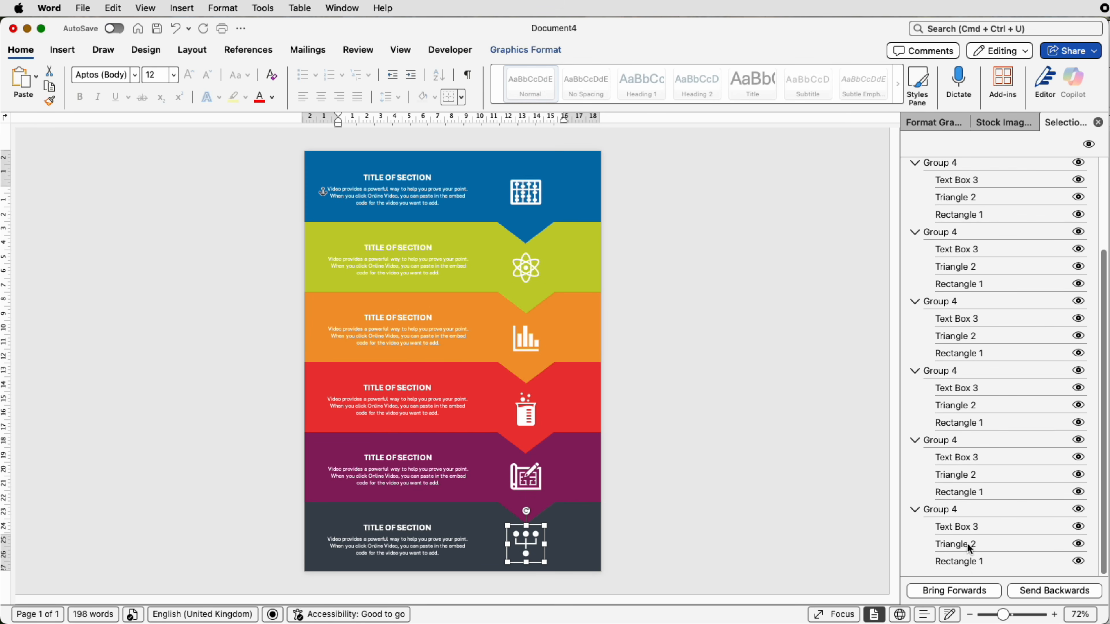
key(super+a)
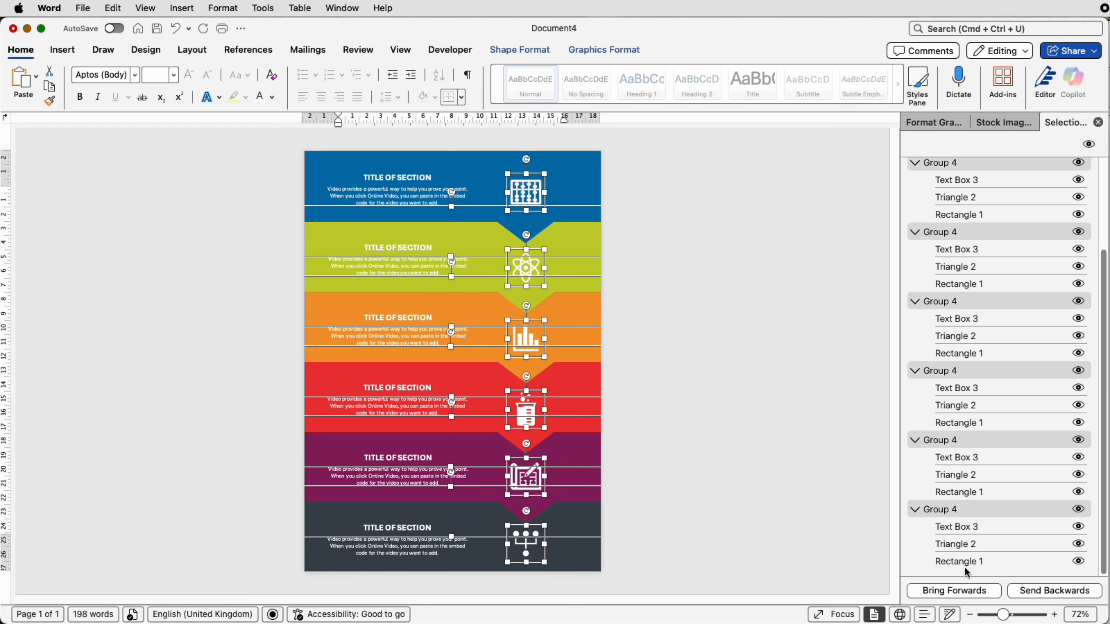
click(593, 49)
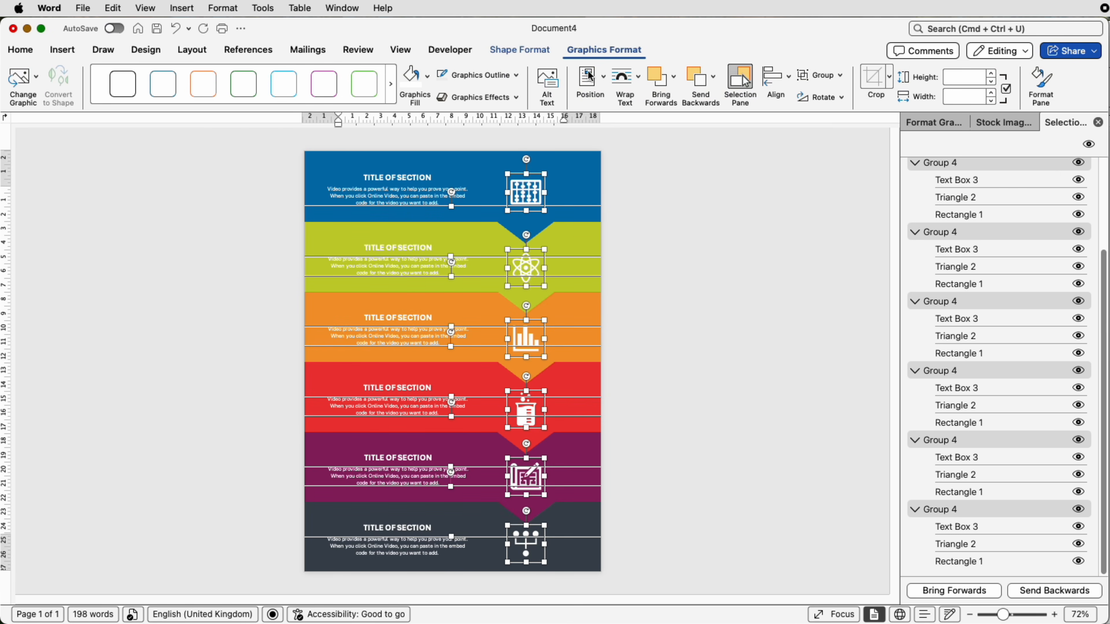
click(820, 75)
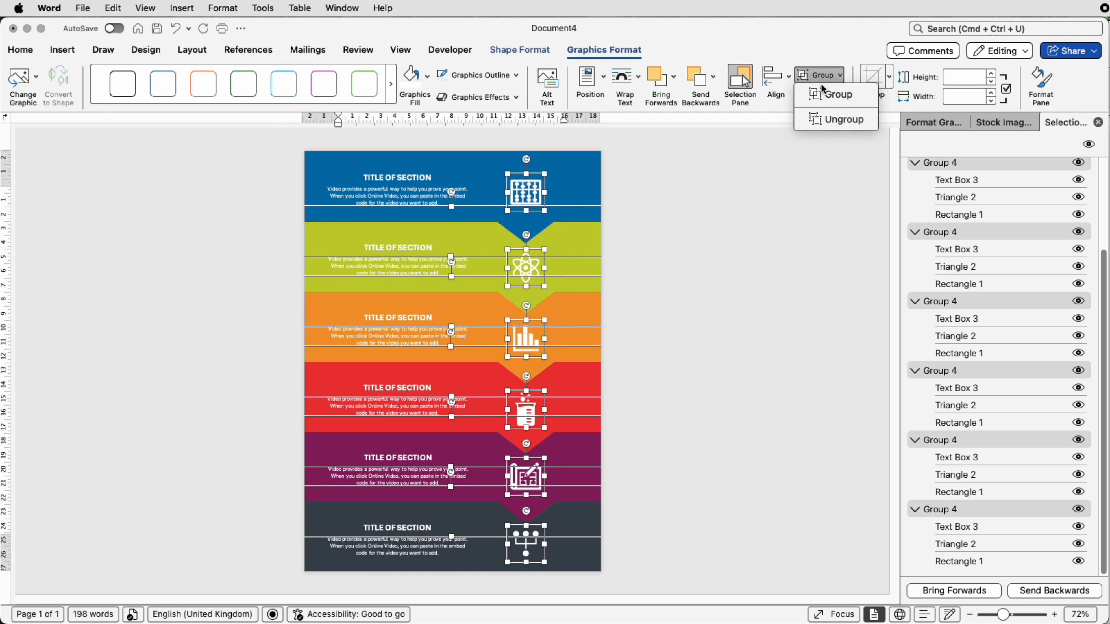
click(830, 103)
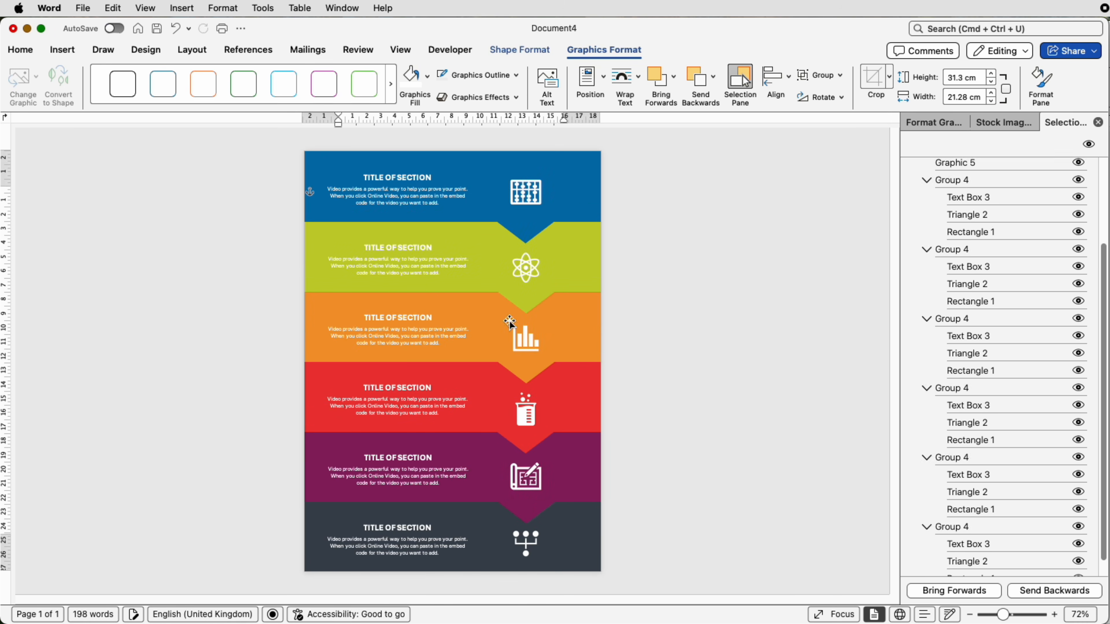
drag(433, 282, 455, 289)
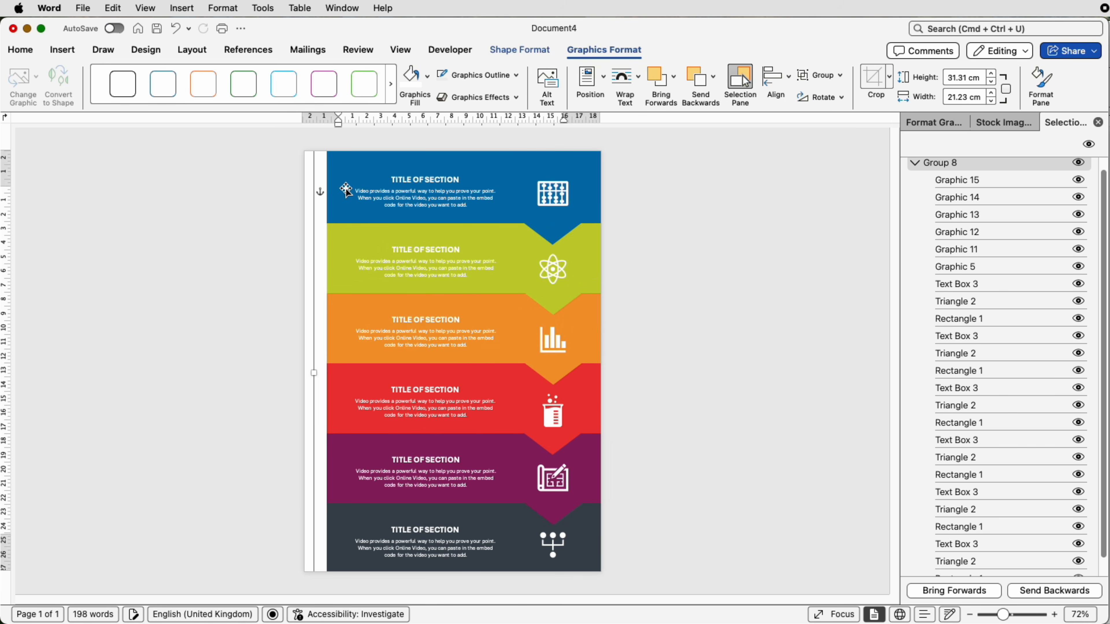
drag(525, 353, 498, 334)
Step: Save the grouped infographic as the PNG picture "Picture 1.png" on the Desktop
right_click(497, 329)
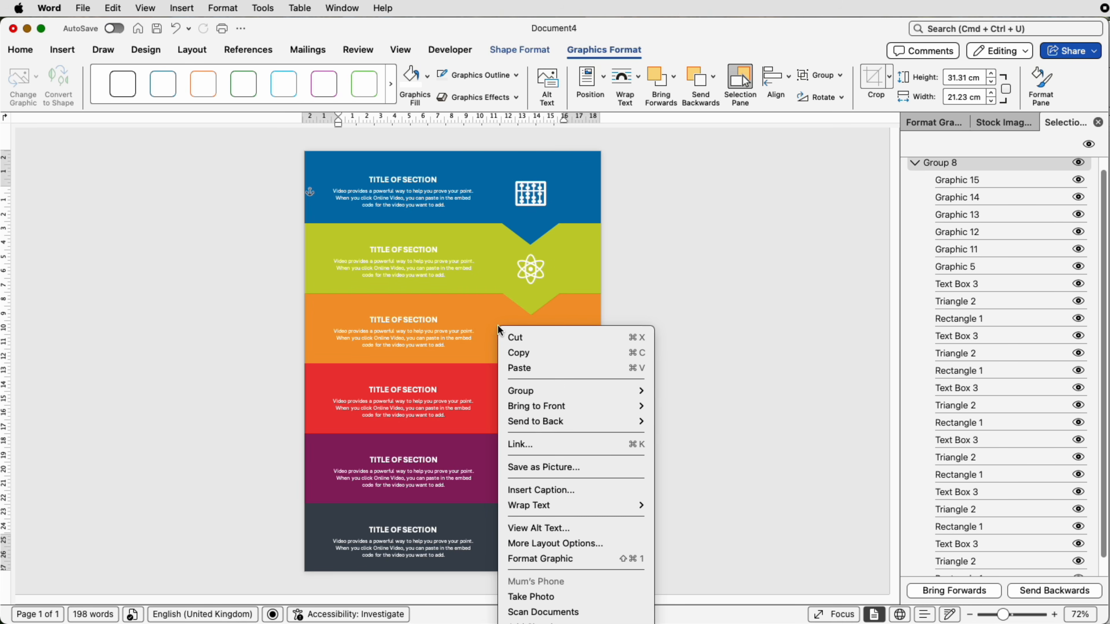
click(531, 473)
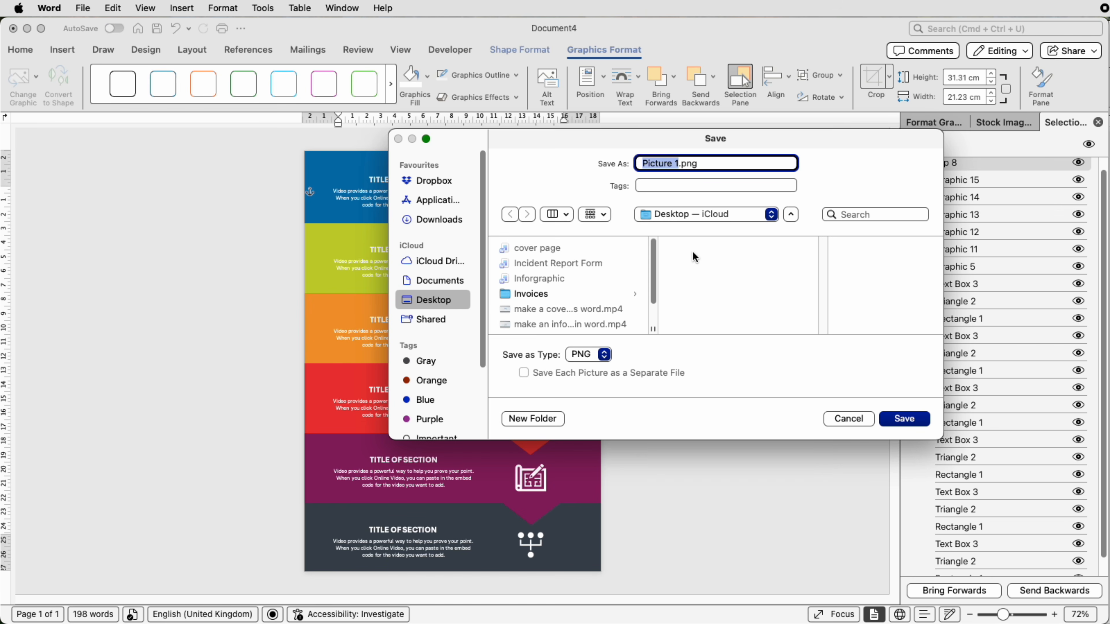
click(916, 421)
click(714, 404)
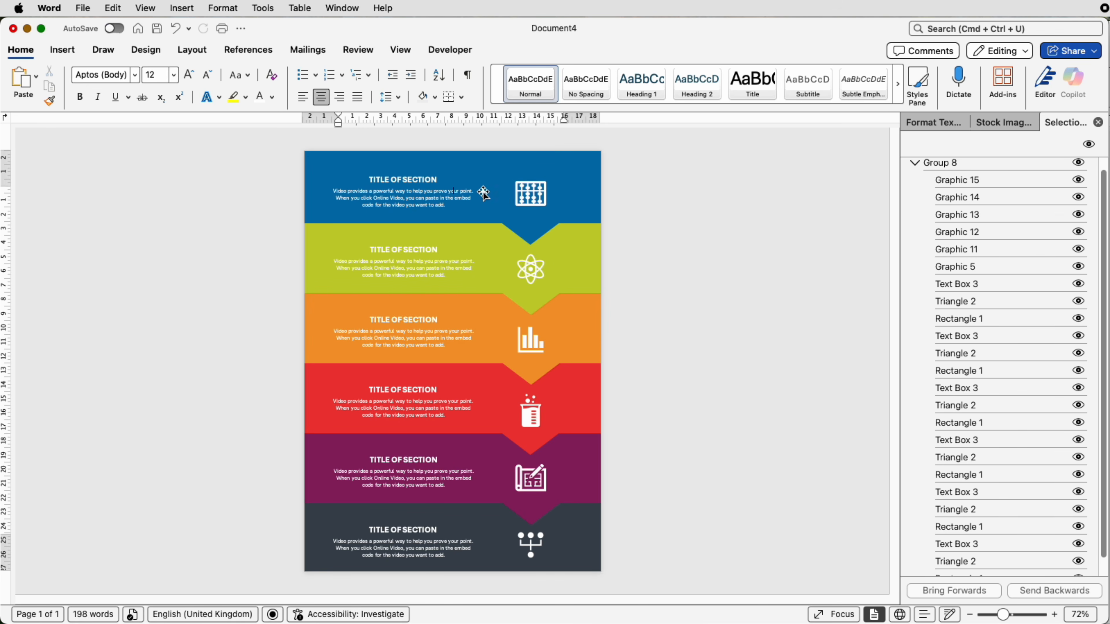
Step: Capture a screenshot of just the infographic page area
click(959, 122)
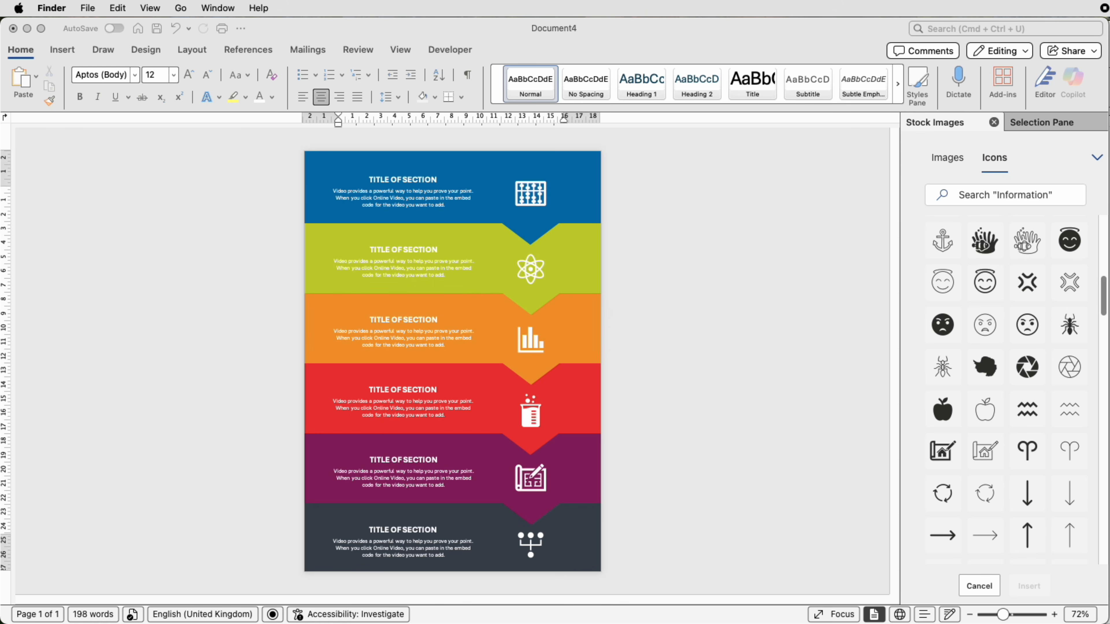
key(F11)
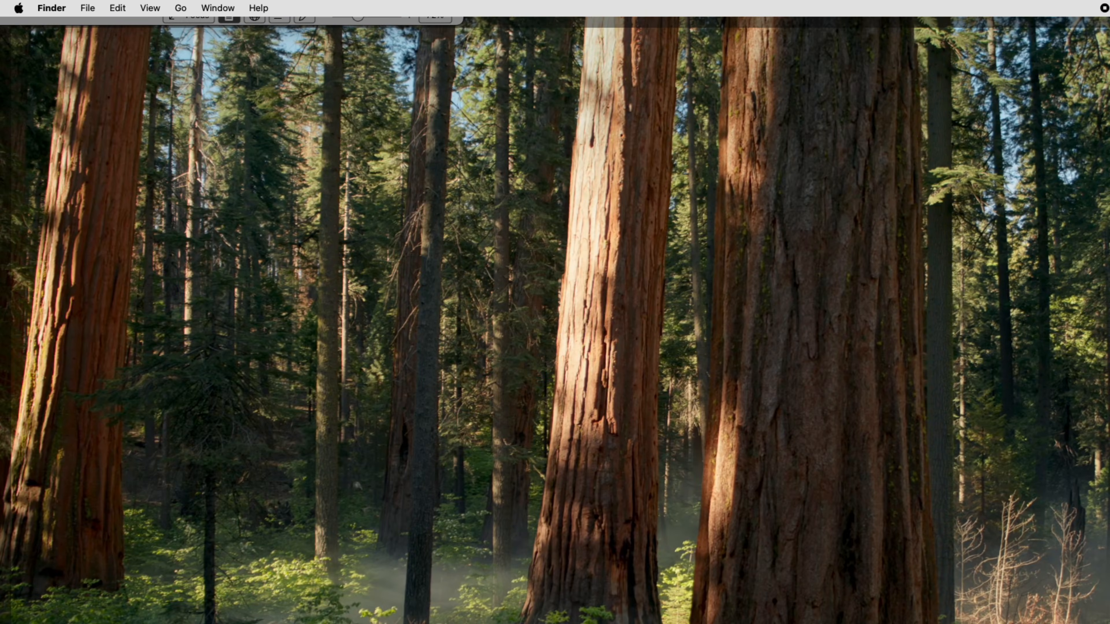
key(F11)
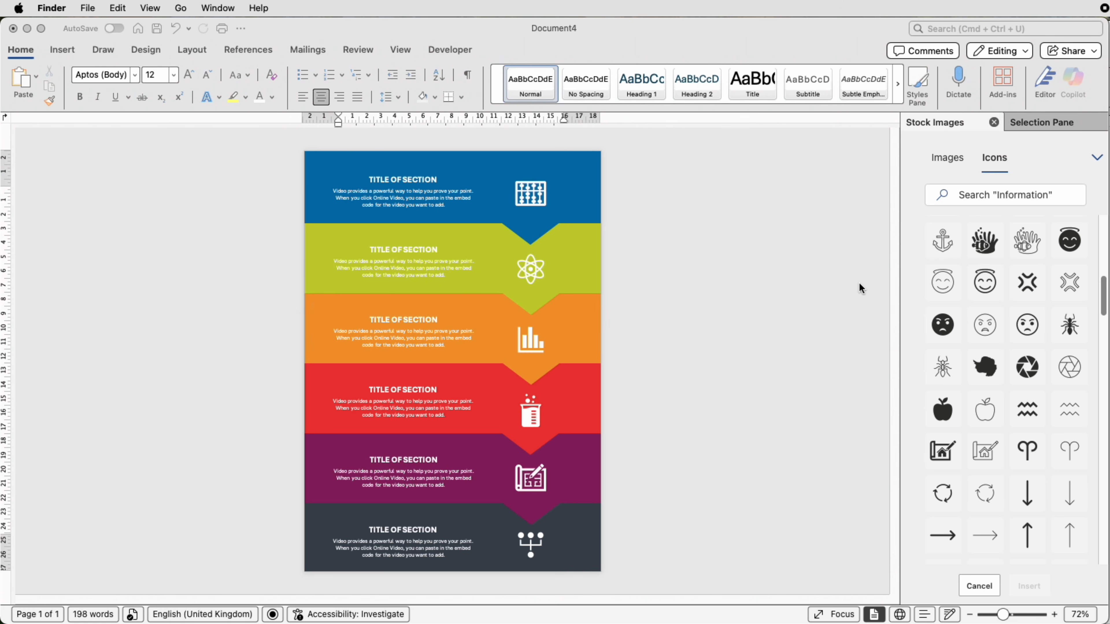
key(super+shift+4)
drag(306, 153, 599, 572)
Step: Create a new blank document and insert Picture 1.png from the Desktop
click(136, 29)
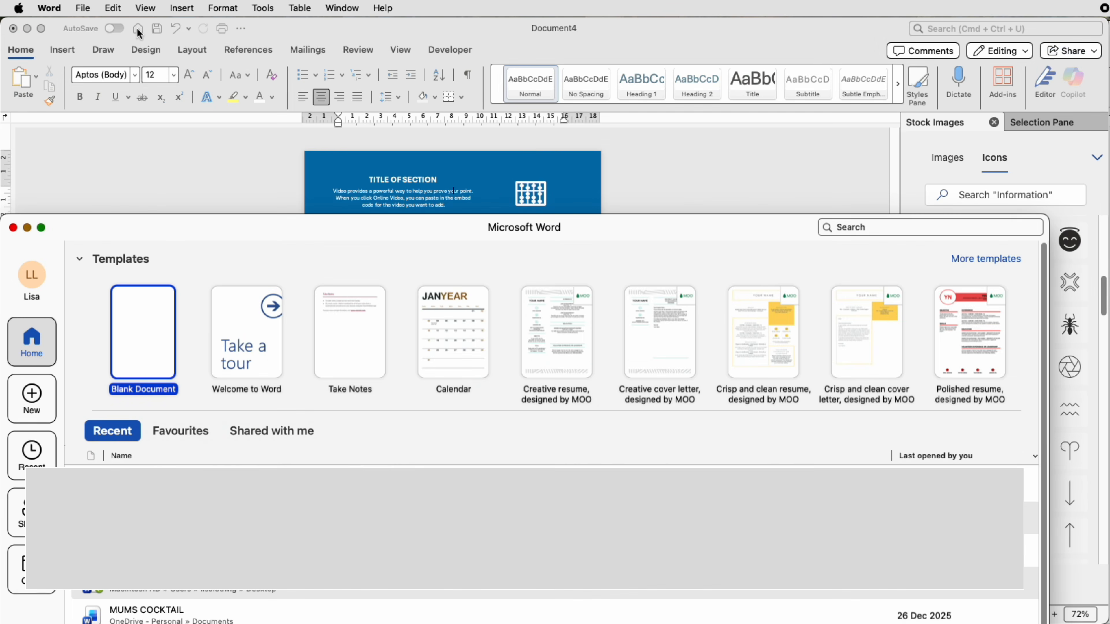
key(Return)
click(62, 50)
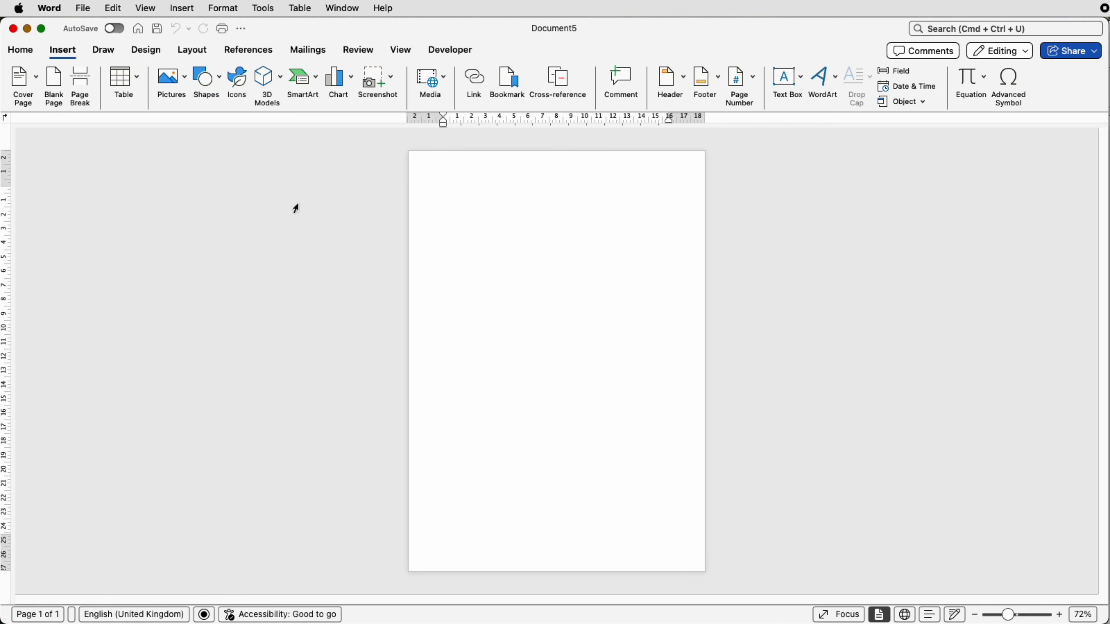
click(185, 82)
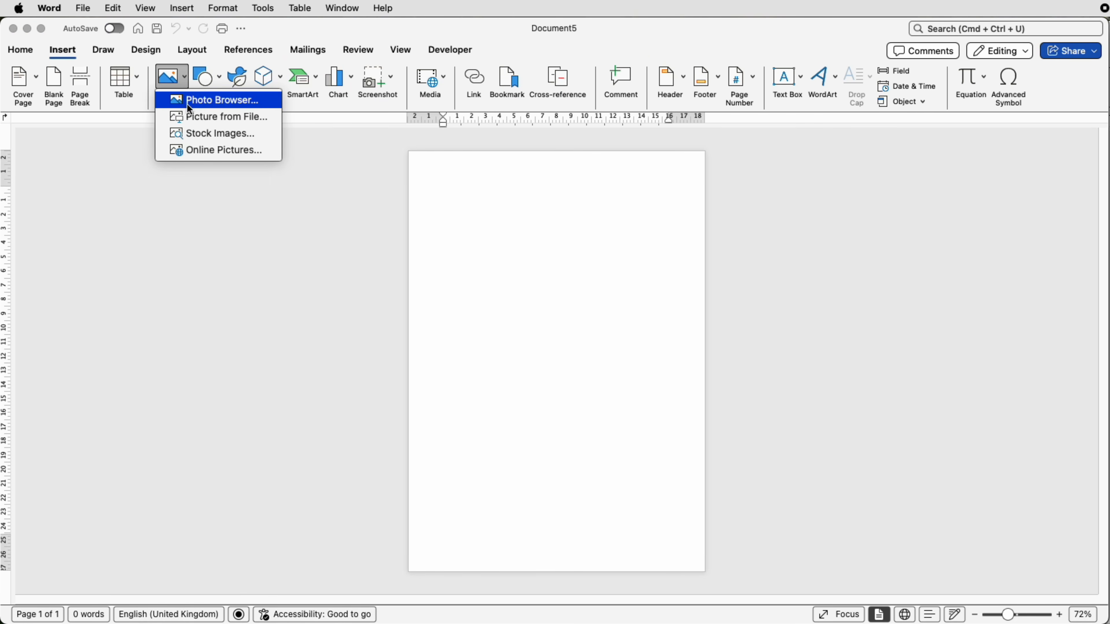
click(192, 117)
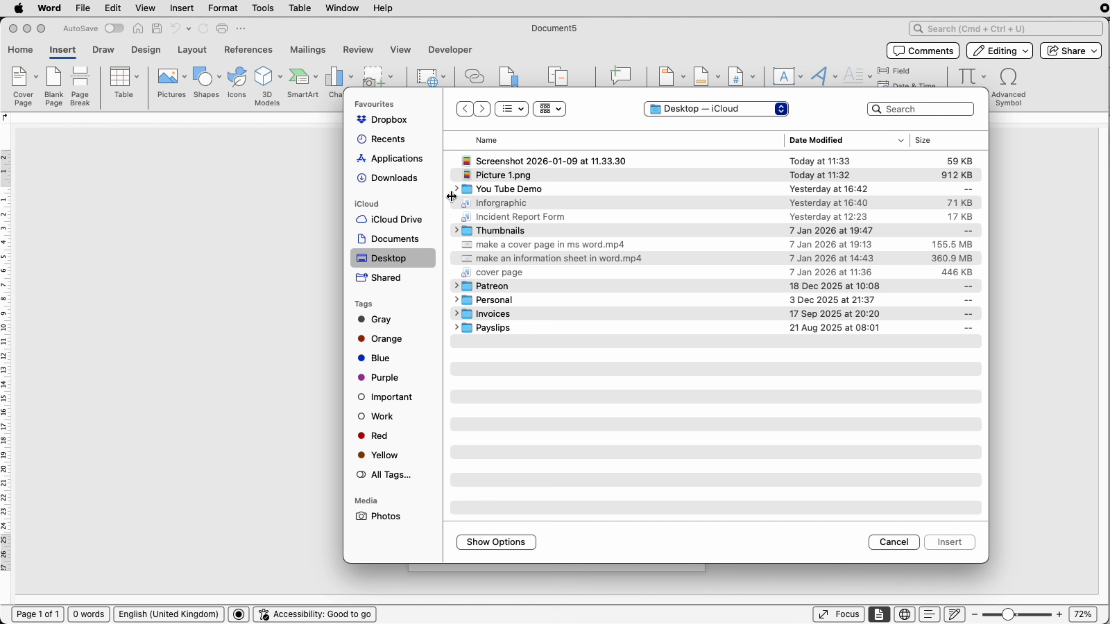
click(501, 176)
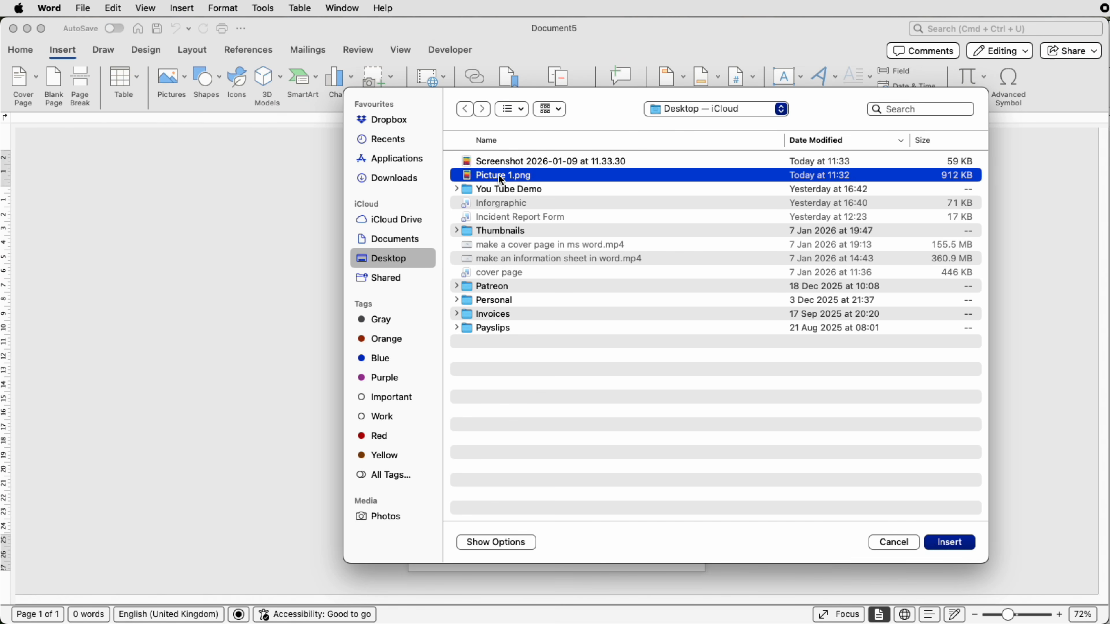
click(936, 542)
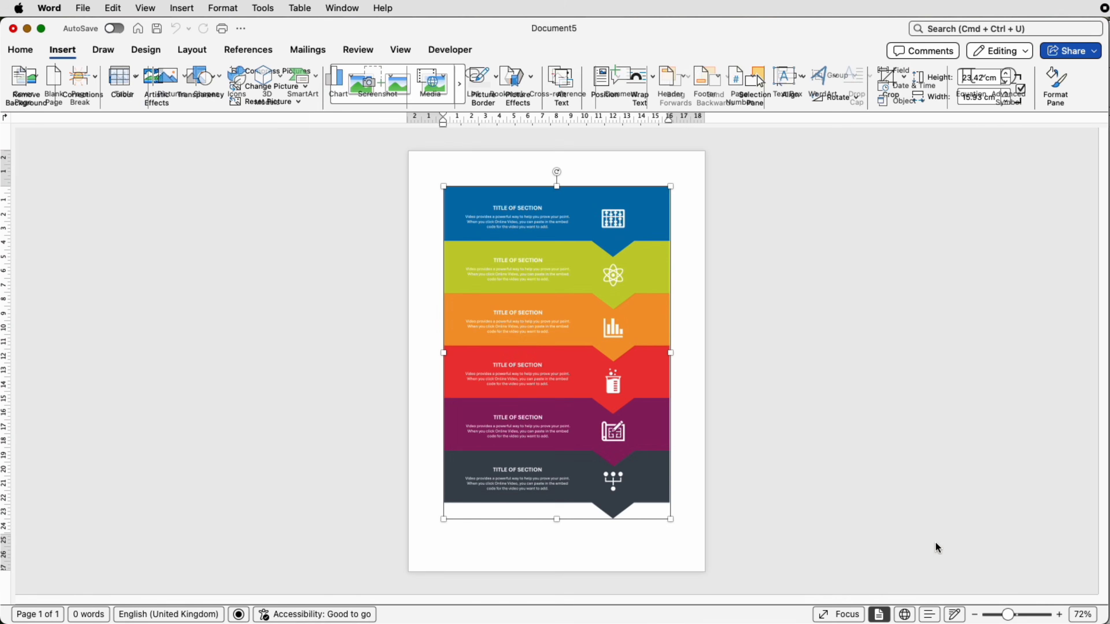
click(770, 511)
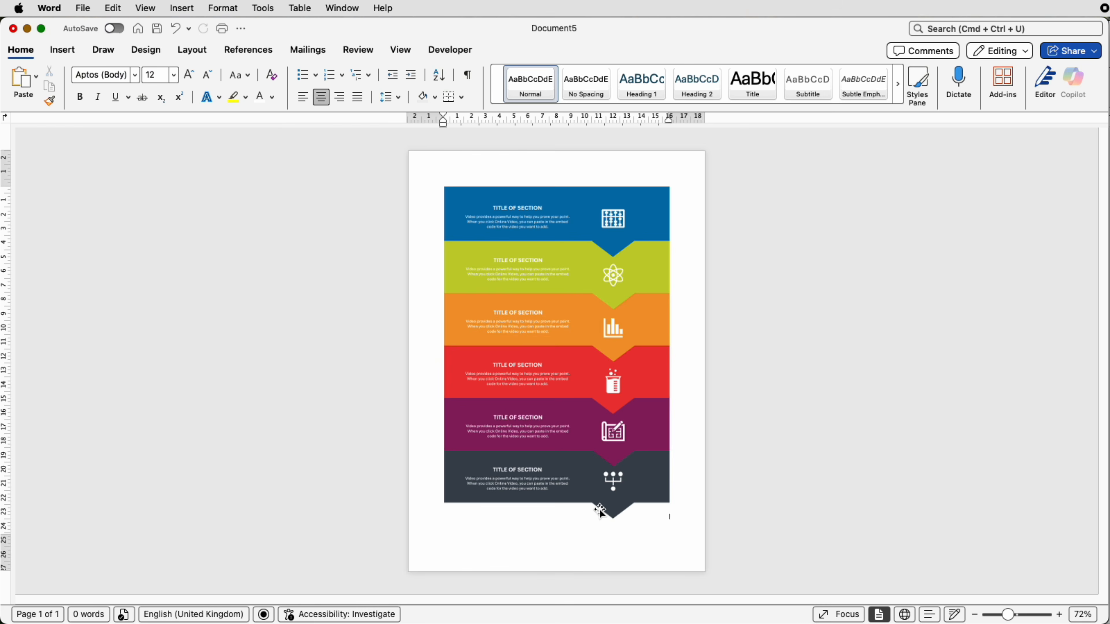
Step: Enlarge the inserted picture to about 23.83 × 16.21 cm and crop off the arrow tip below its bottom band
click(618, 513)
mouse_move(670, 523)
mouse_down()
mouse_move(756, 603)
mouse_move(661, 503)
mouse_move(743, 591)
mouse_move(632, 493)
mouse_move(674, 523)
mouse_up()
click(776, 547)
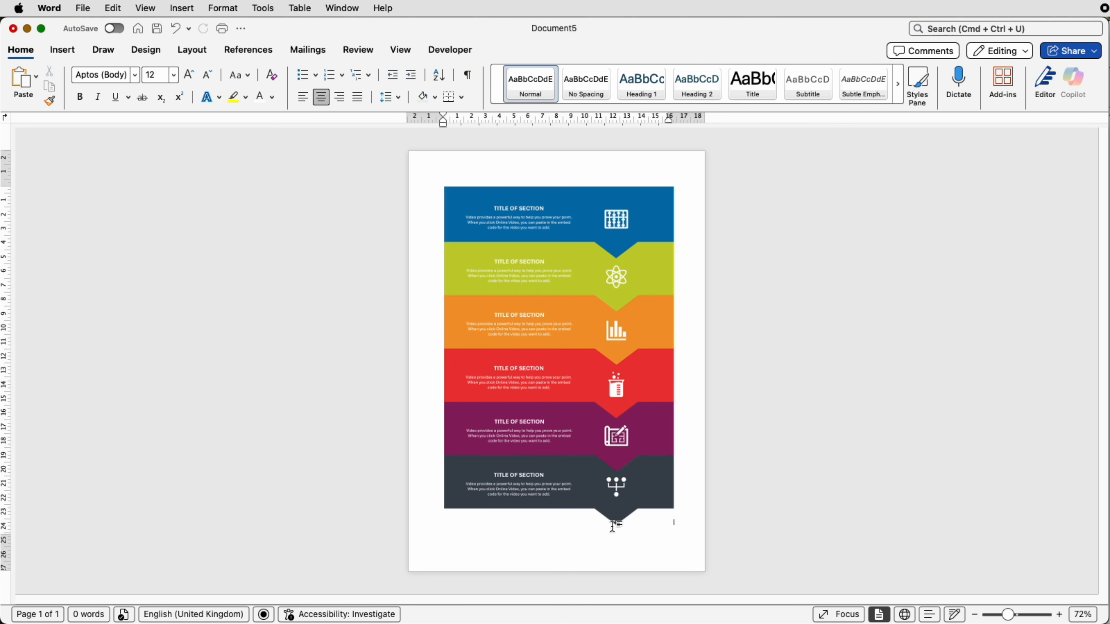
click(601, 481)
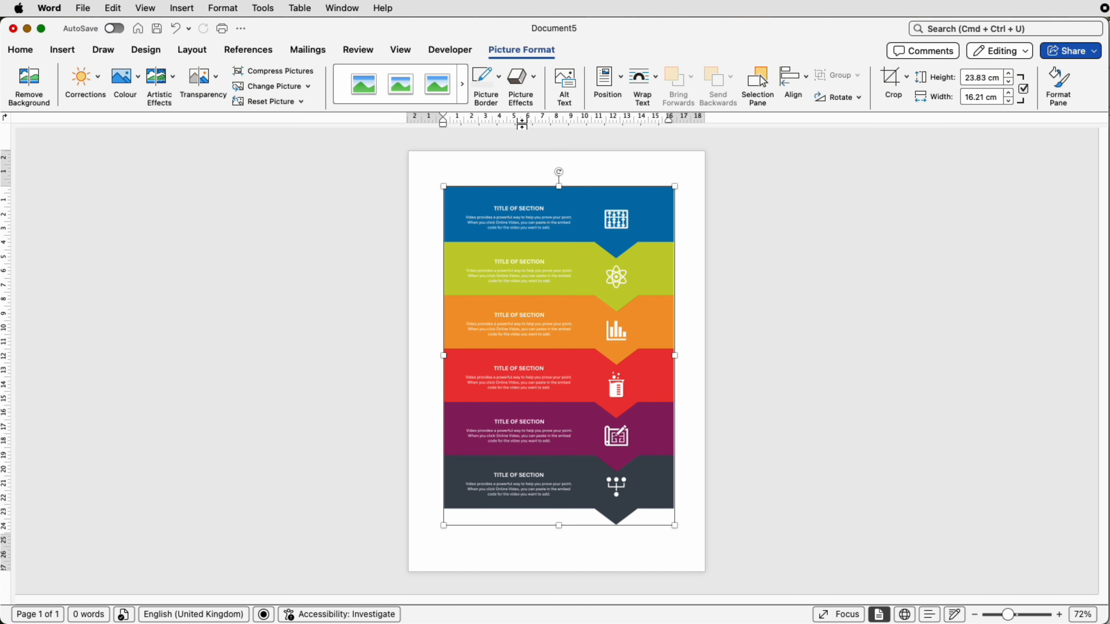
click(891, 78)
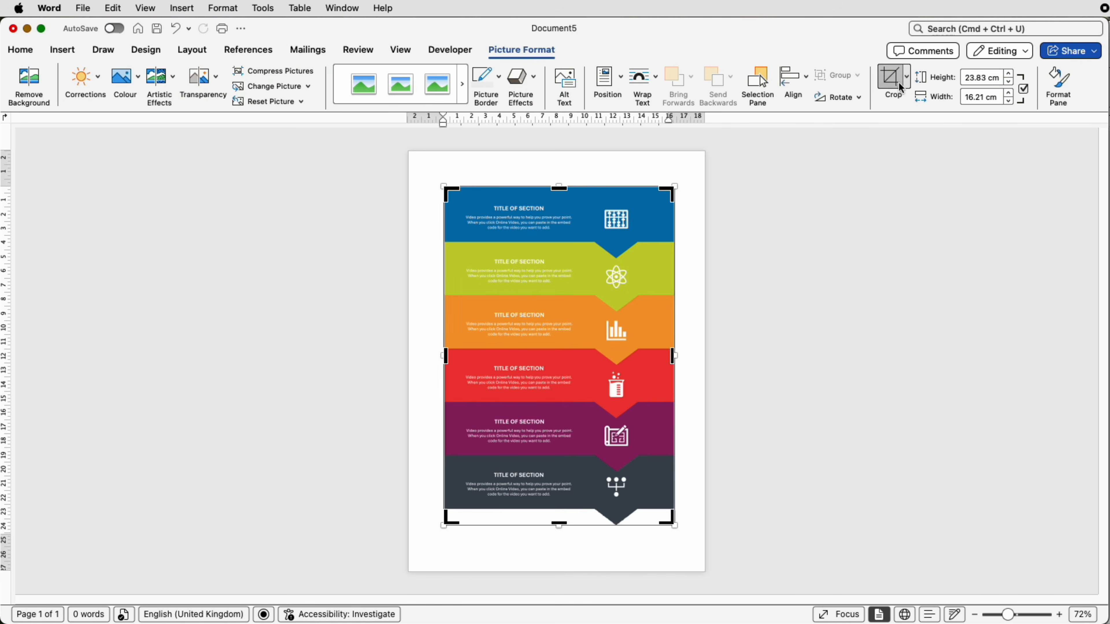
drag(561, 525, 561, 505)
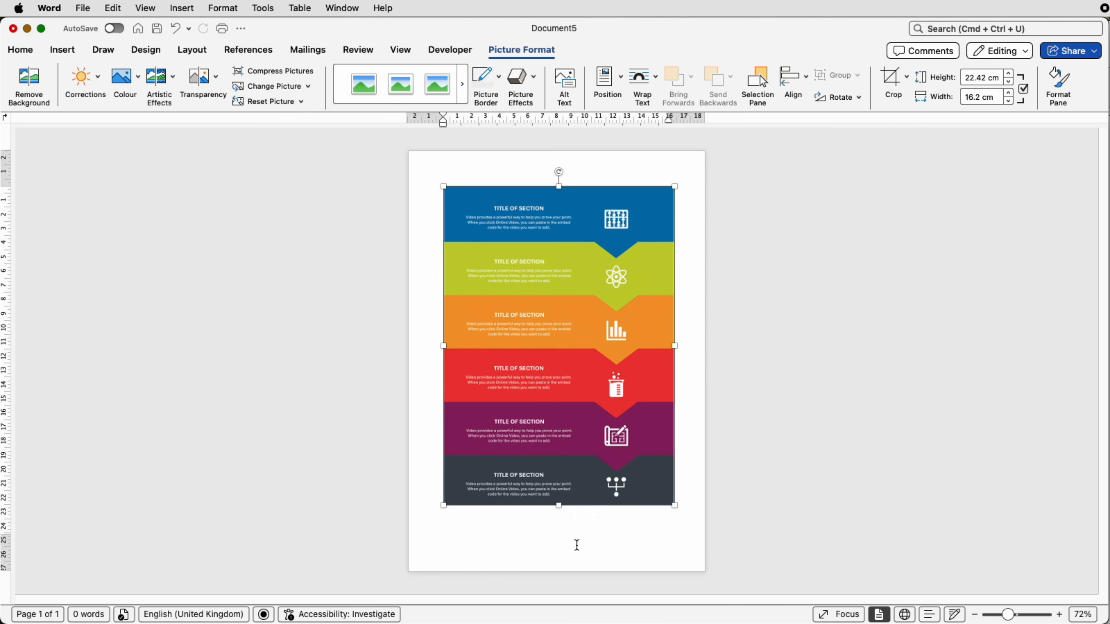
click(699, 534)
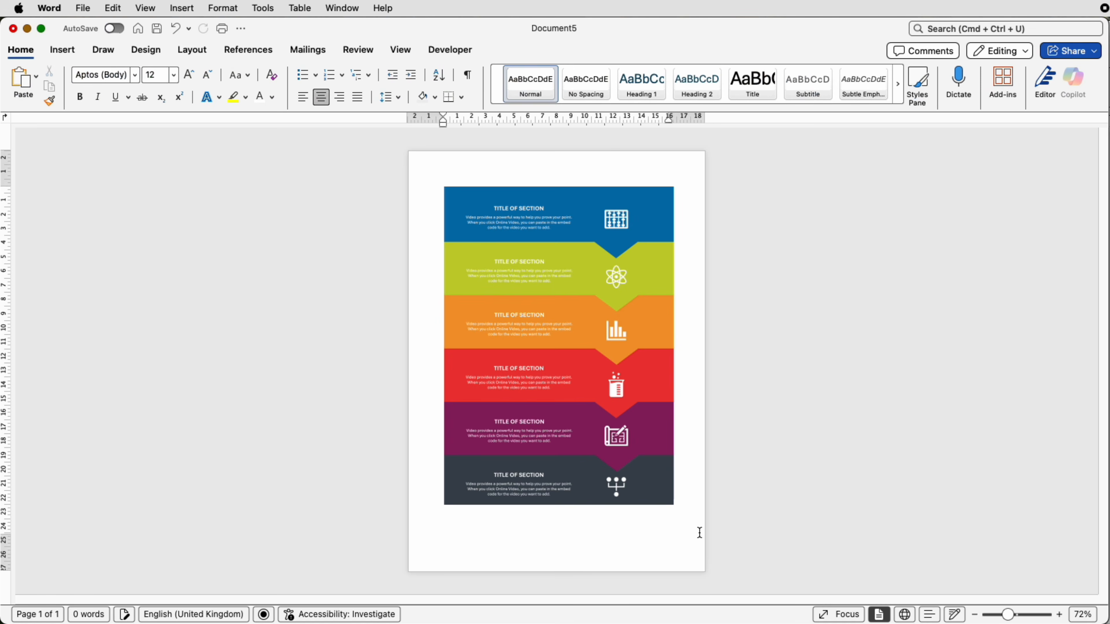
Step: Replace the picture with the file "Screenshot 2026-01-09 at 11.33.30" from the Desktop and enlarge it to about 19.2 × 13.46 cm
click(548, 403)
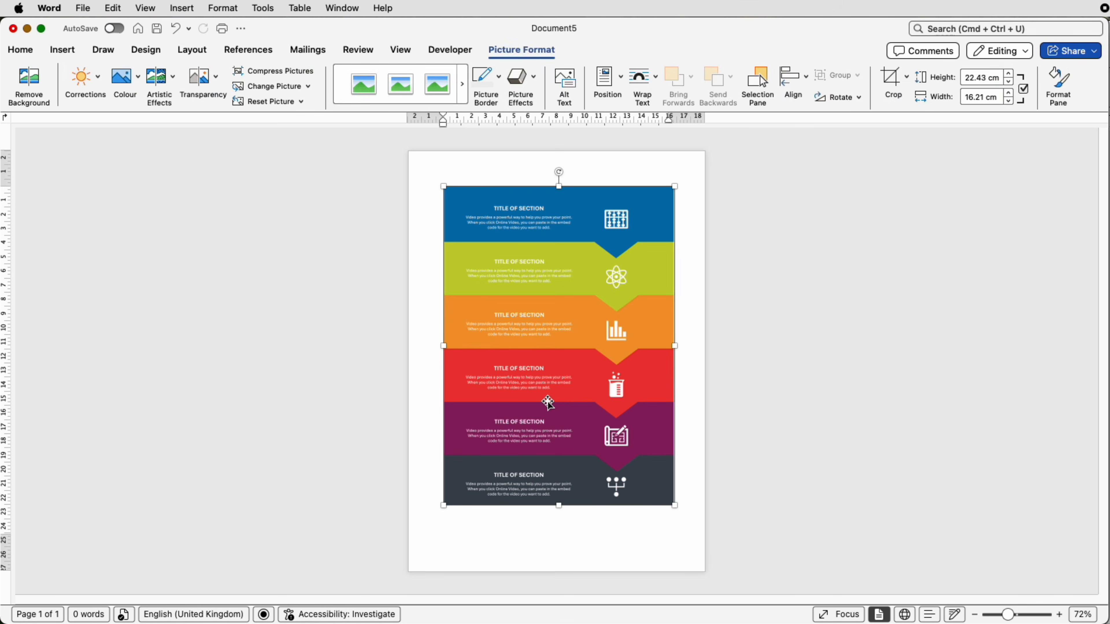
key(BackSpace)
click(60, 50)
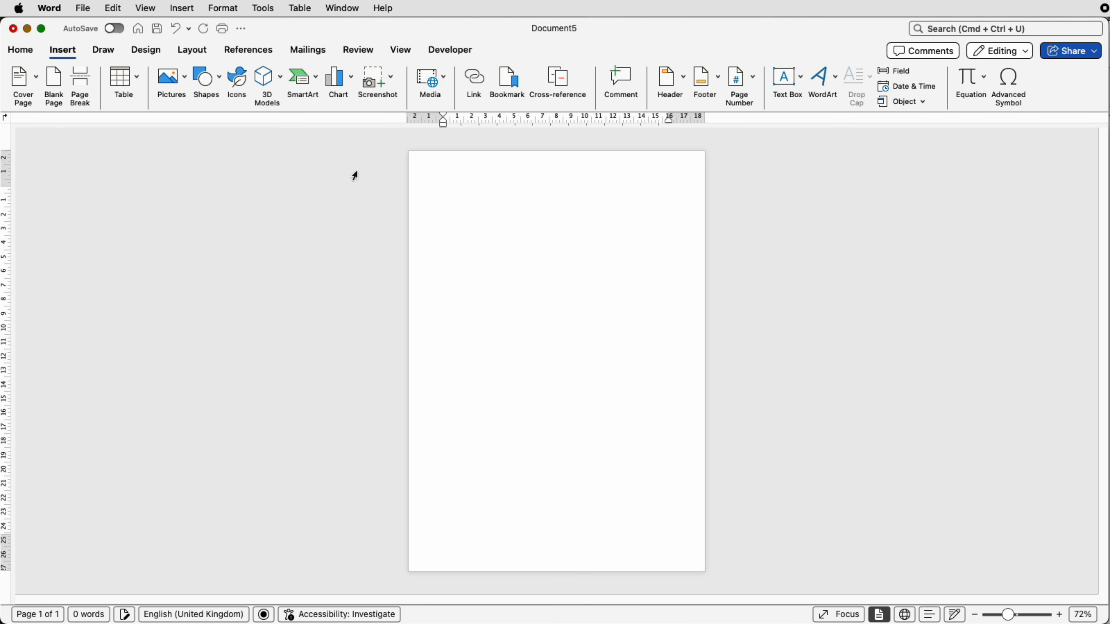
click(185, 85)
click(228, 116)
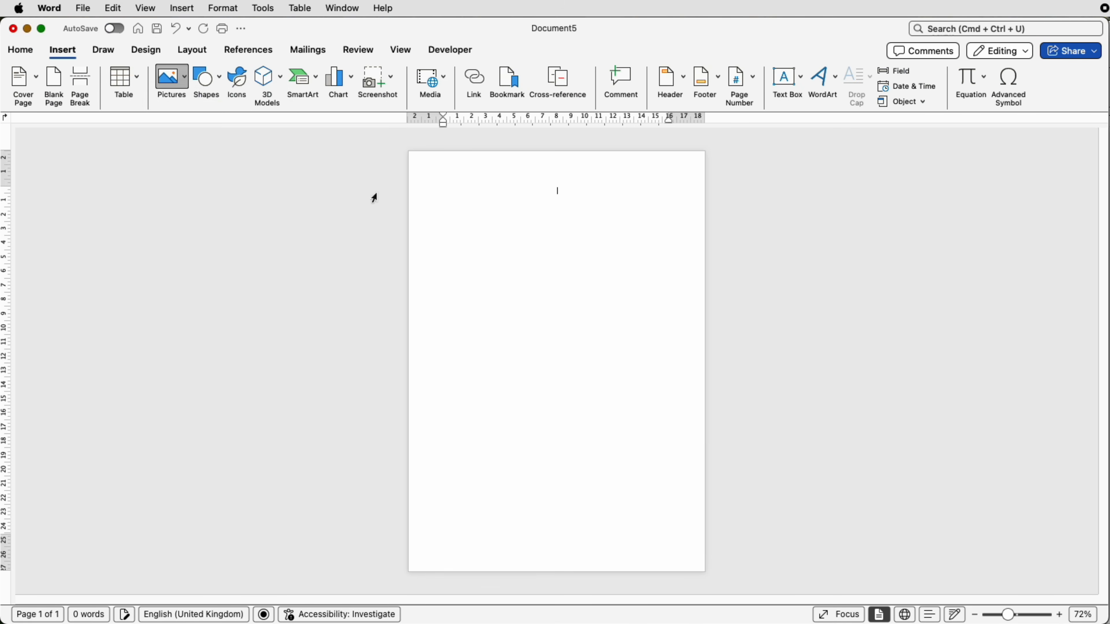
click(492, 164)
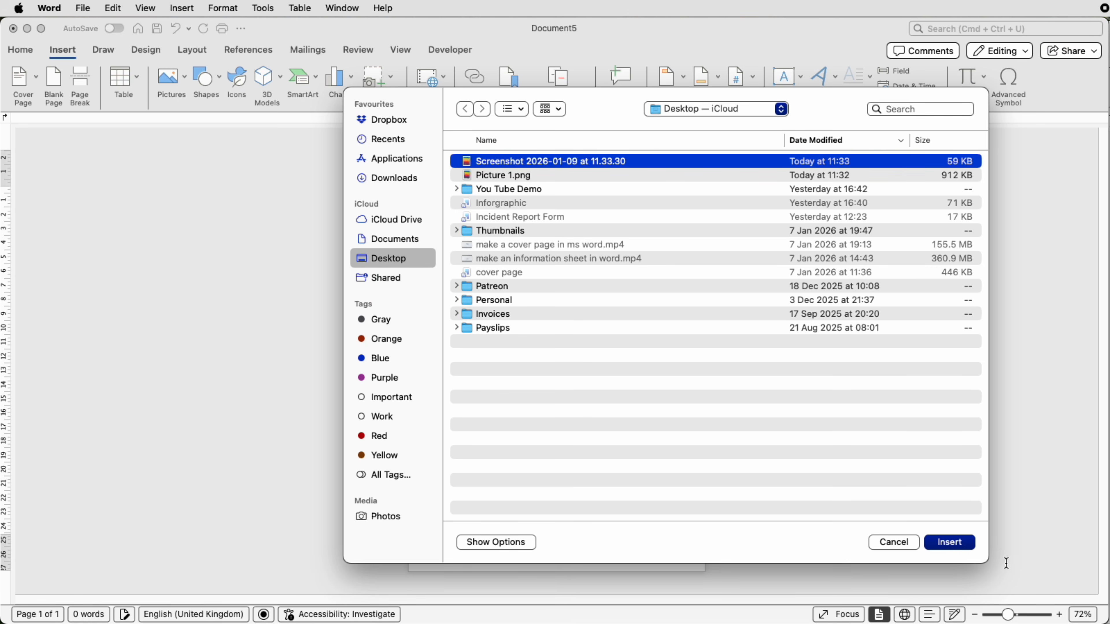
click(961, 543)
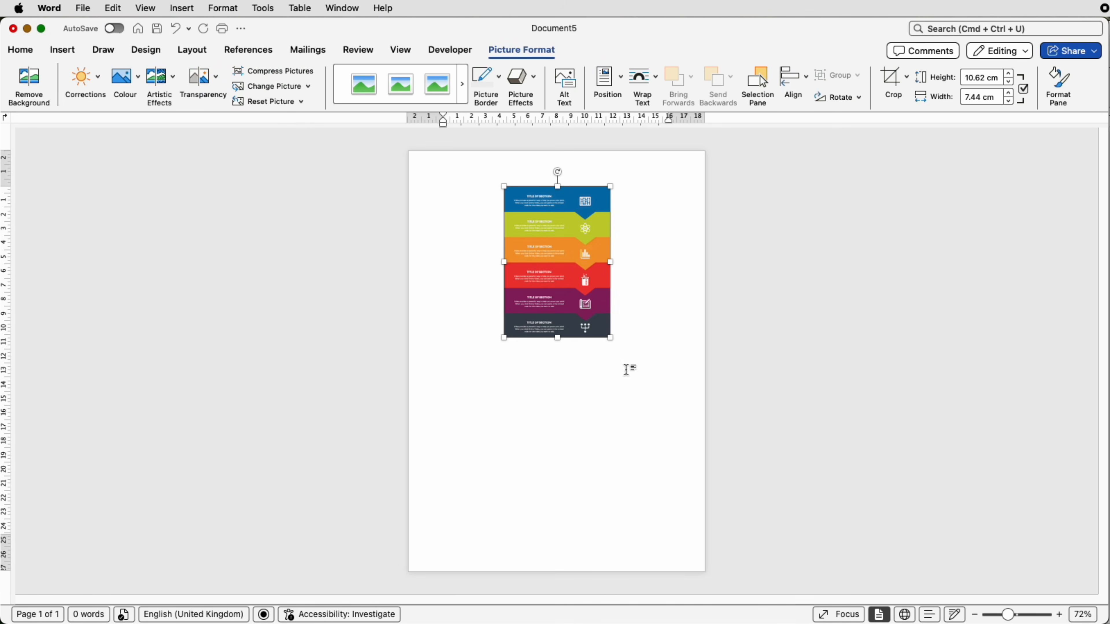
drag(610, 338, 656, 457)
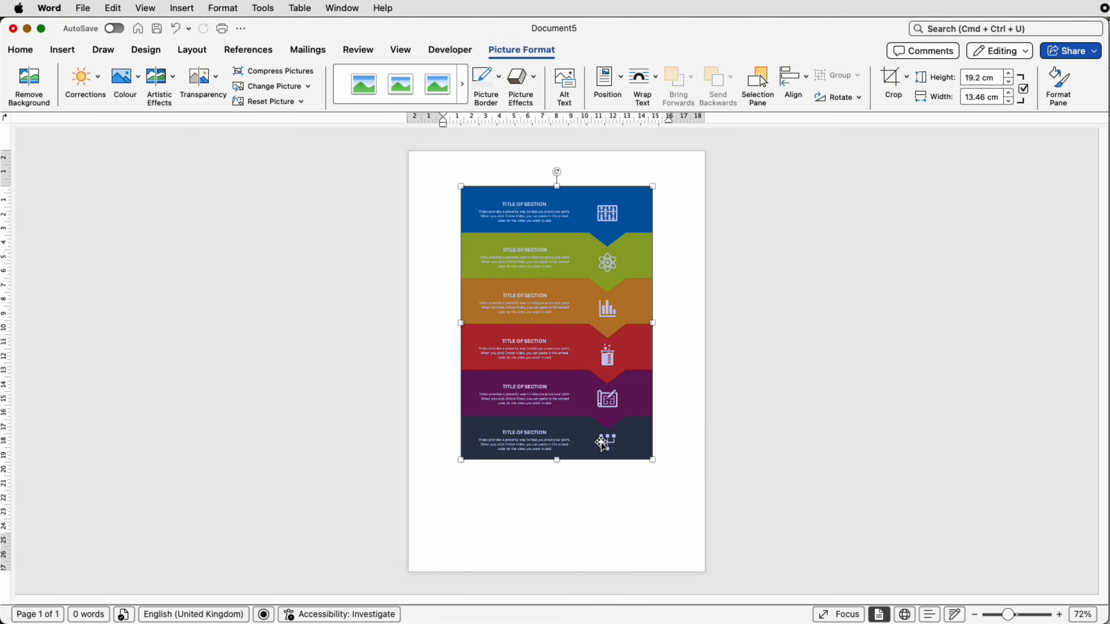
click(675, 447)
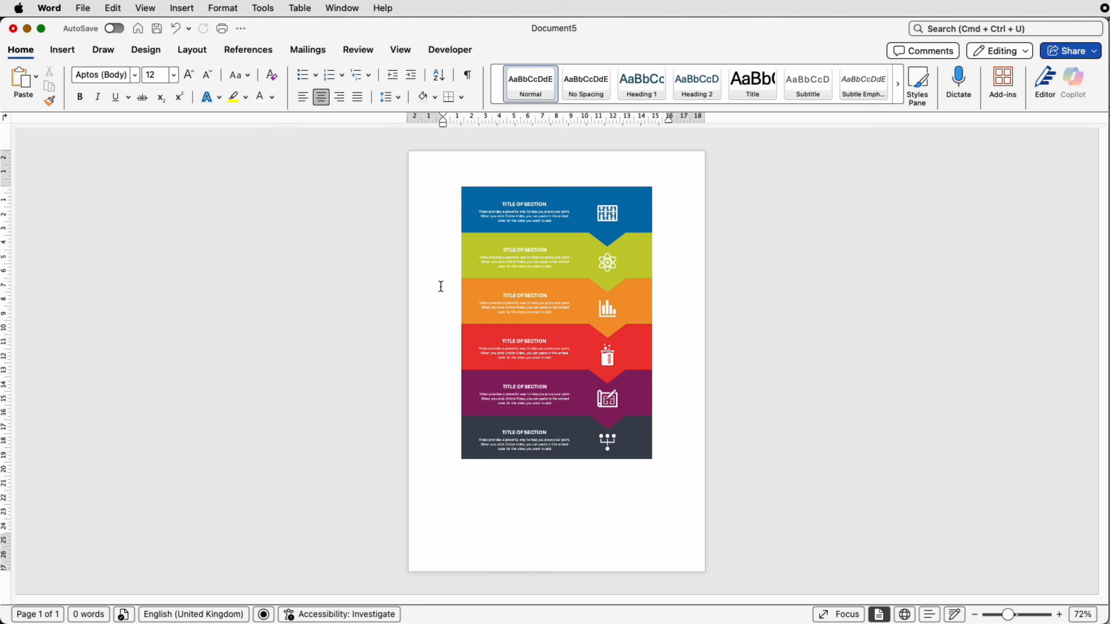